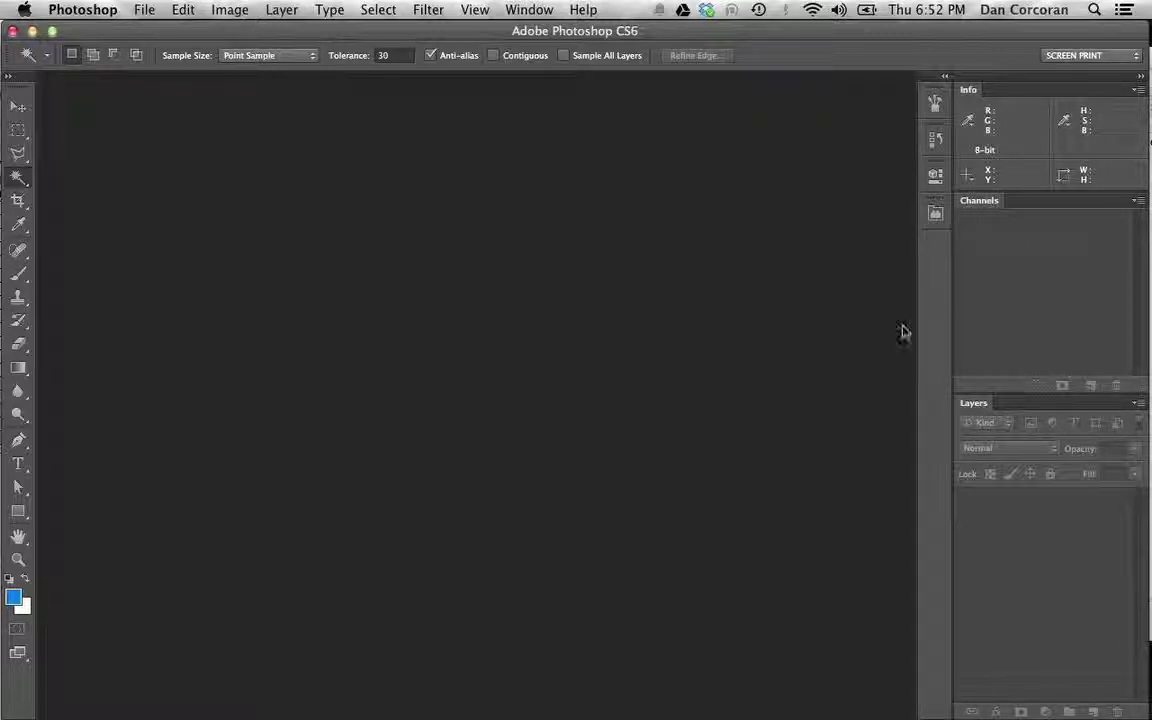
click(466, 9)
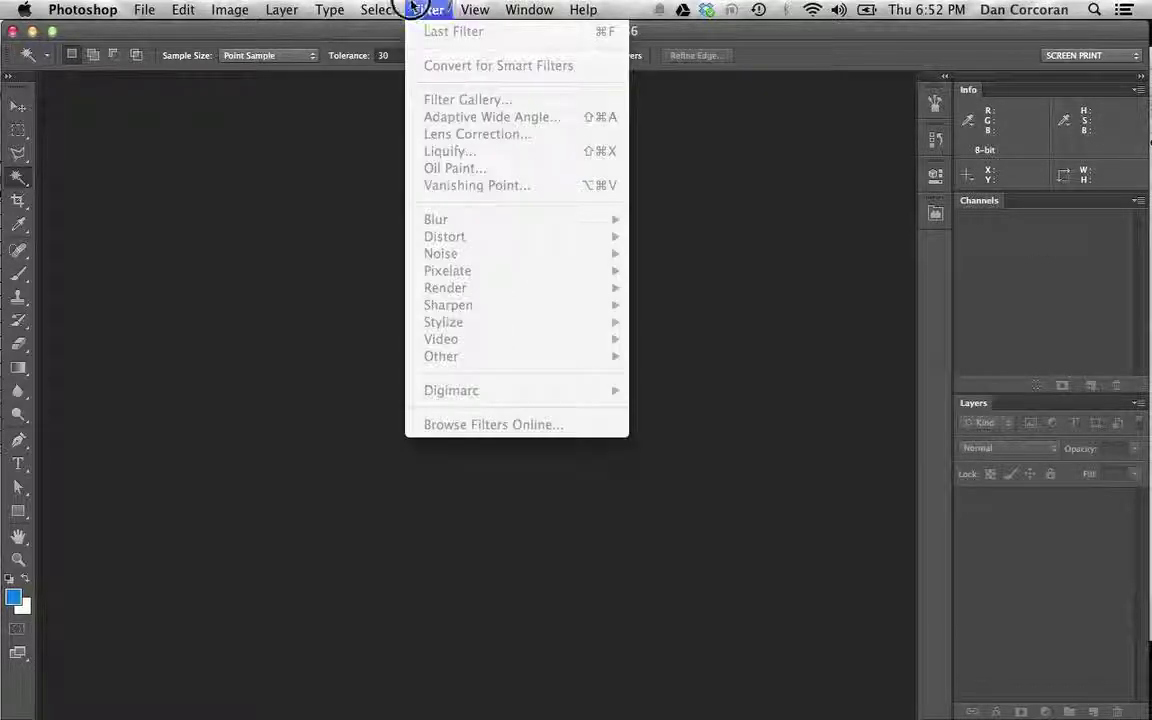
click(145, 9)
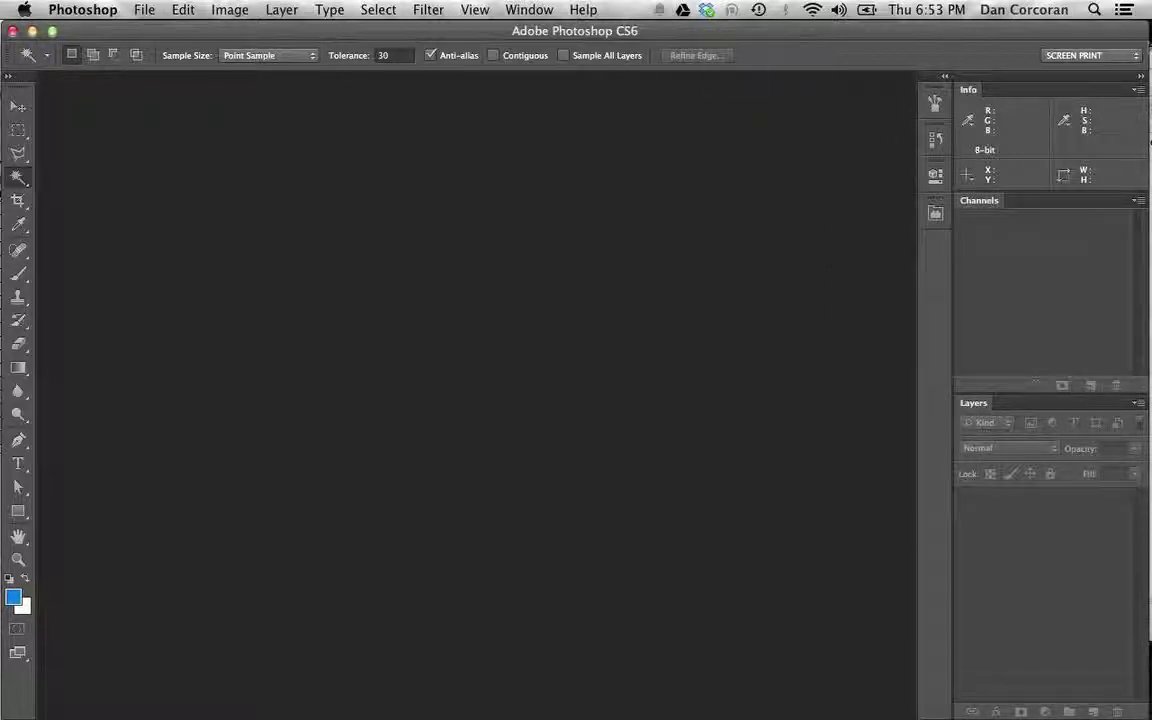
click(1093, 55)
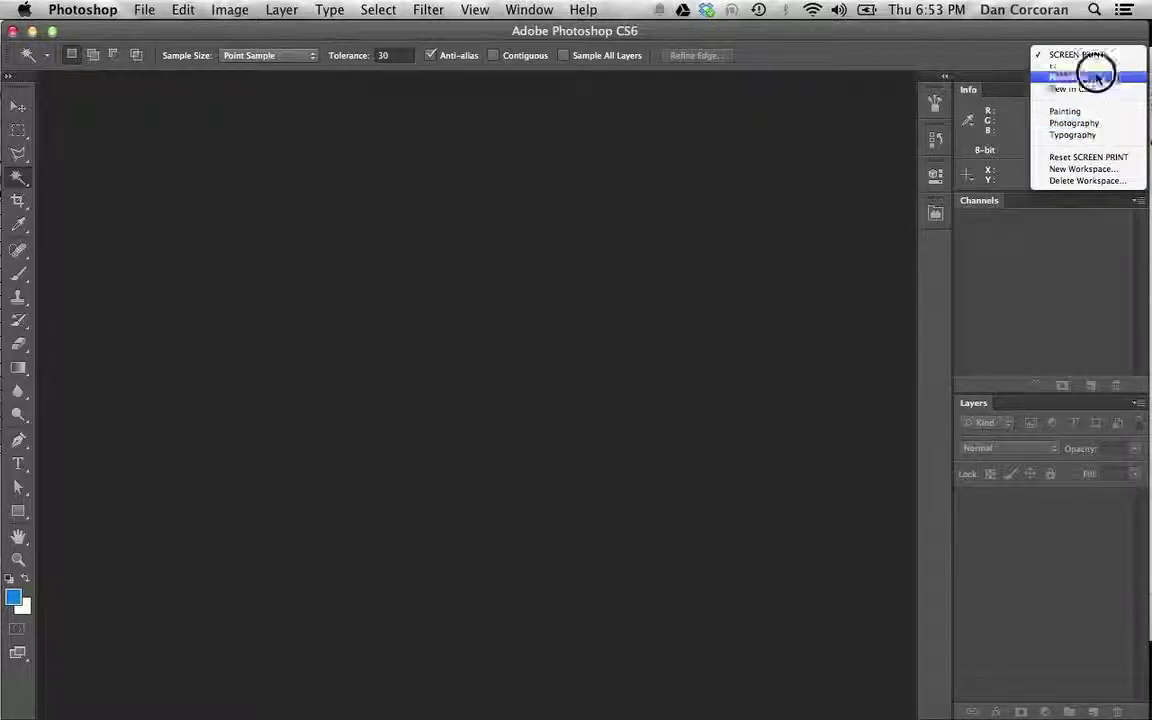
click(1020, 22)
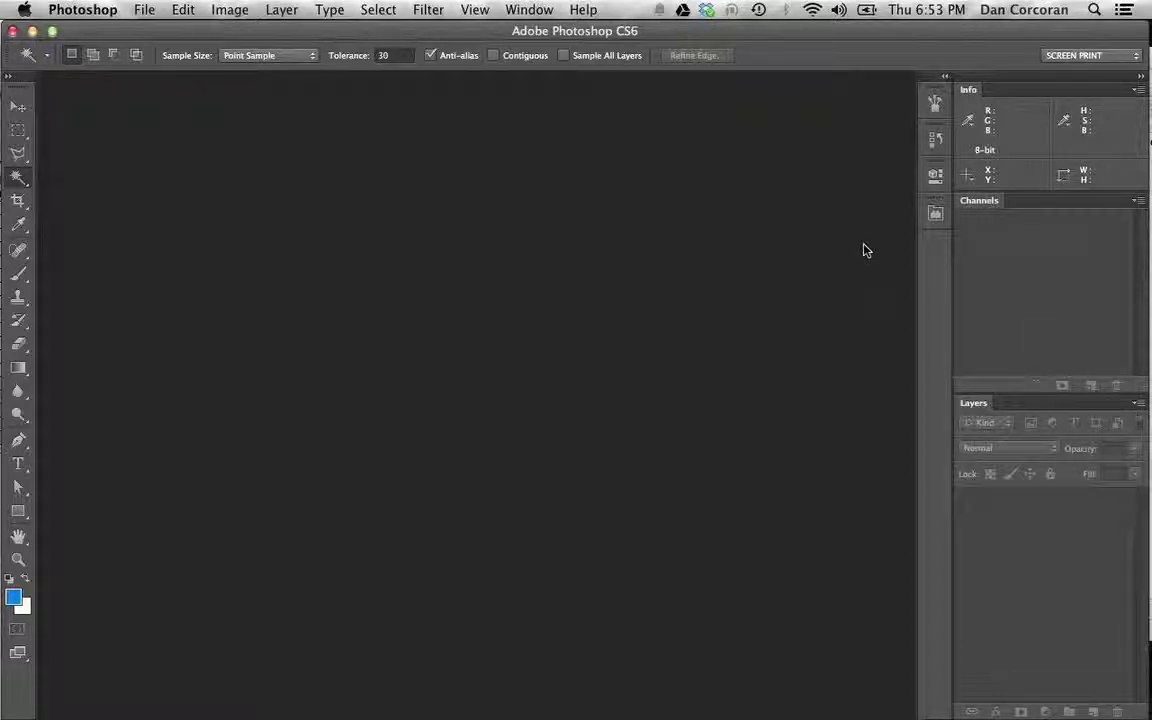
Show the Properties panel and collapse it again, and show the Paths panel and close it
click(529, 9)
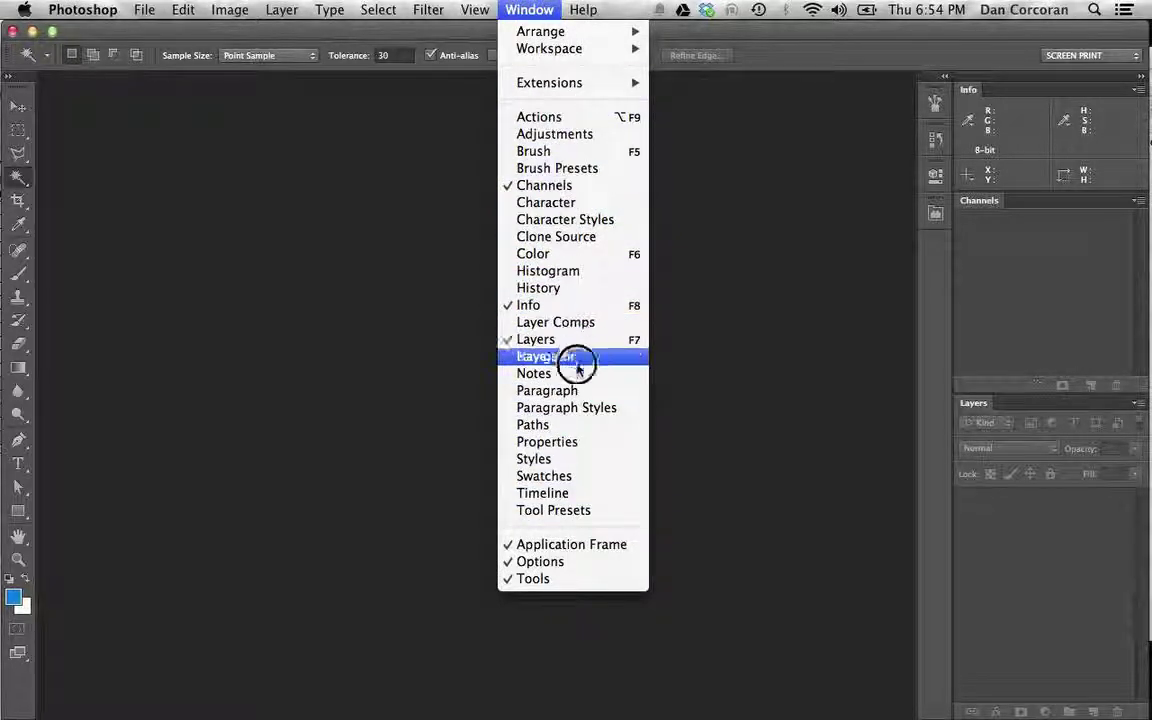
click(577, 445)
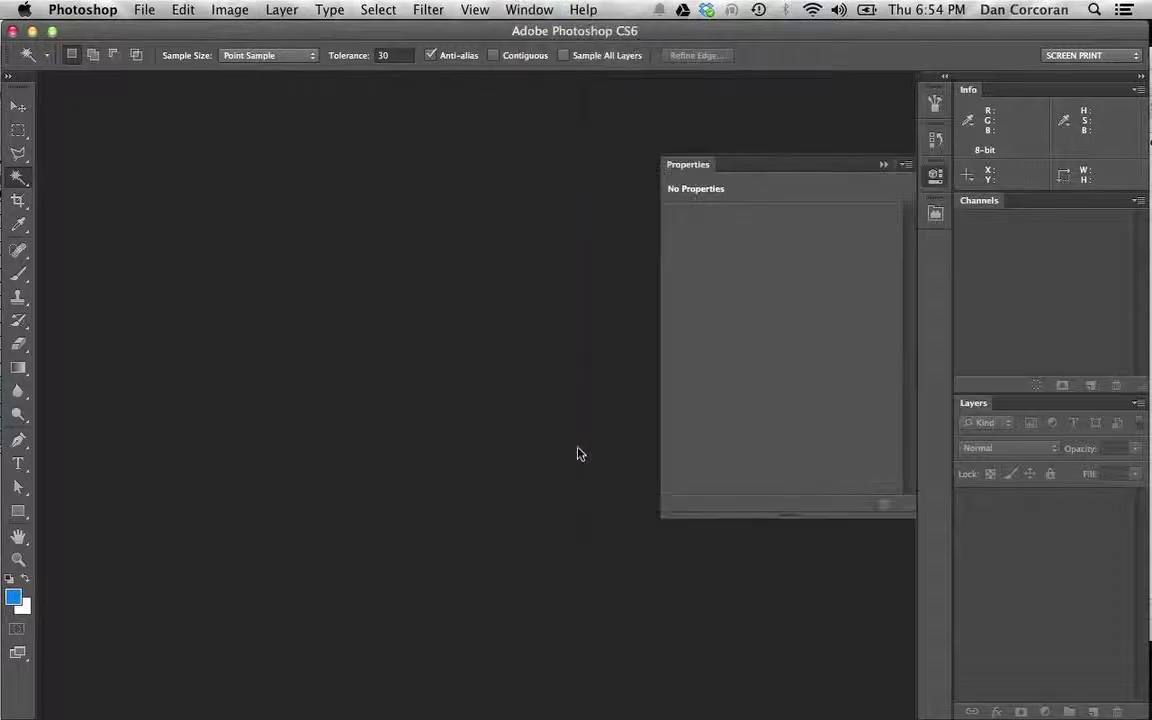
click(882, 165)
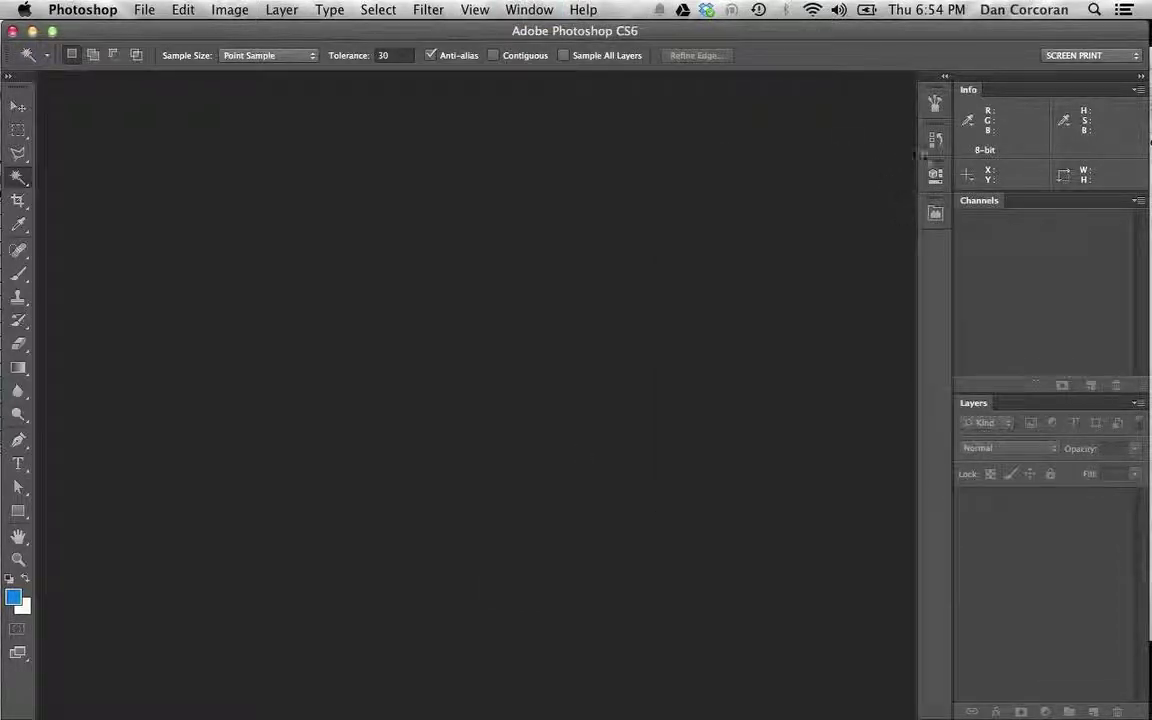
click(531, 9)
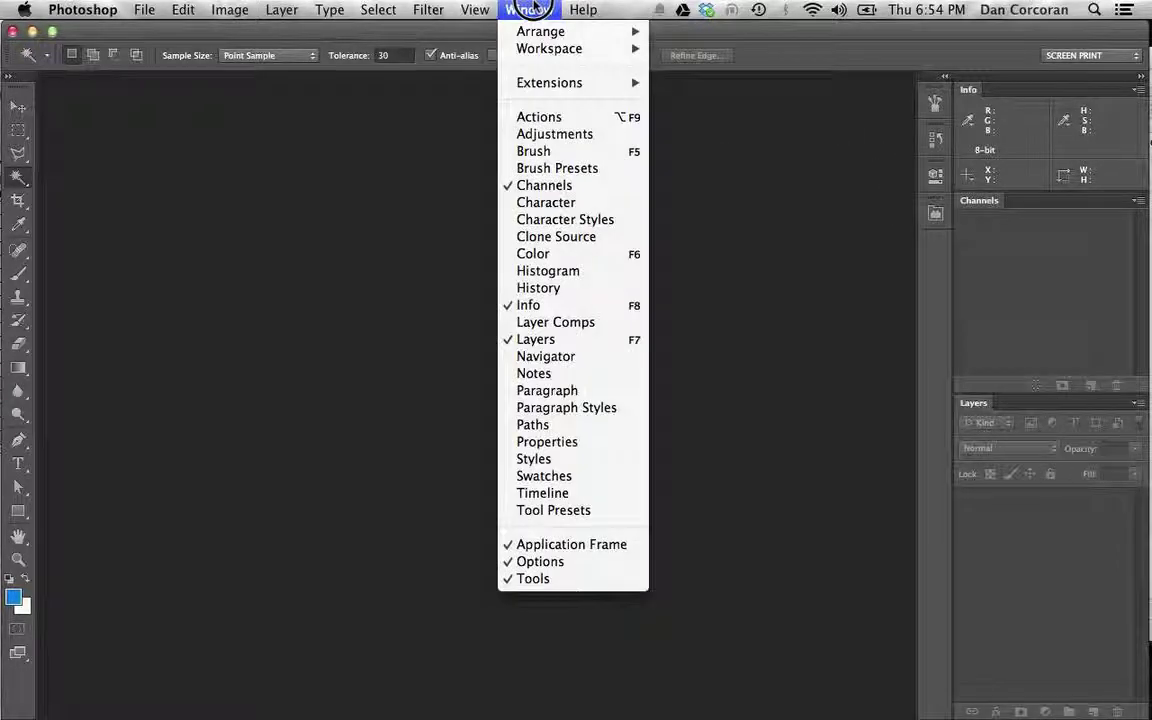
click(571, 426)
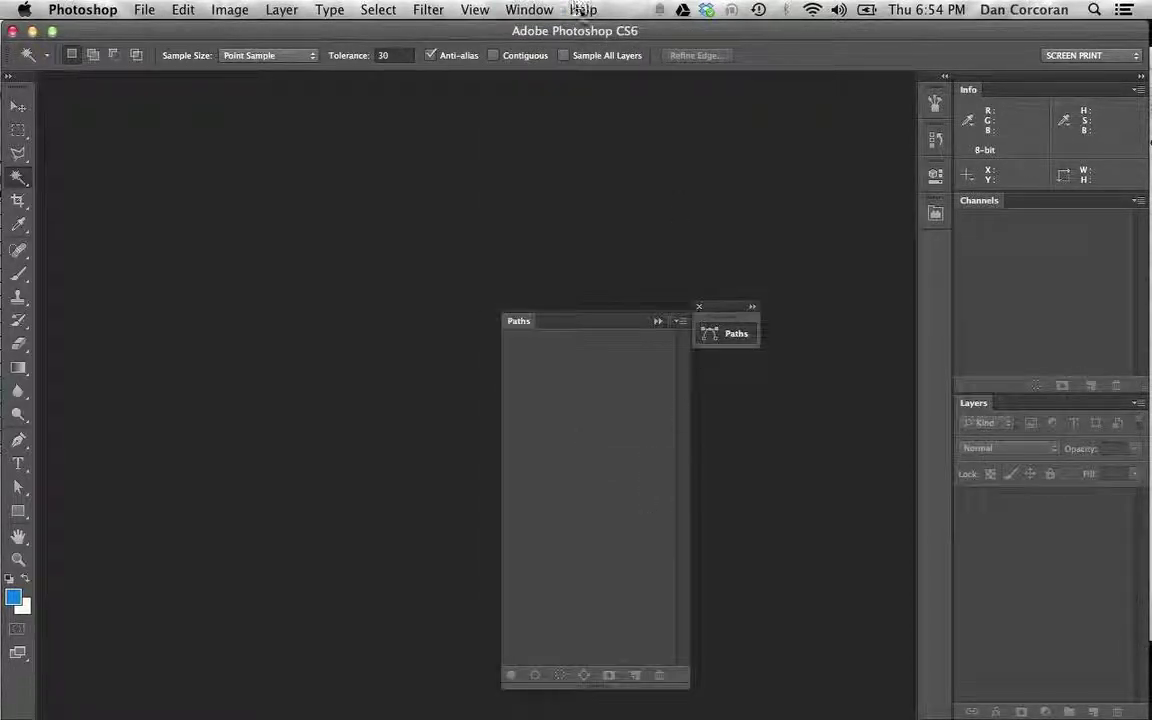
click(699, 307)
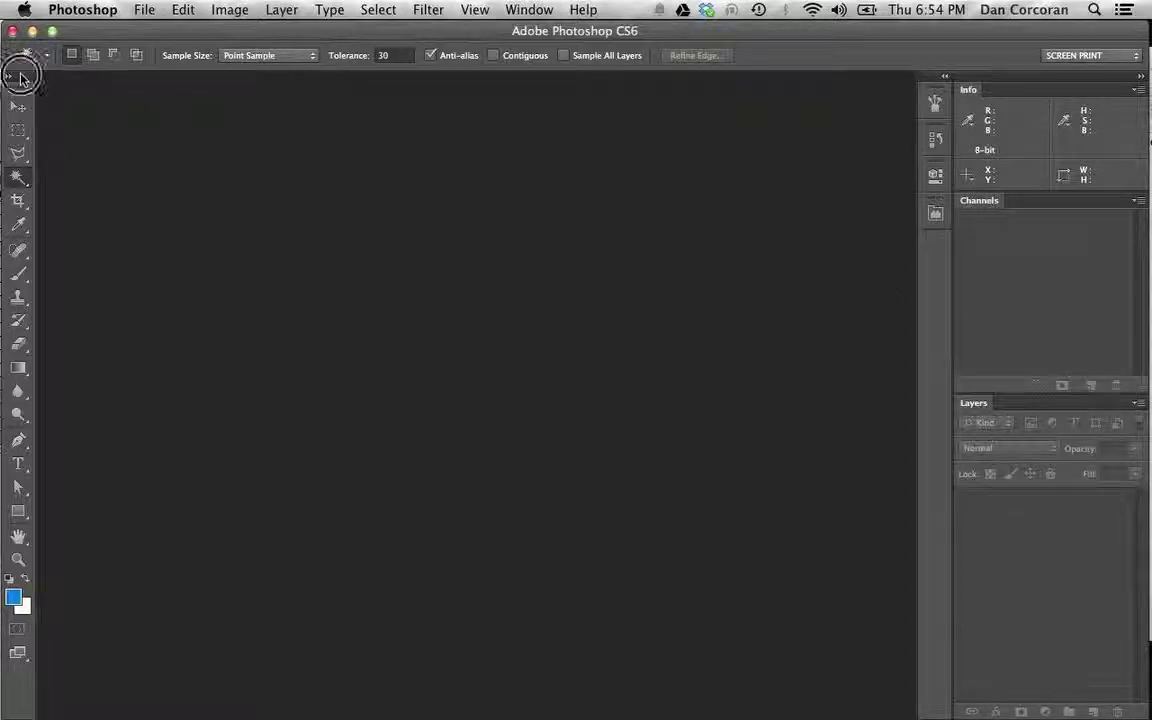
Undock the SimpleSeps Raster panel from the collapsed icon column, expand and collapse it, and dock it back in the column
mouse_move(21, 69)
mouse_down()
mouse_move(193, 159)
mouse_move(262, 134)
mouse_move(249, 113)
mouse_move(31, 57)
mouse_move(6, 87)
mouse_move(25, 91)
mouse_move(7, 98)
mouse_move(8, 70)
mouse_up()
drag(934, 213, 620, 218)
click(630, 220)
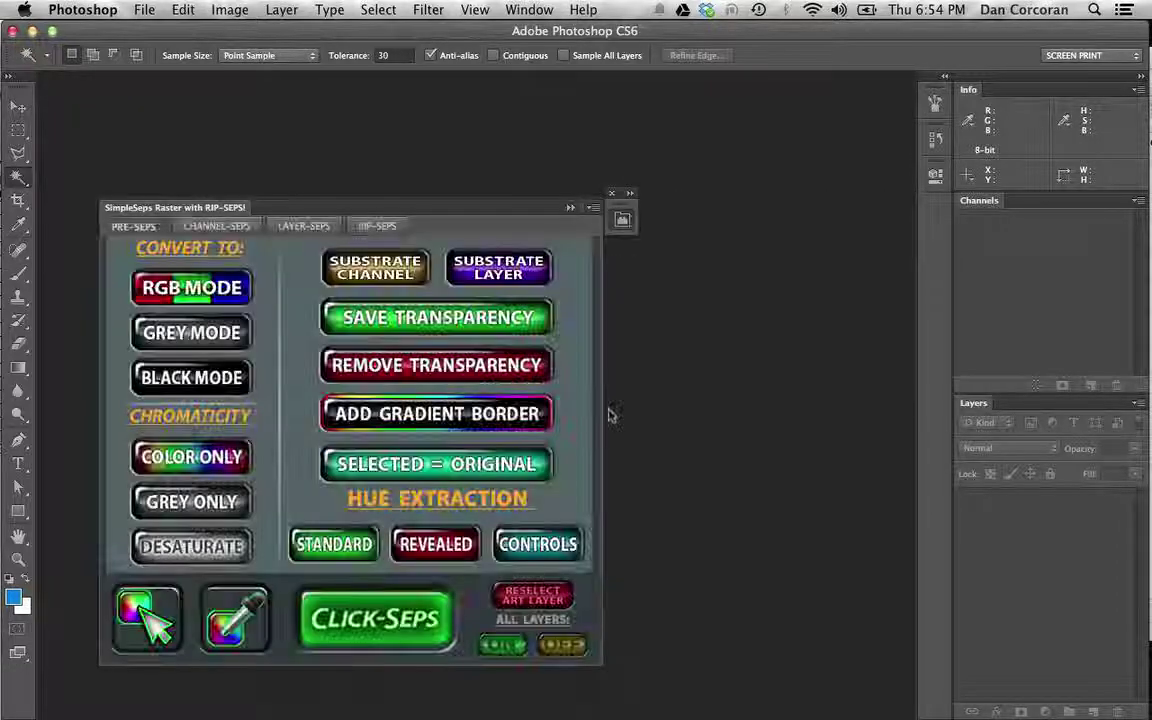
click(572, 224)
drag(627, 228, 985, 193)
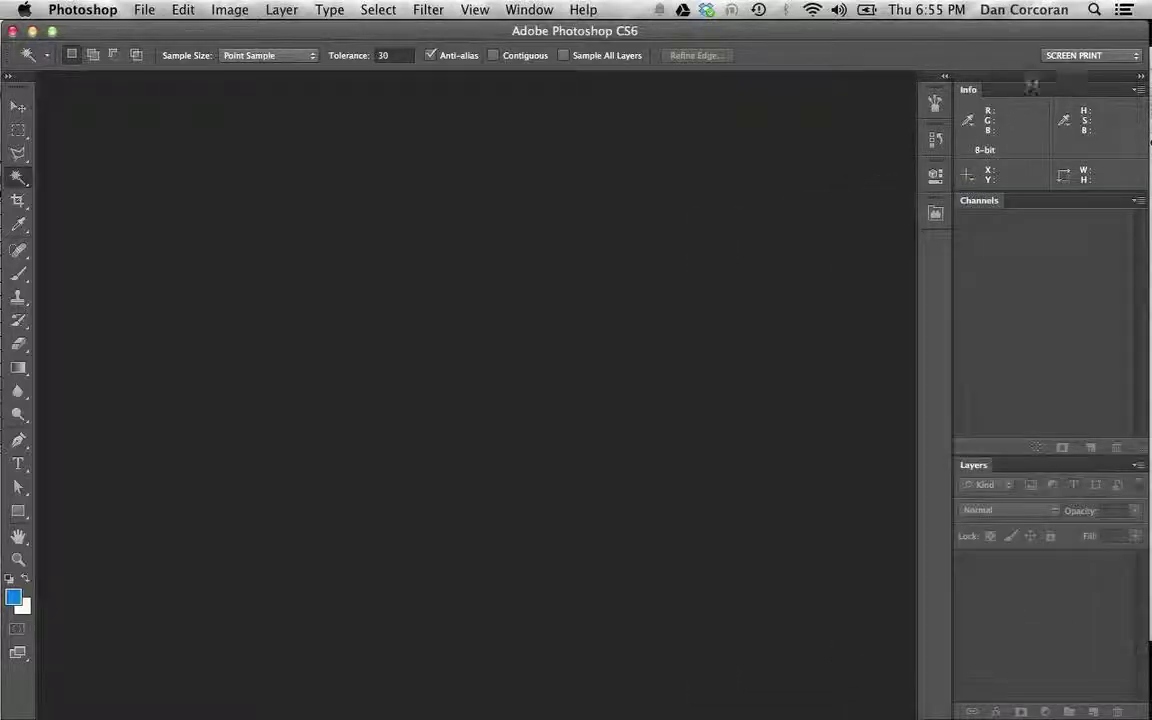
drag(808, 34, 890, 5)
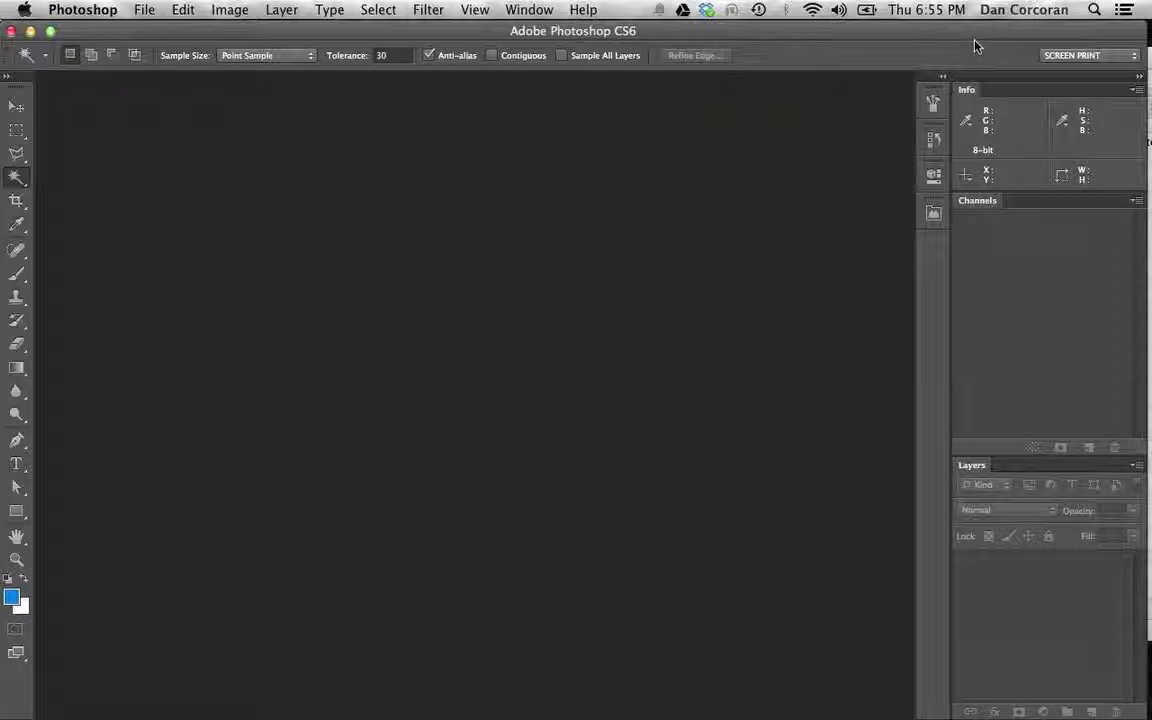
Open the recently used file sep - final.eps
click(146, 10)
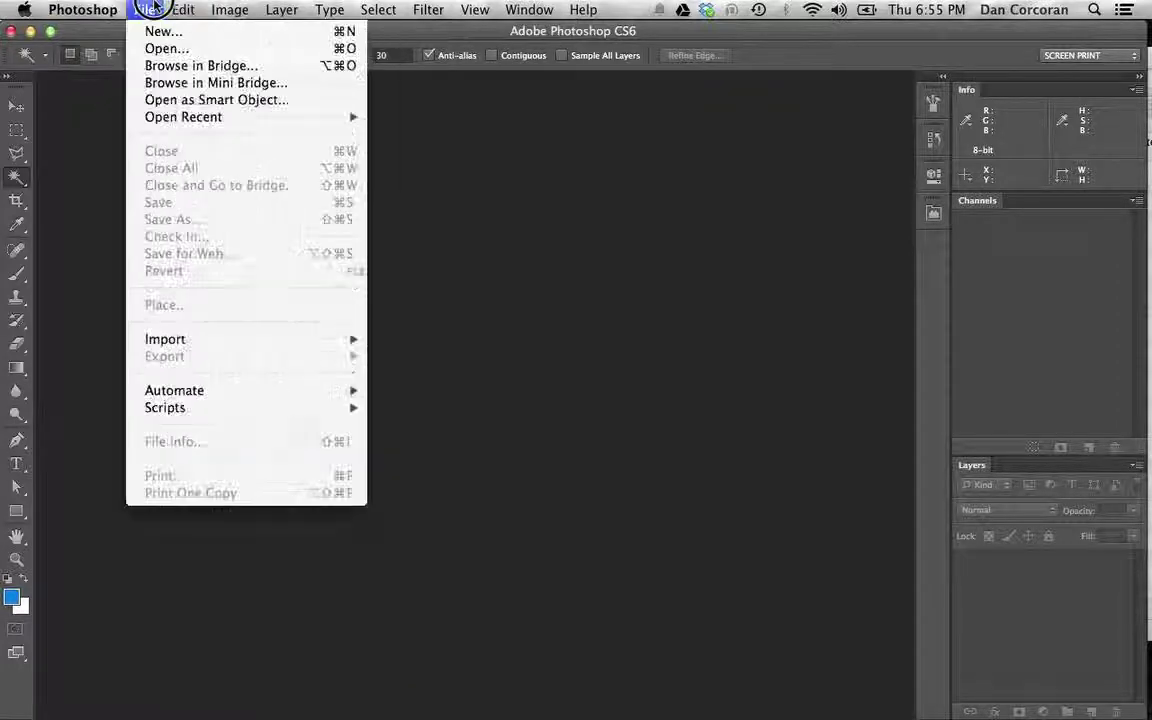
mouse_move(156, 122)
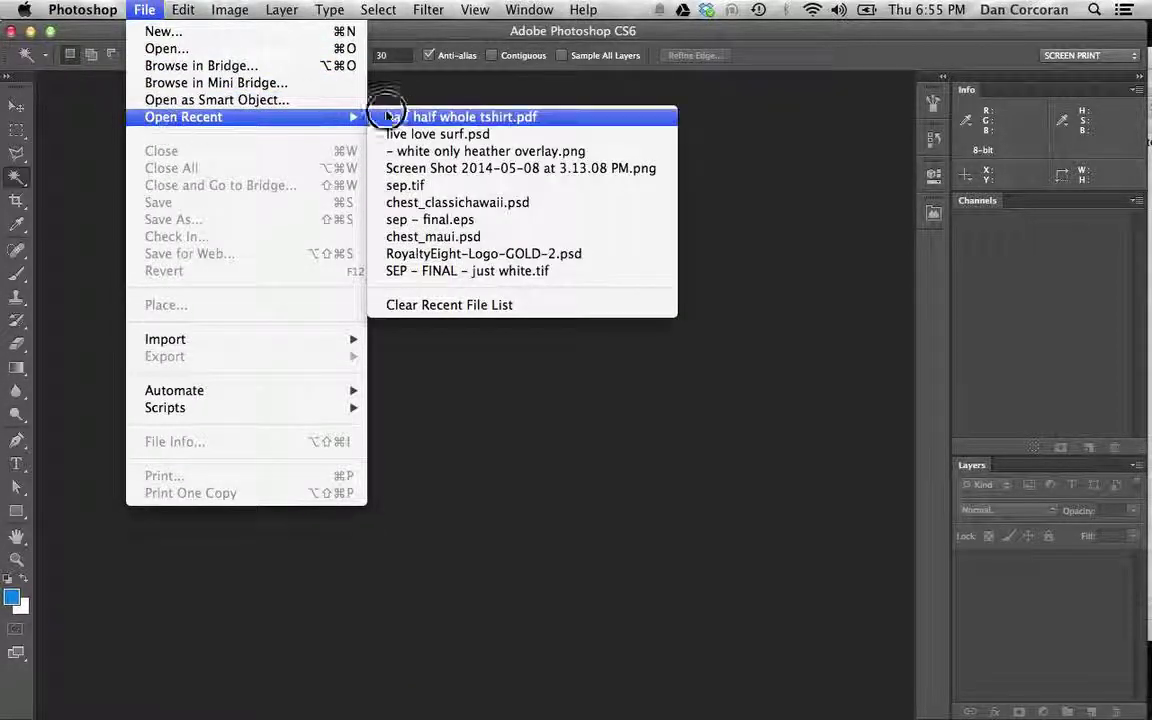
click(391, 220)
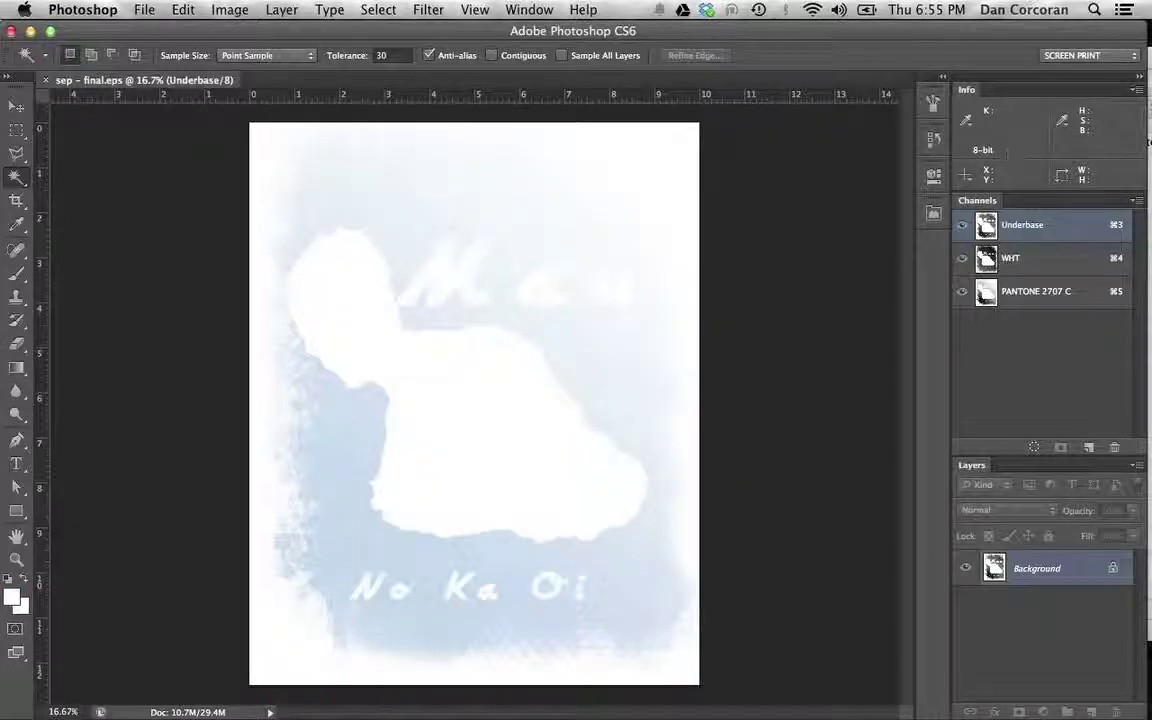
Select the WHT channel and hide the PANTONE 2707 C and Underbase channels so it is viewed alone
click(988, 260)
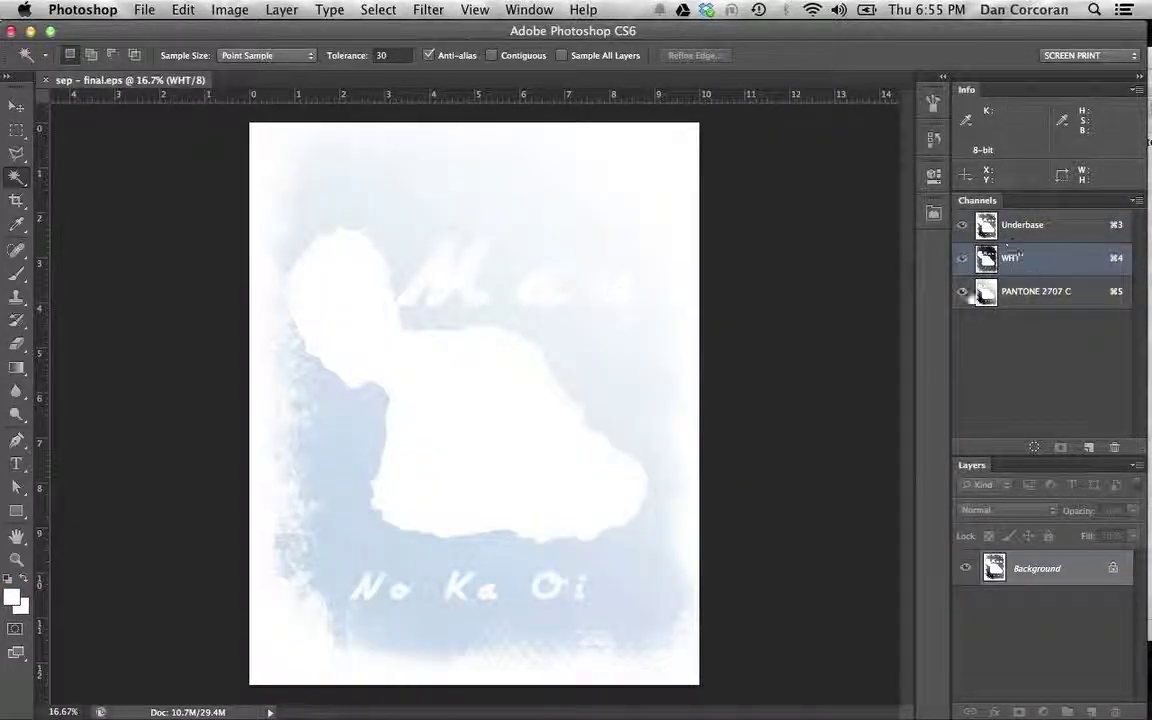
click(962, 291)
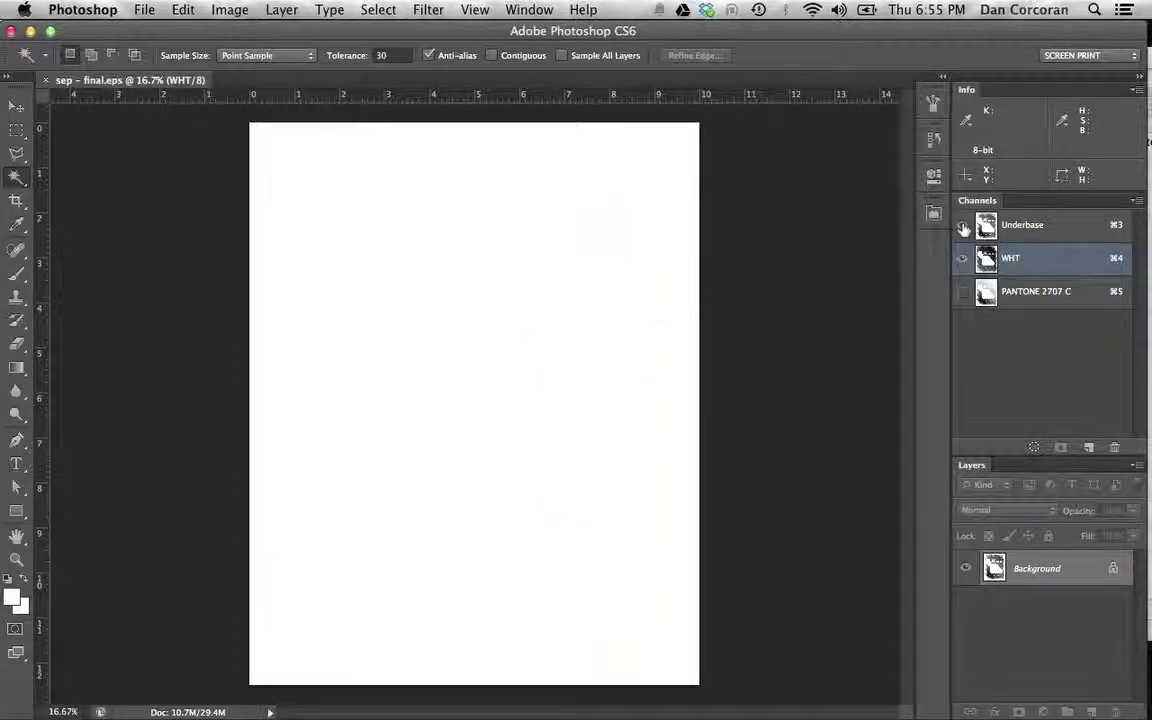
click(963, 227)
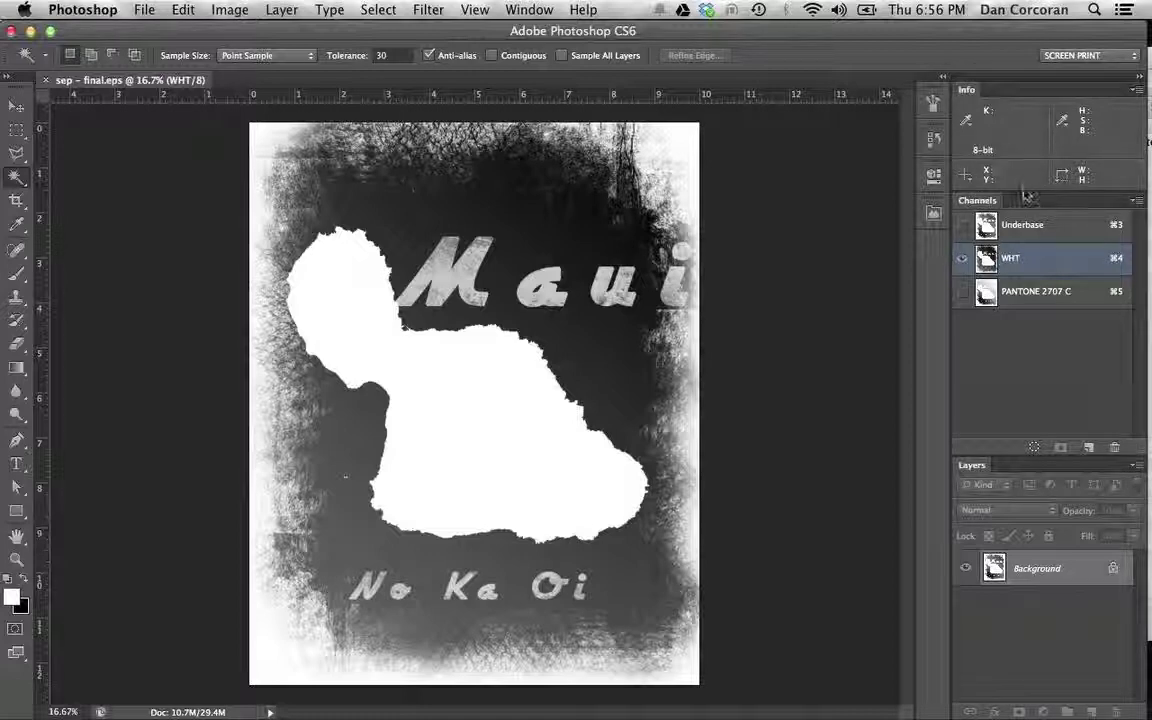
Minimize and restore the Info panel twice
double_click(968, 92)
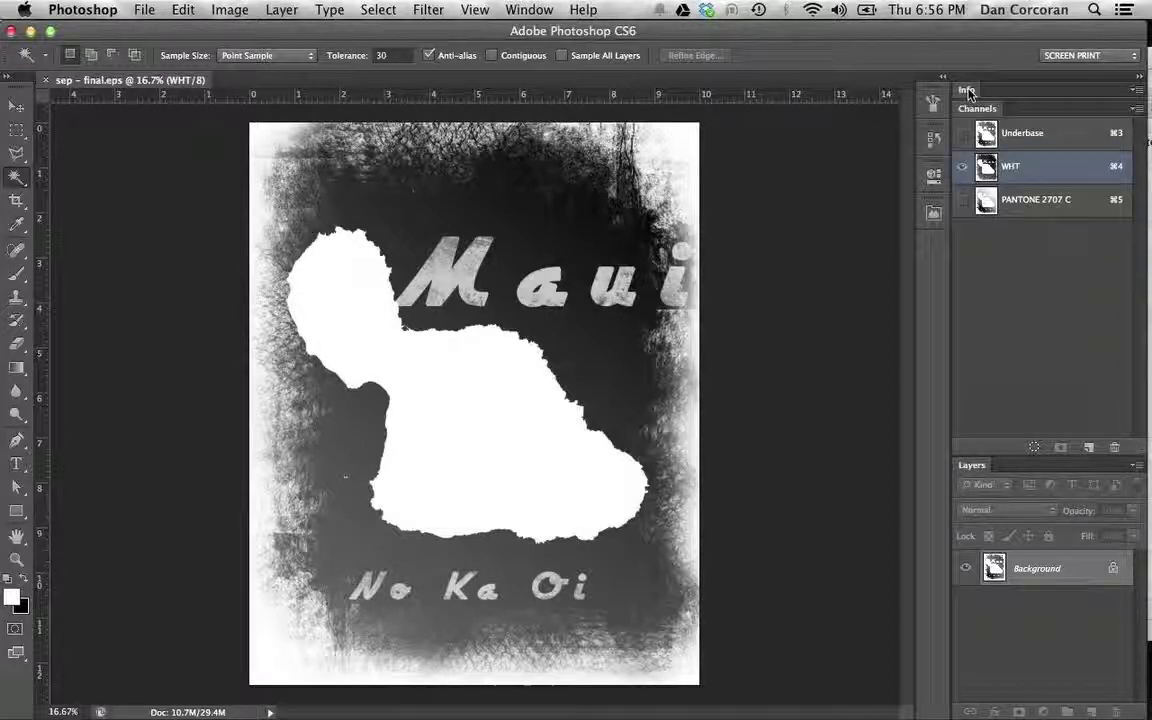
click(968, 92)
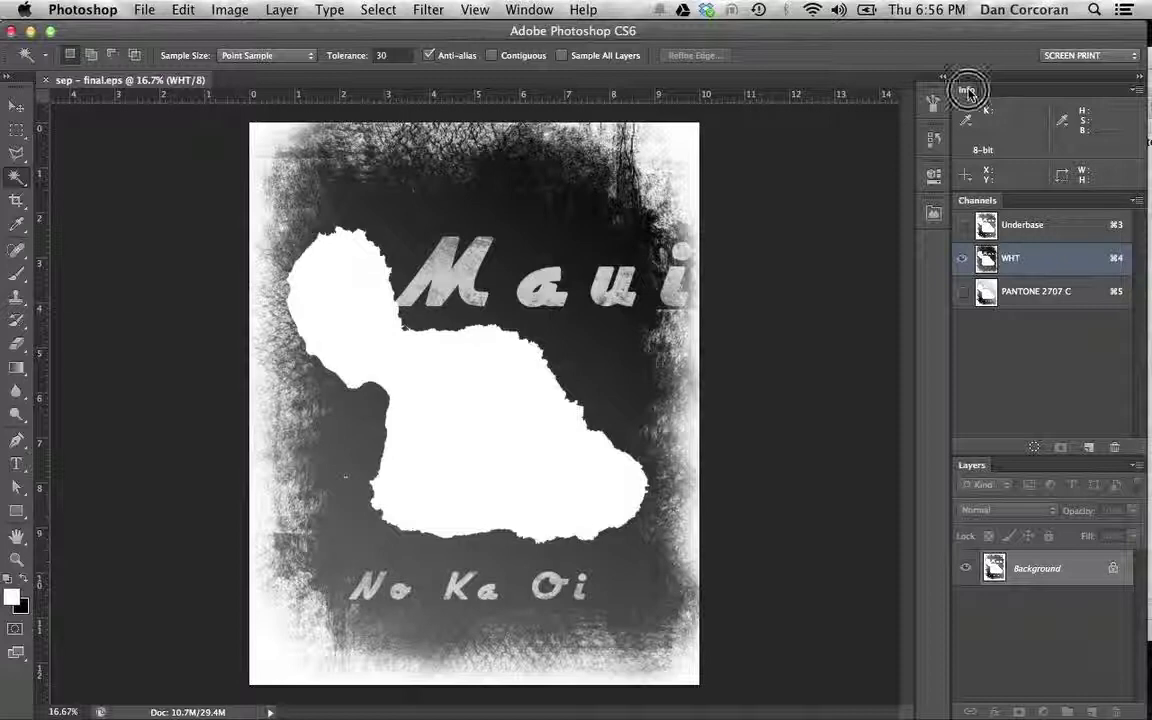
click(968, 92)
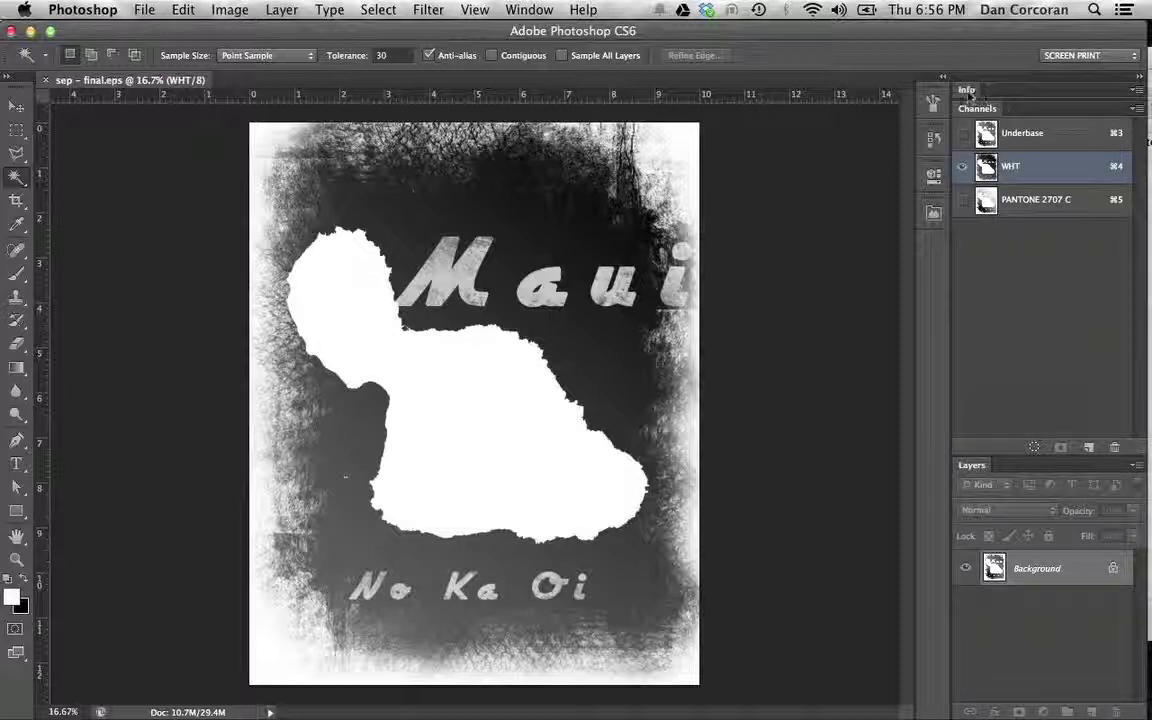
click(968, 92)
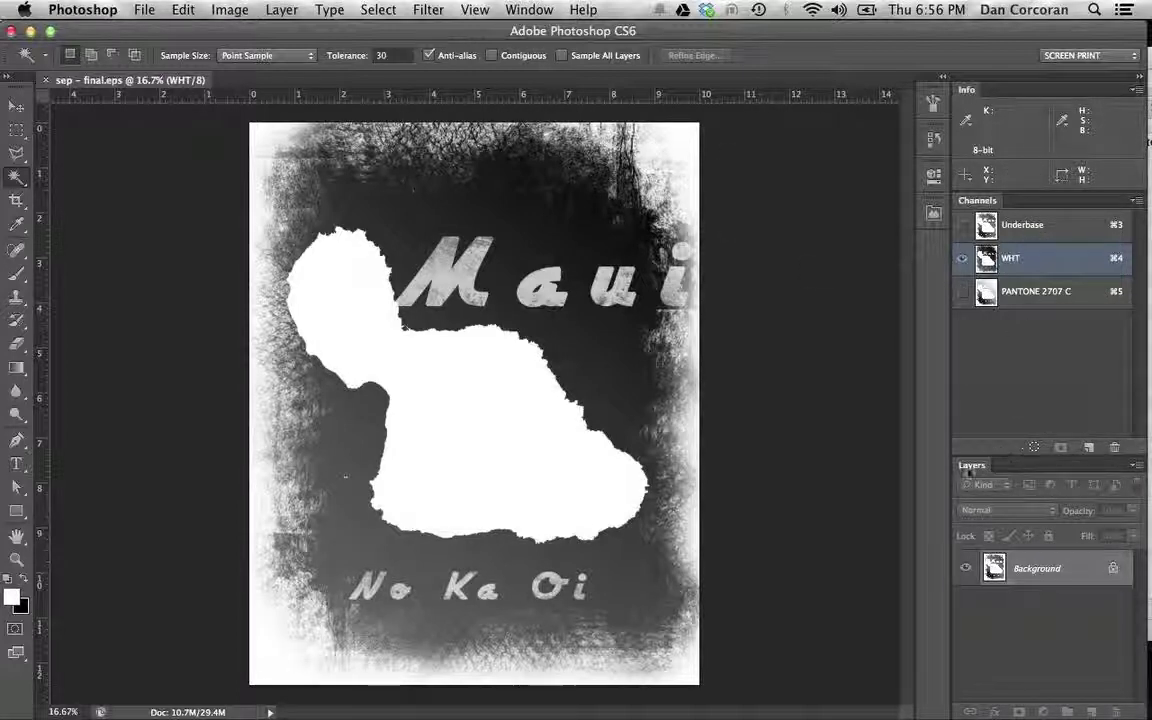
Group the Layers panel with Channels, switch between the two, and move Layers back to its own place below Channels
drag(971, 468, 1018, 201)
click(977, 200)
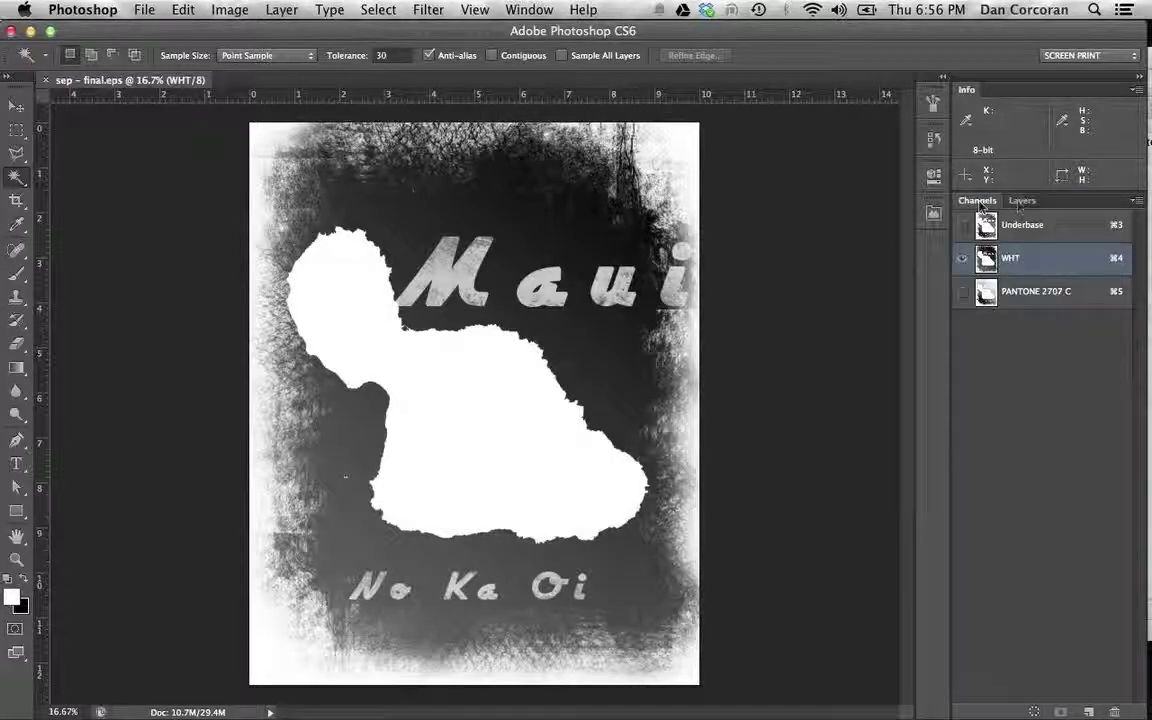
click(1022, 200)
click(977, 200)
click(1022, 200)
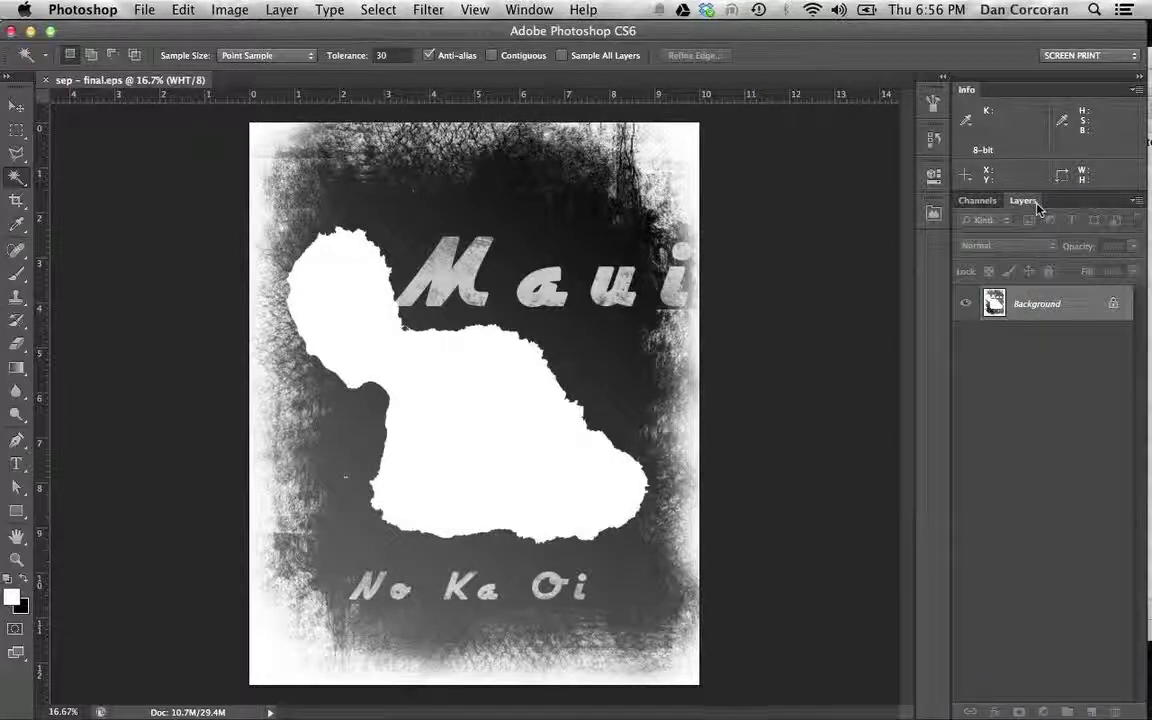
drag(1022, 200, 973, 694)
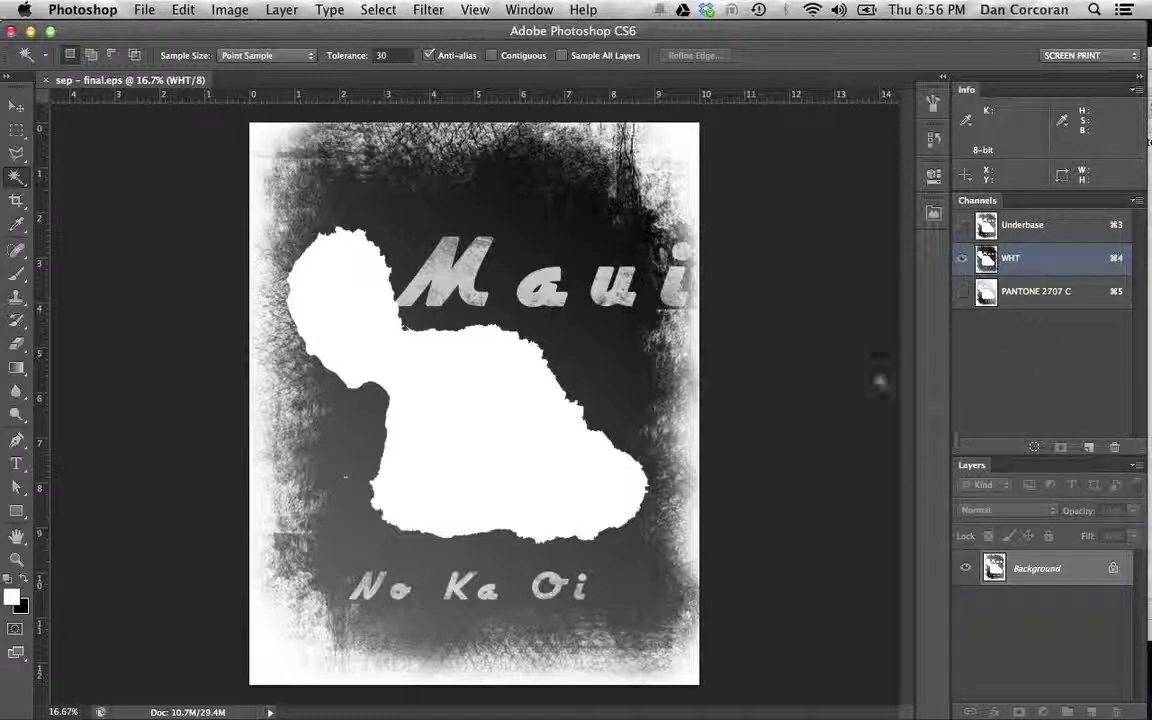
Minimize and restore the Layers panel twice
double_click(973, 468)
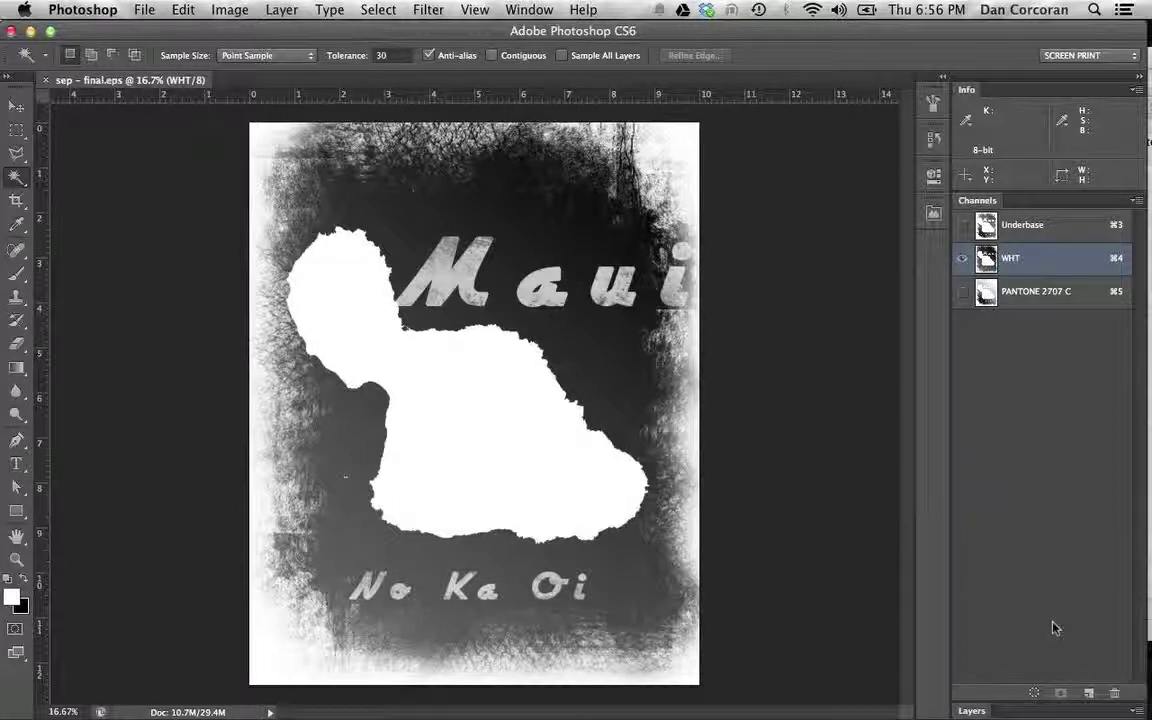
click(973, 711)
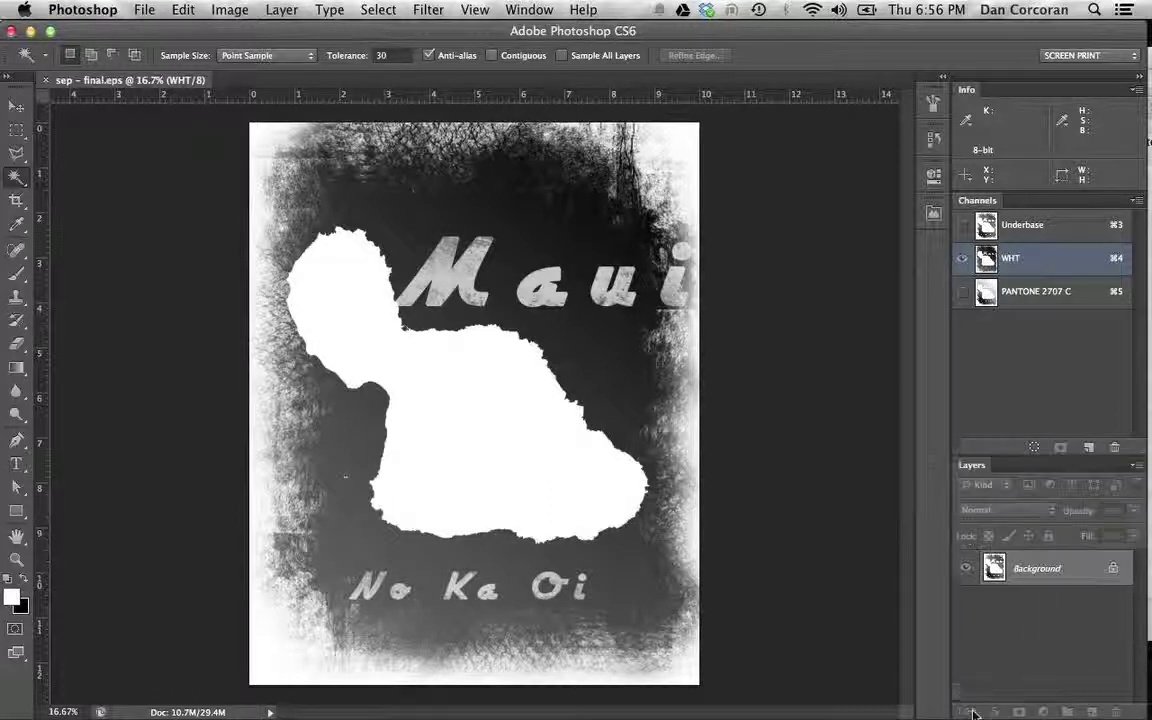
double_click(975, 465)
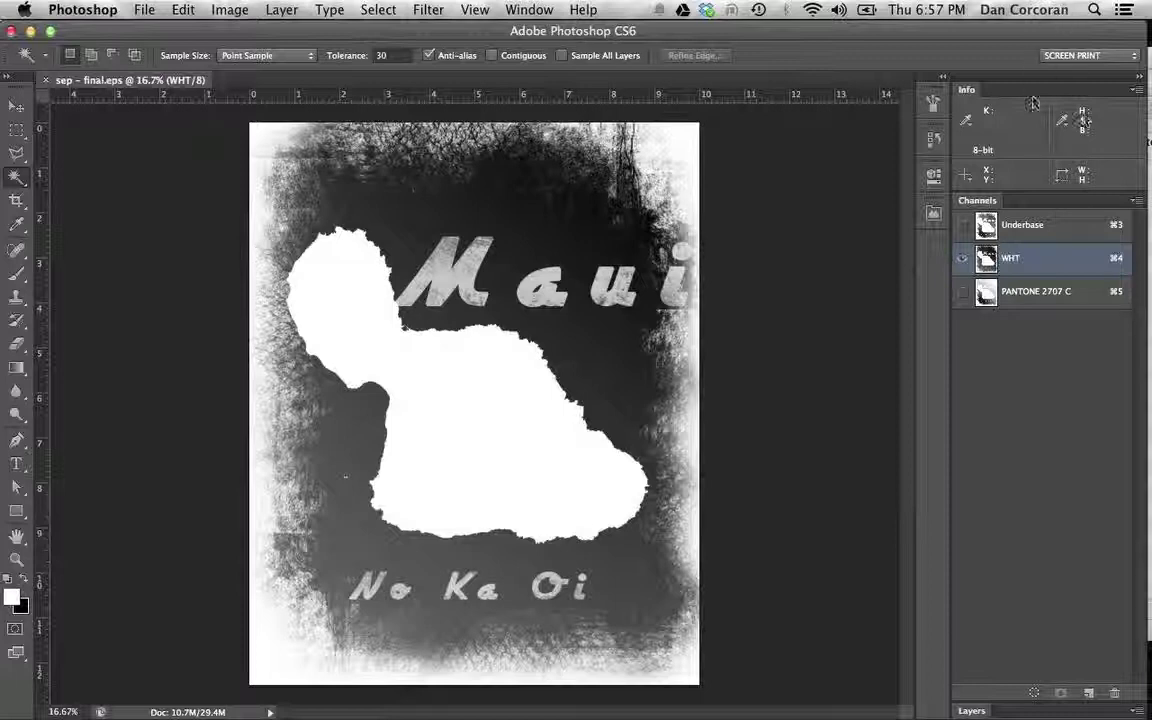
click(971, 711)
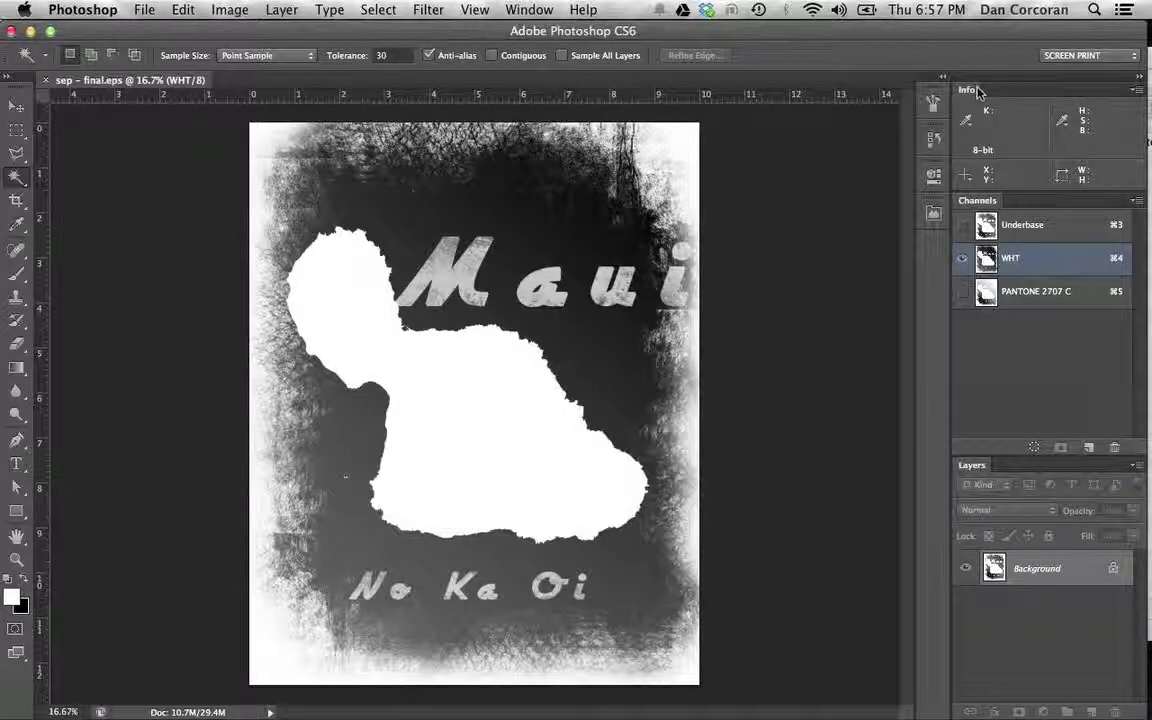
Expand and collapse the docked Brush and History panels in turn, and expand the Properties panel
click(931, 106)
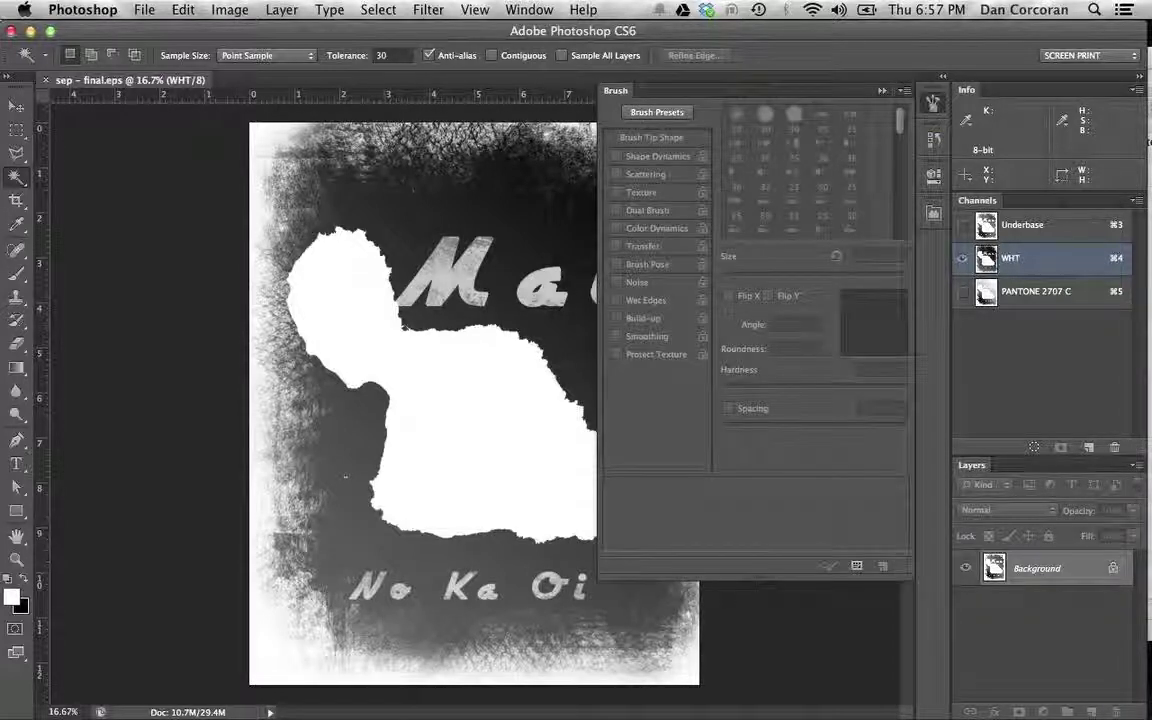
click(931, 106)
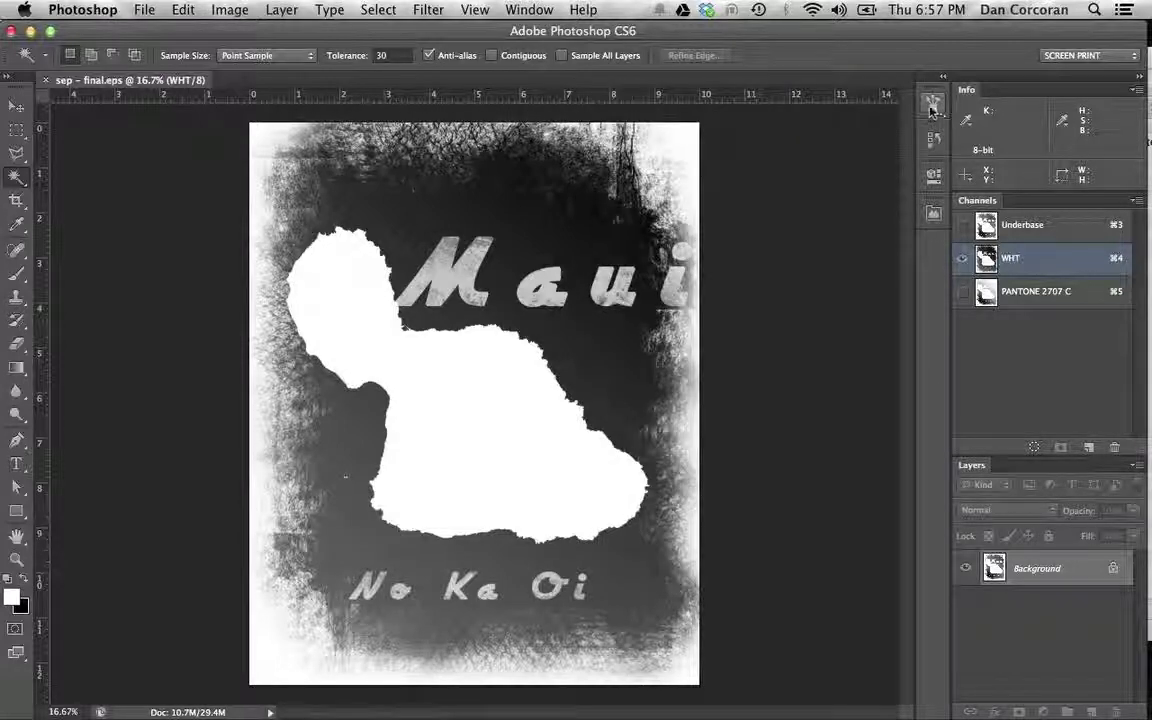
click(933, 138)
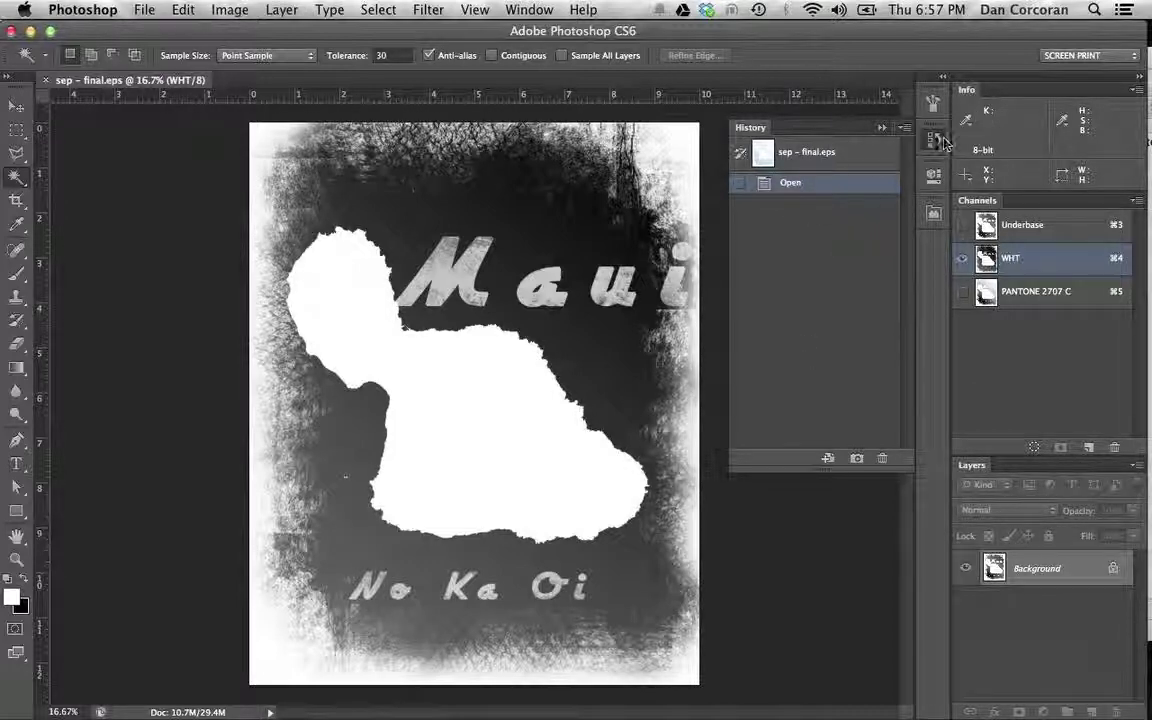
click(934, 139)
click(933, 139)
click(933, 139)
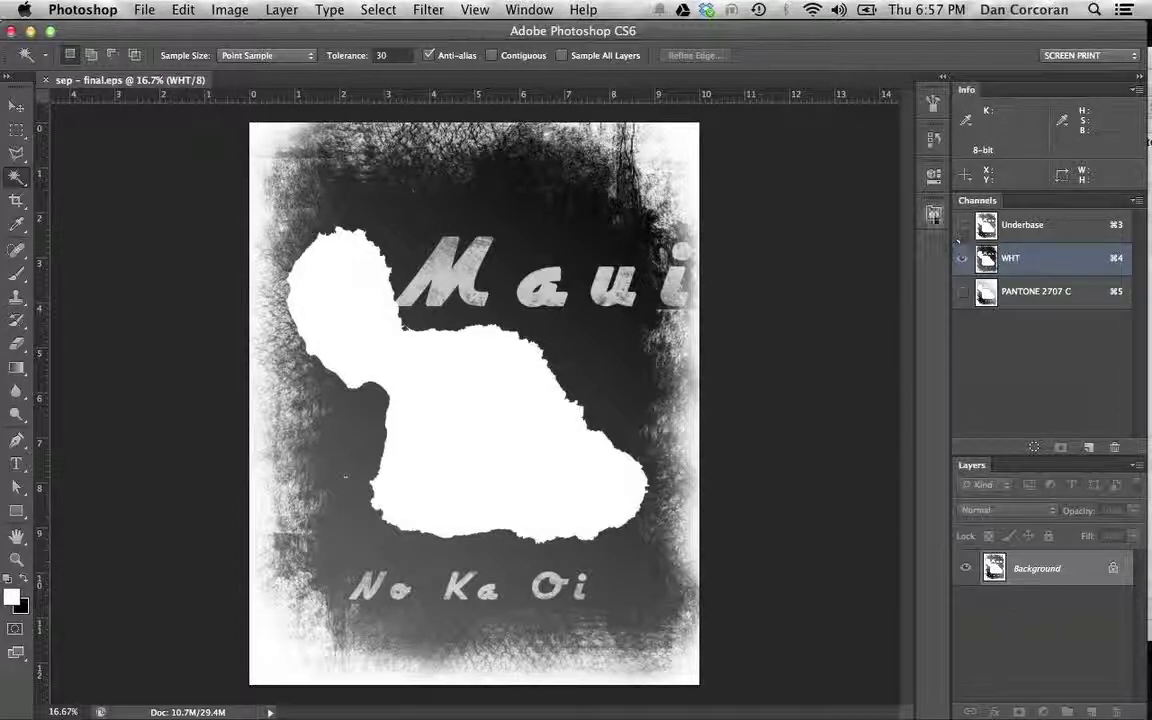
click(933, 178)
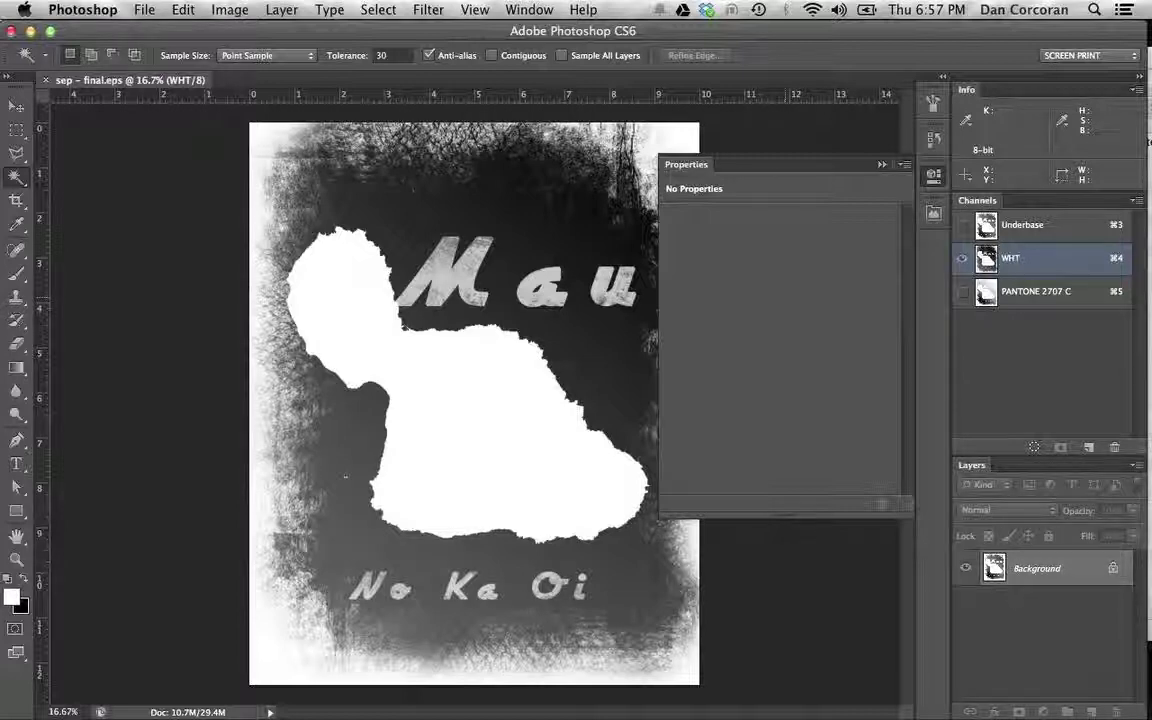
Collapse the Properties panel and convert the image from Multichannel to RGB Color mode
click(881, 164)
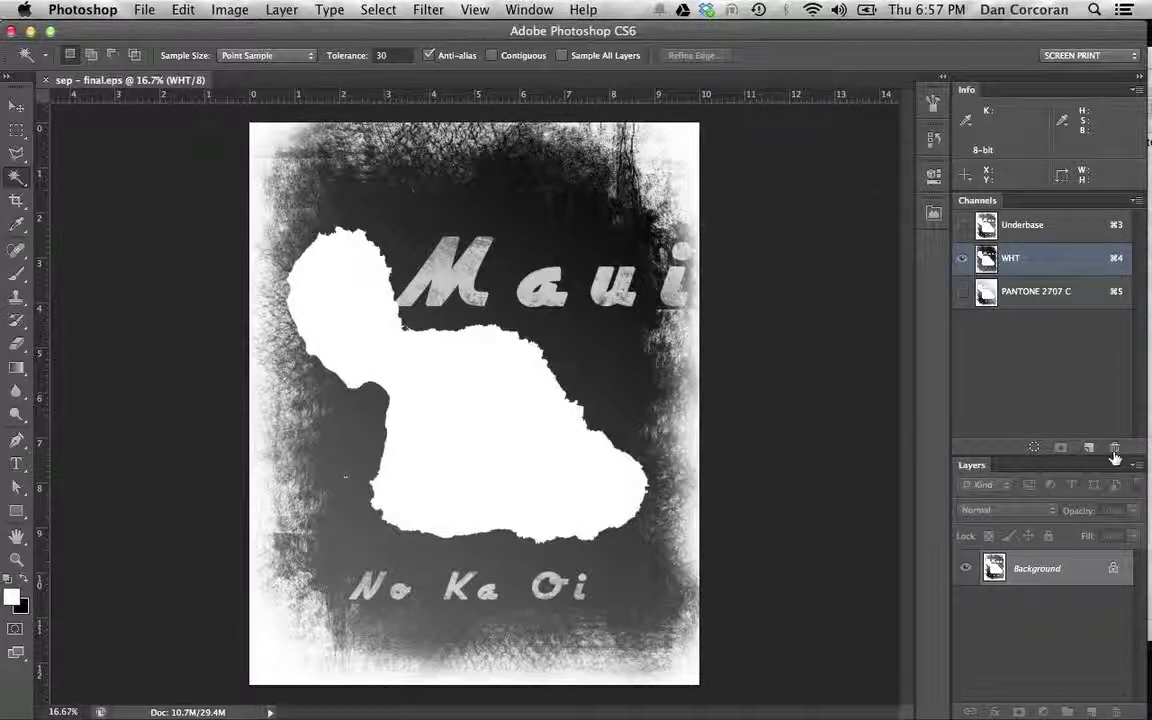
click(230, 10)
mouse_move(236, 35)
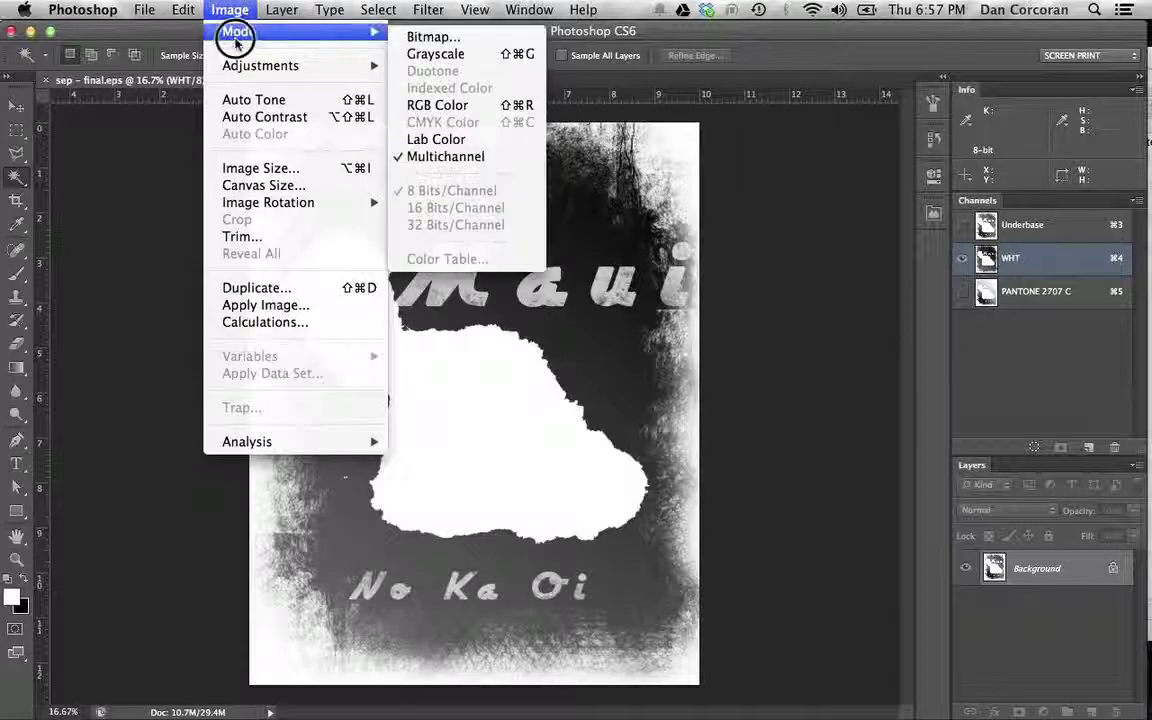
click(440, 105)
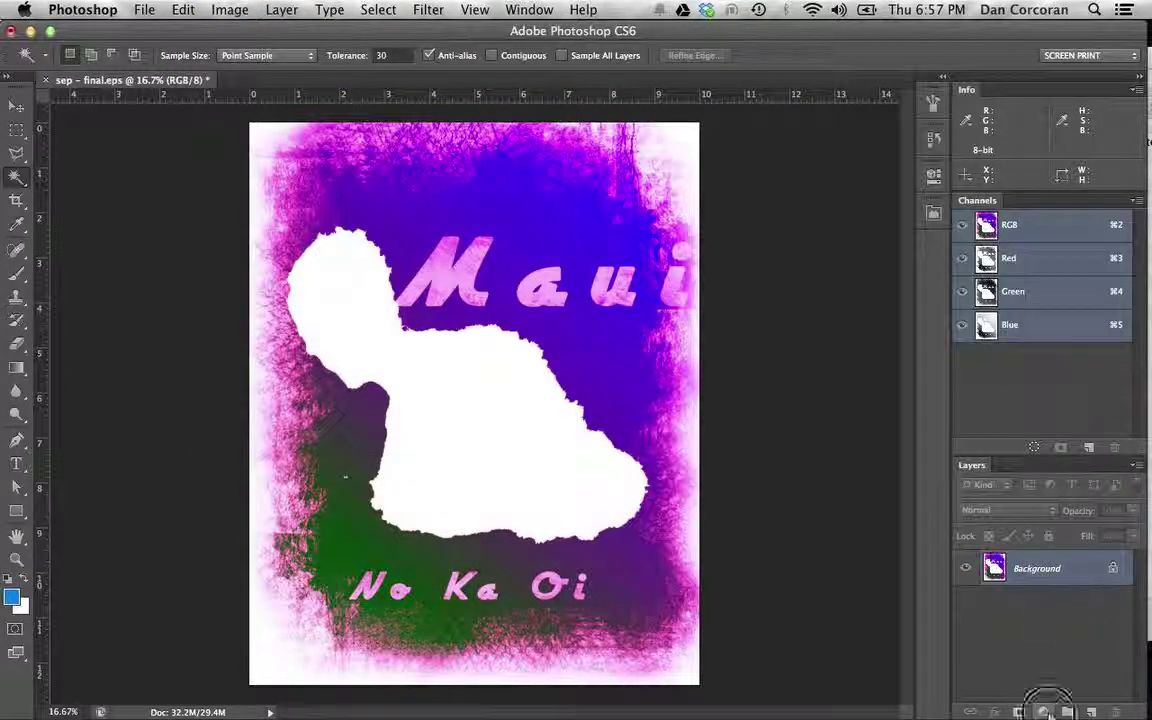
Add a Curves adjustment layer, bend its RGB curve at the midtones to lighten the artwork, and collapse the Properties panel
click(1043, 710)
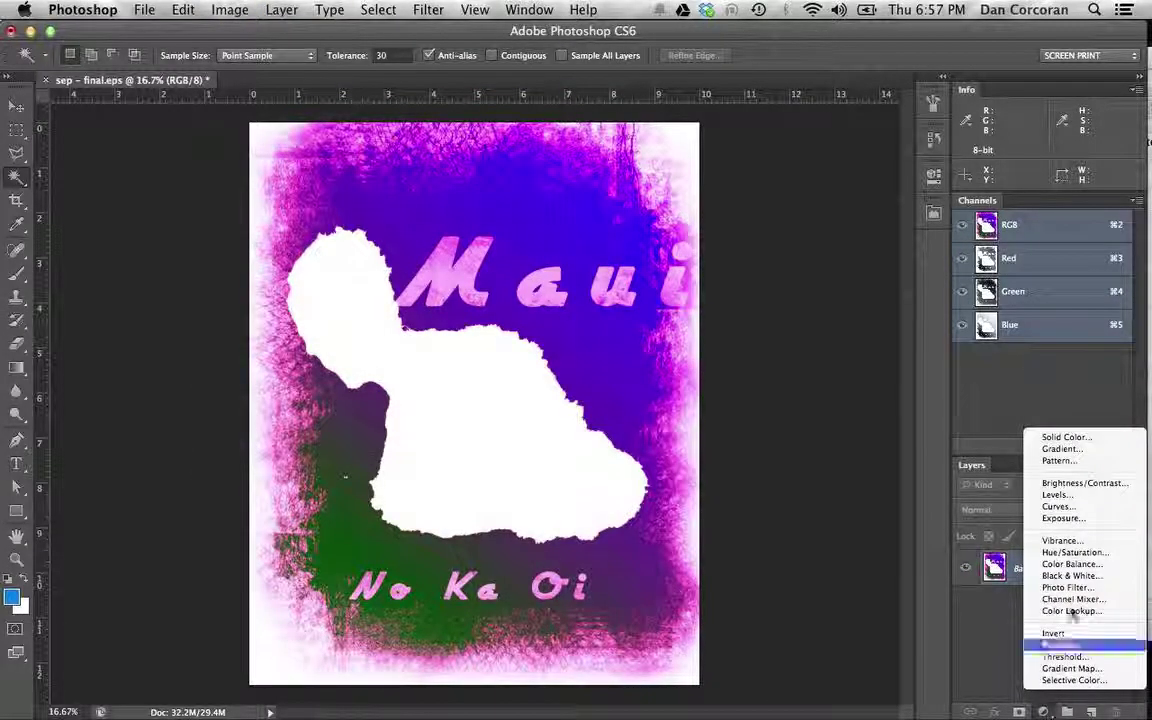
click(1058, 506)
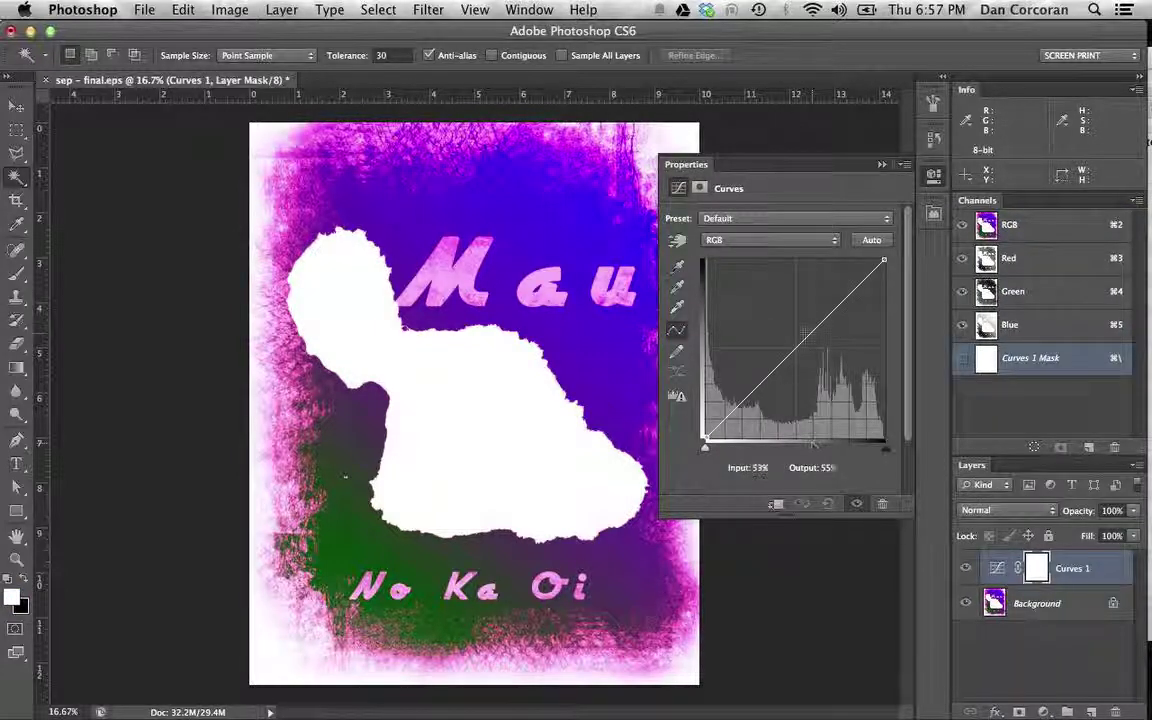
mouse_move(814, 382)
mouse_down()
mouse_move(771, 303)
mouse_move(810, 379)
mouse_up()
click(935, 176)
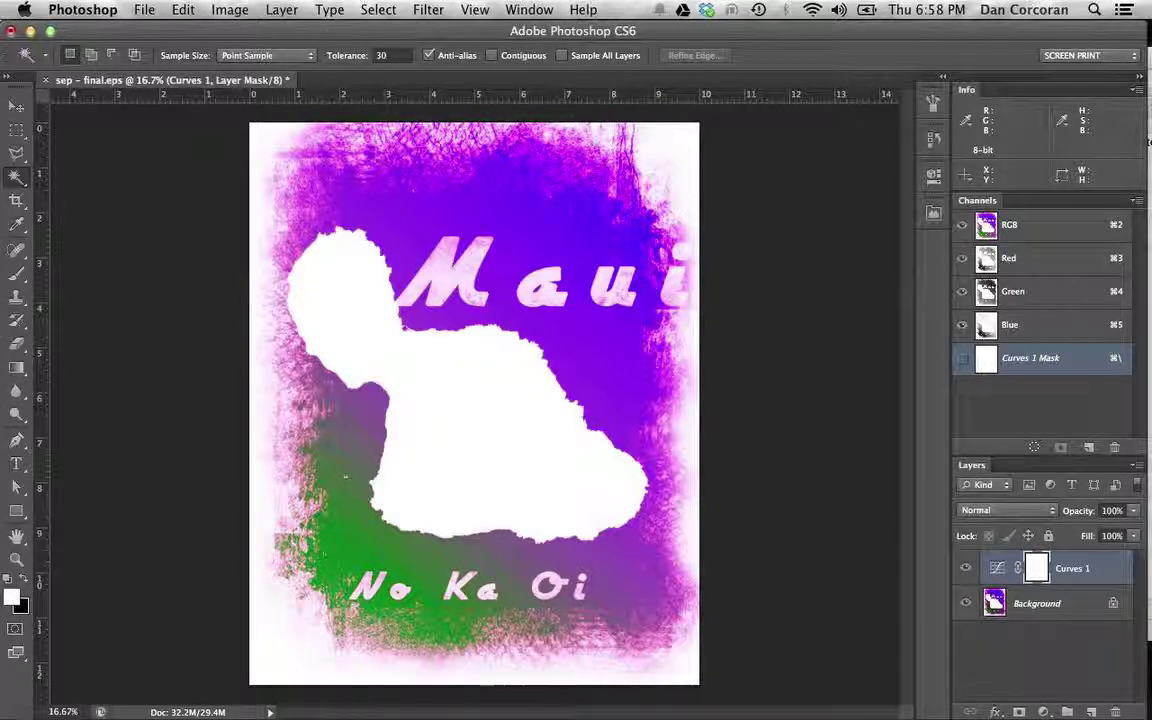
Switch the toolbox to two columns and return it to a single column
click(8, 77)
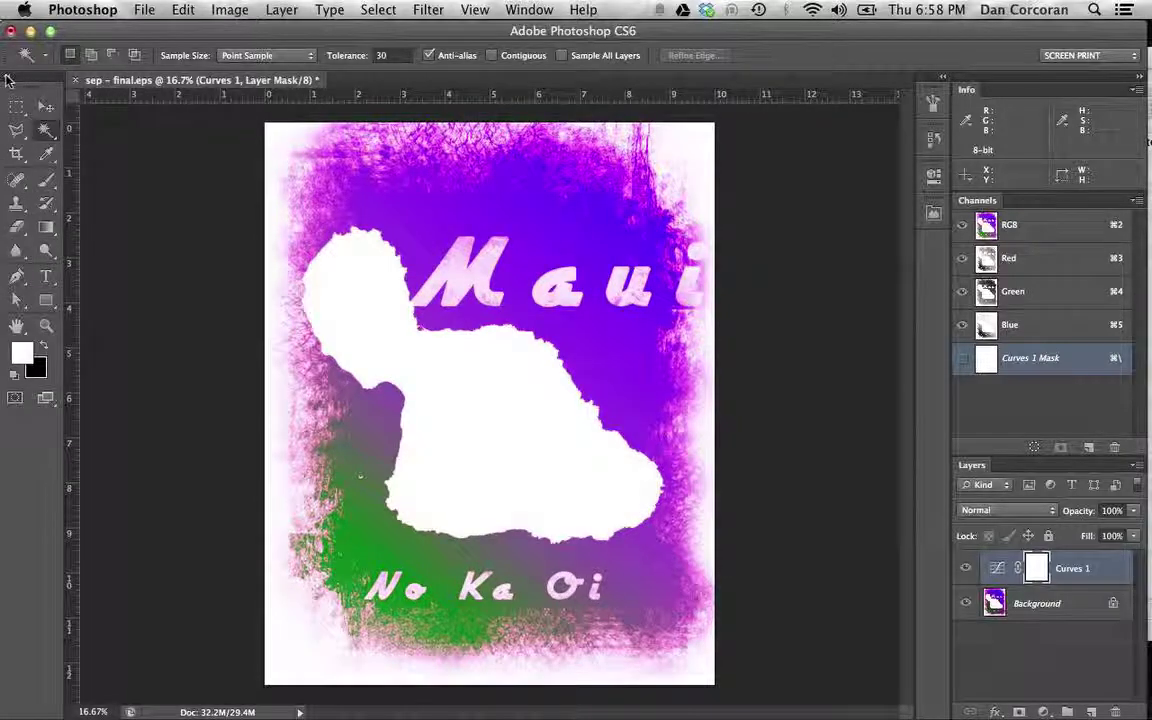
click(8, 78)
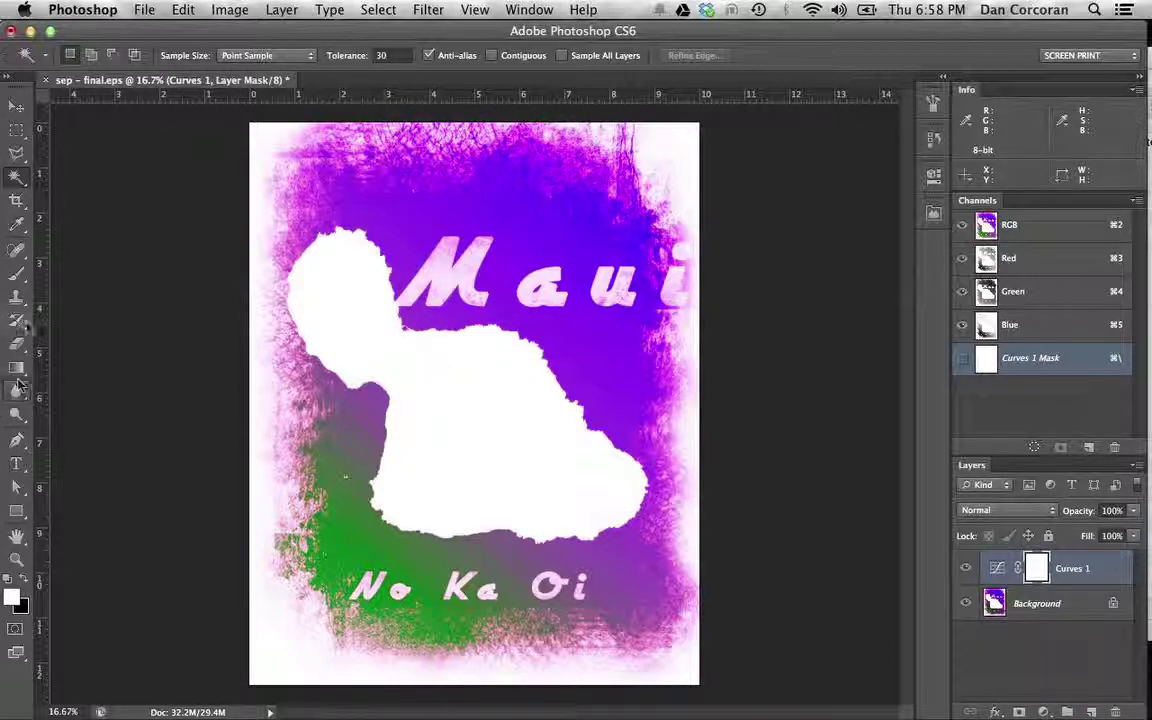
Start a text layer on the upper white island shape with the Type tool and browse the available fonts
click(16, 463)
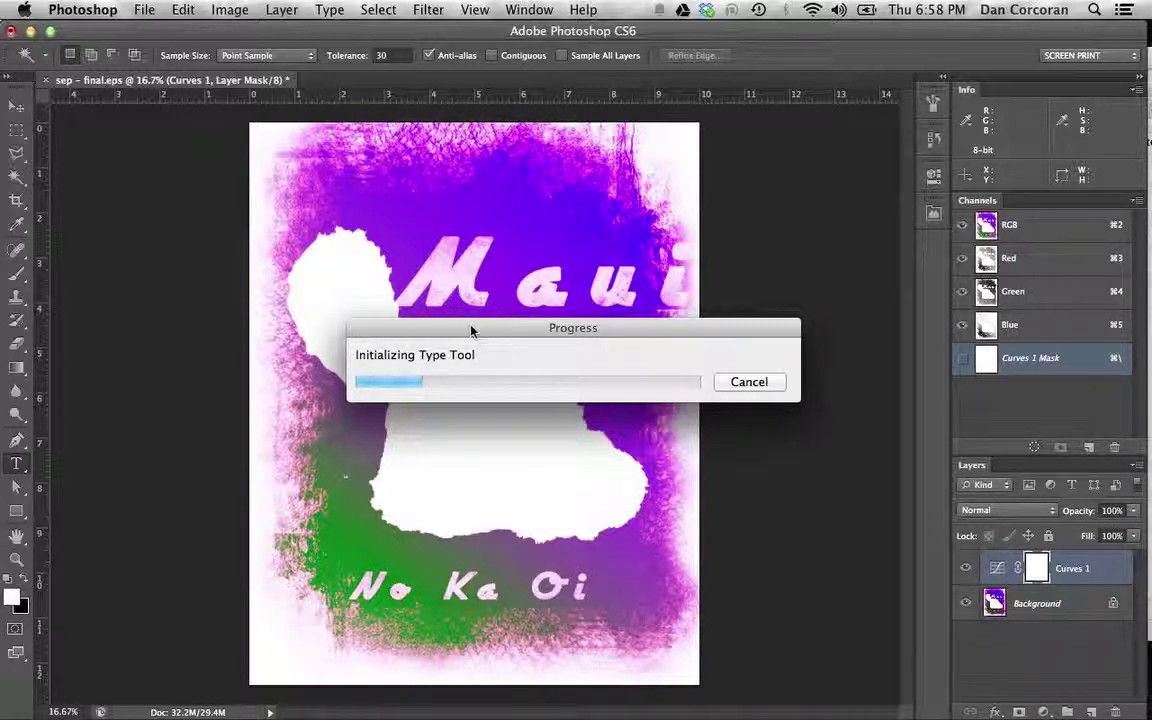
click(334, 322)
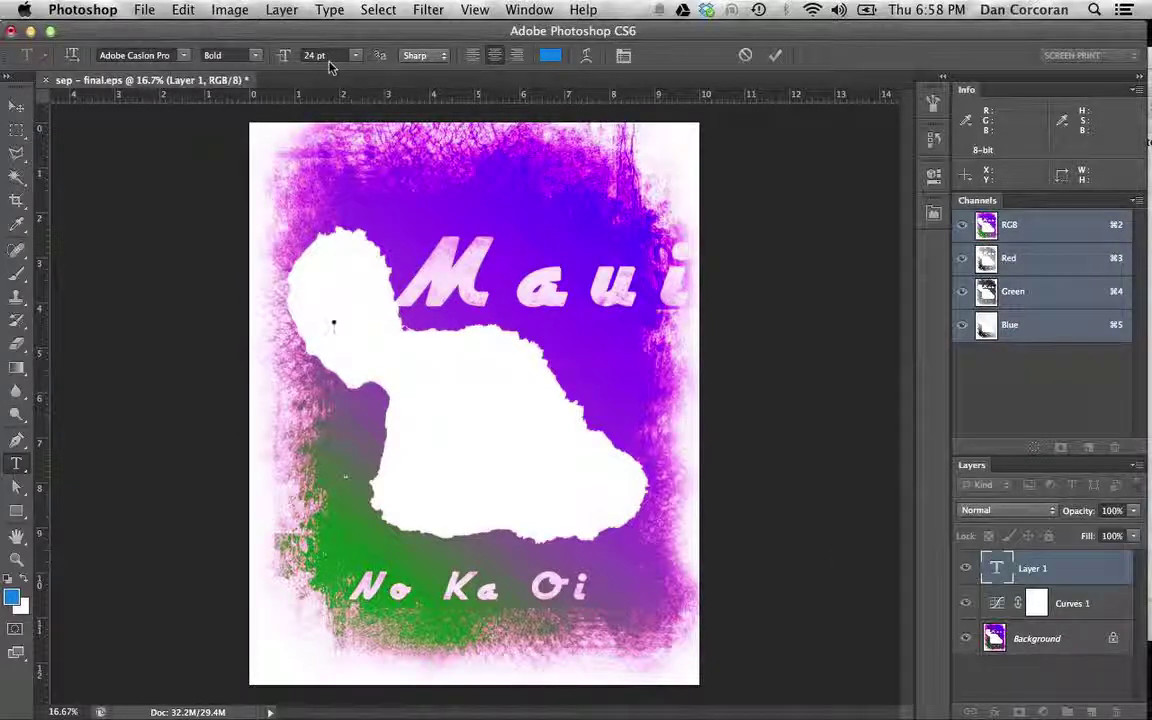
click(184, 55)
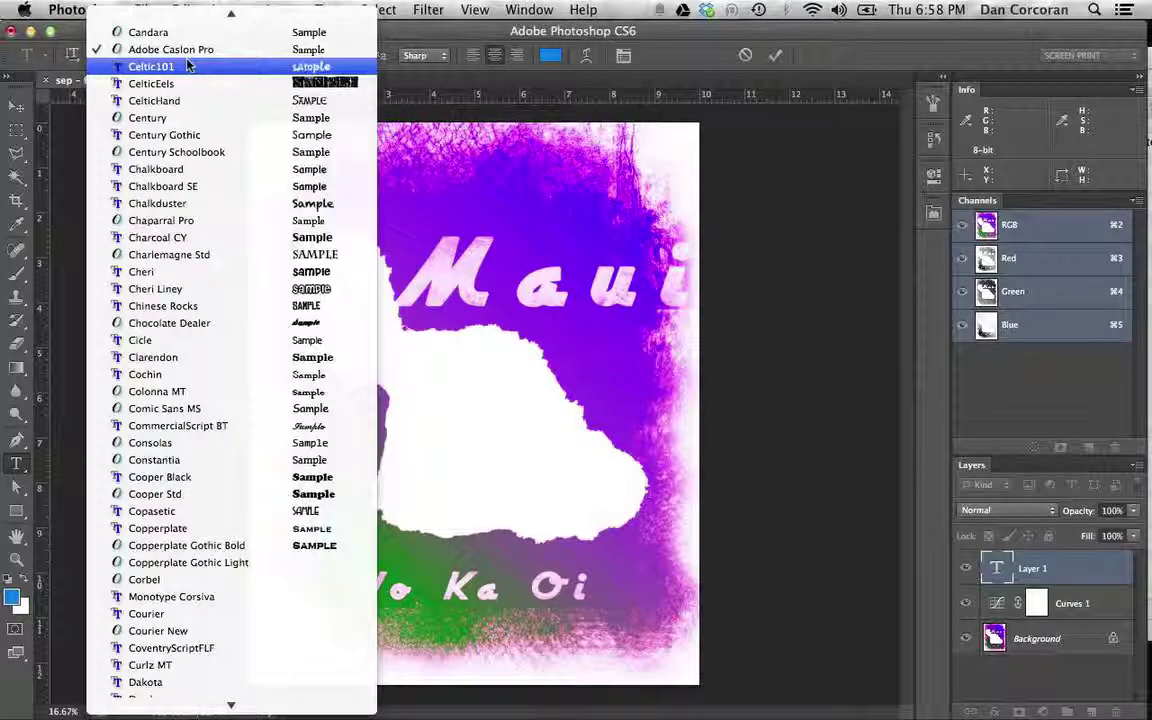
scroll(188, 66, up, 1)
click(182, 56)
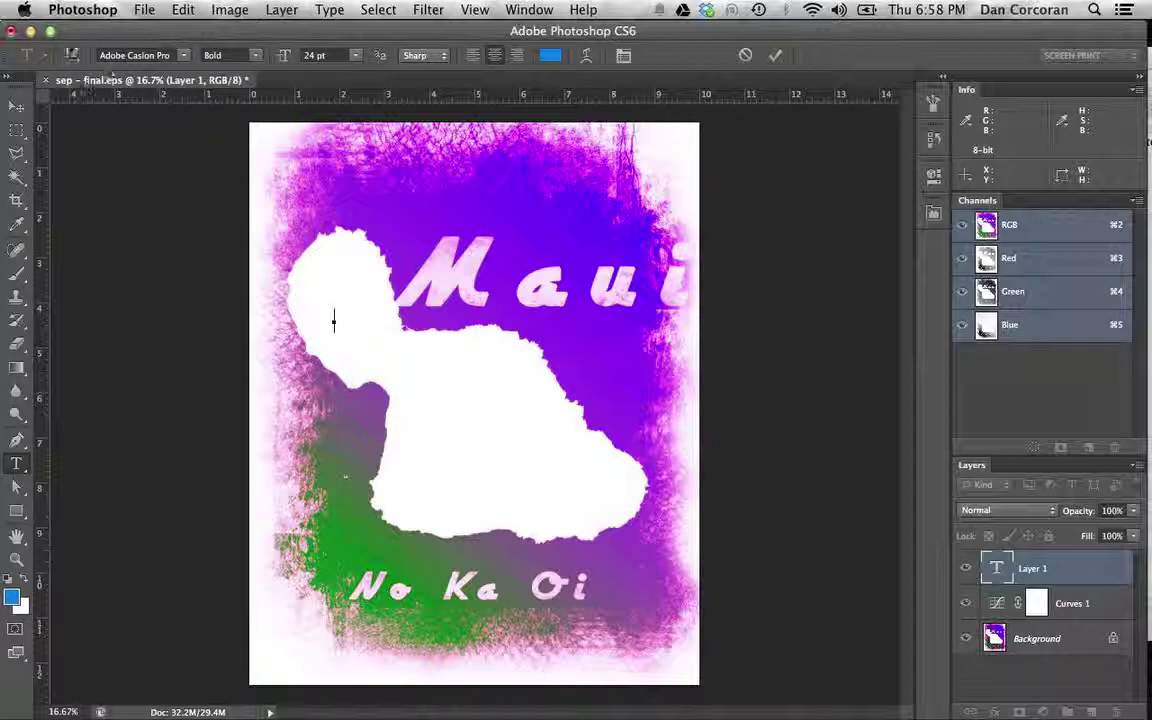
Show the Character panel to view its type settings, close it, and cancel the text entry
click(529, 9)
click(541, 32)
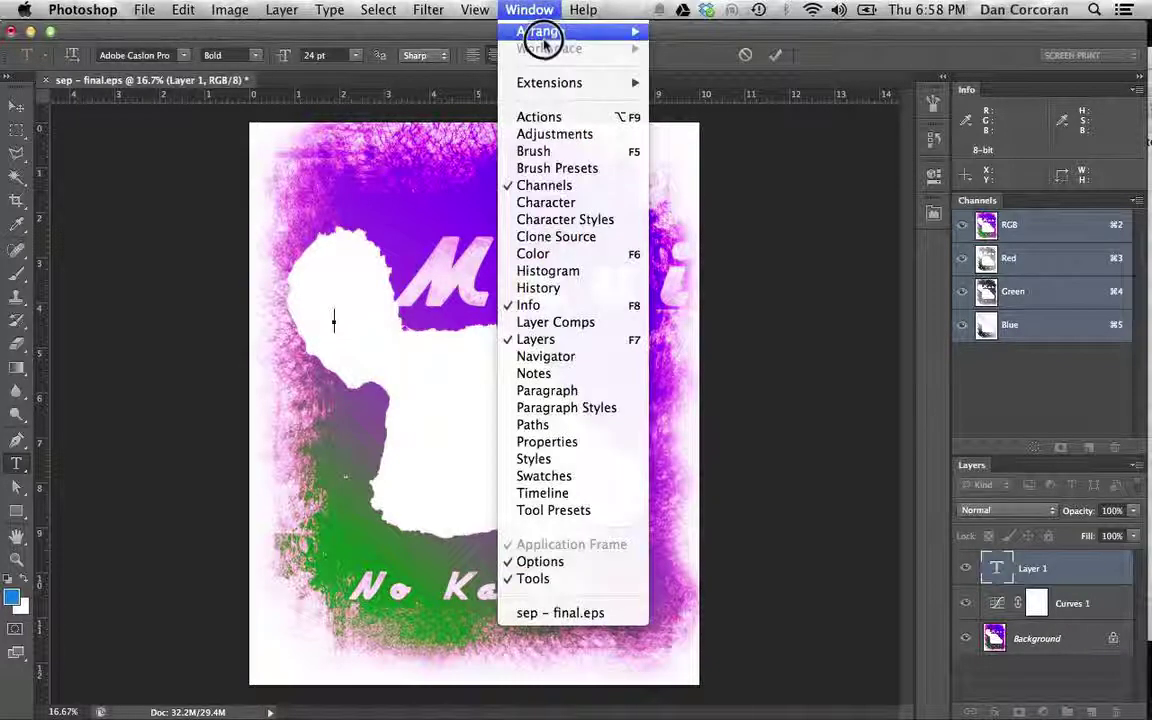
click(548, 202)
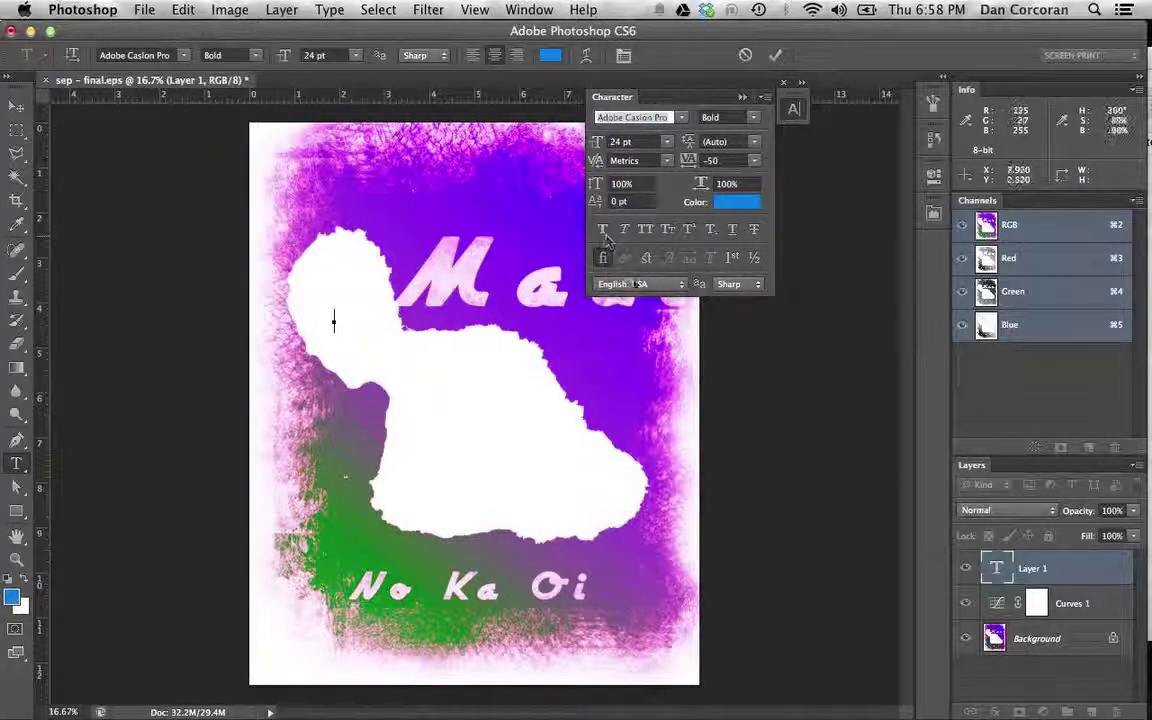
click(784, 84)
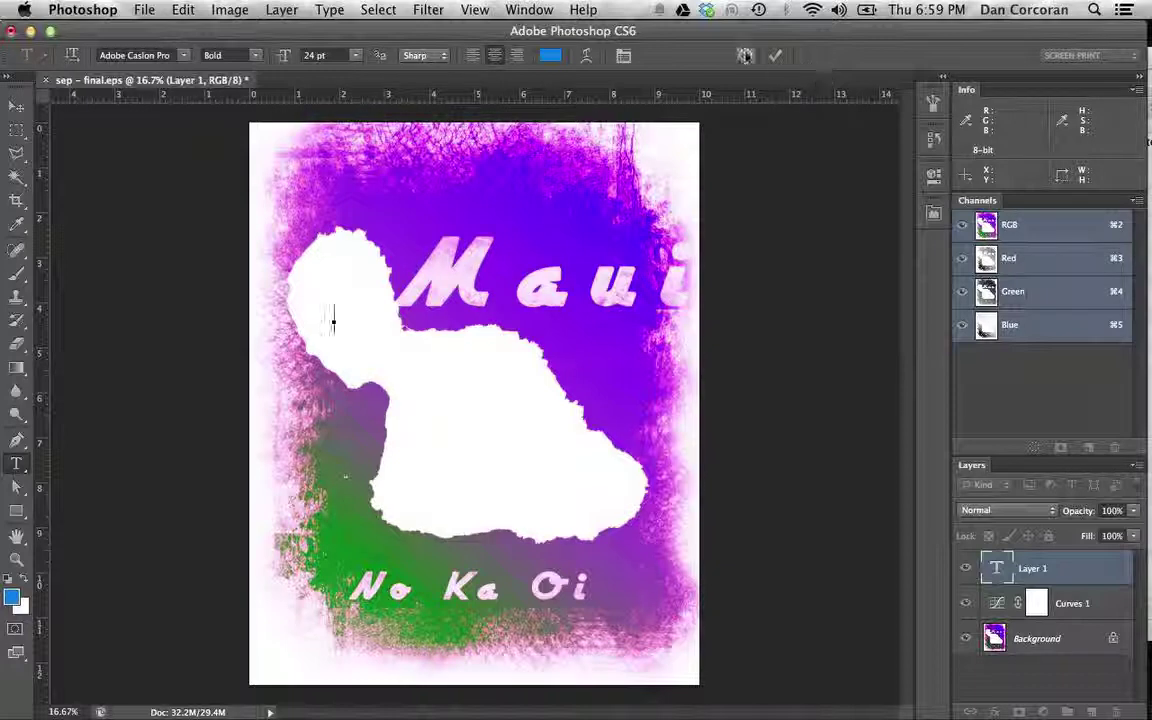
click(745, 54)
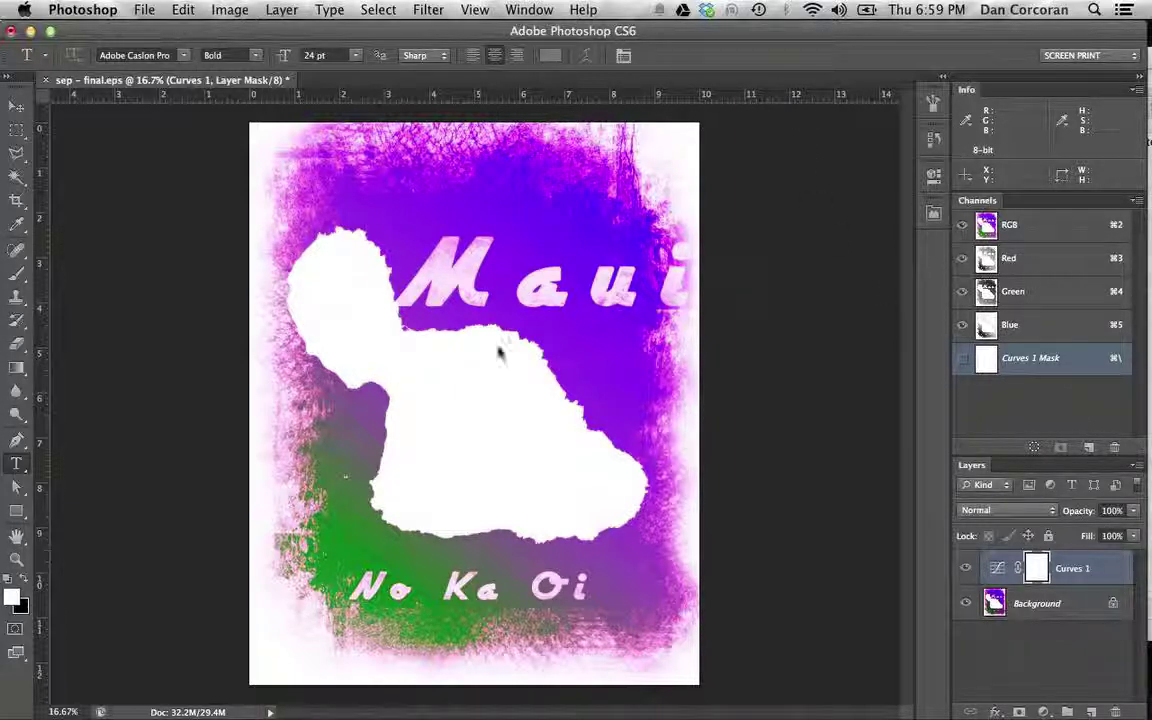
View the PANTONE solid coated color library for the foreground color and leave without changing the color
click(12, 597)
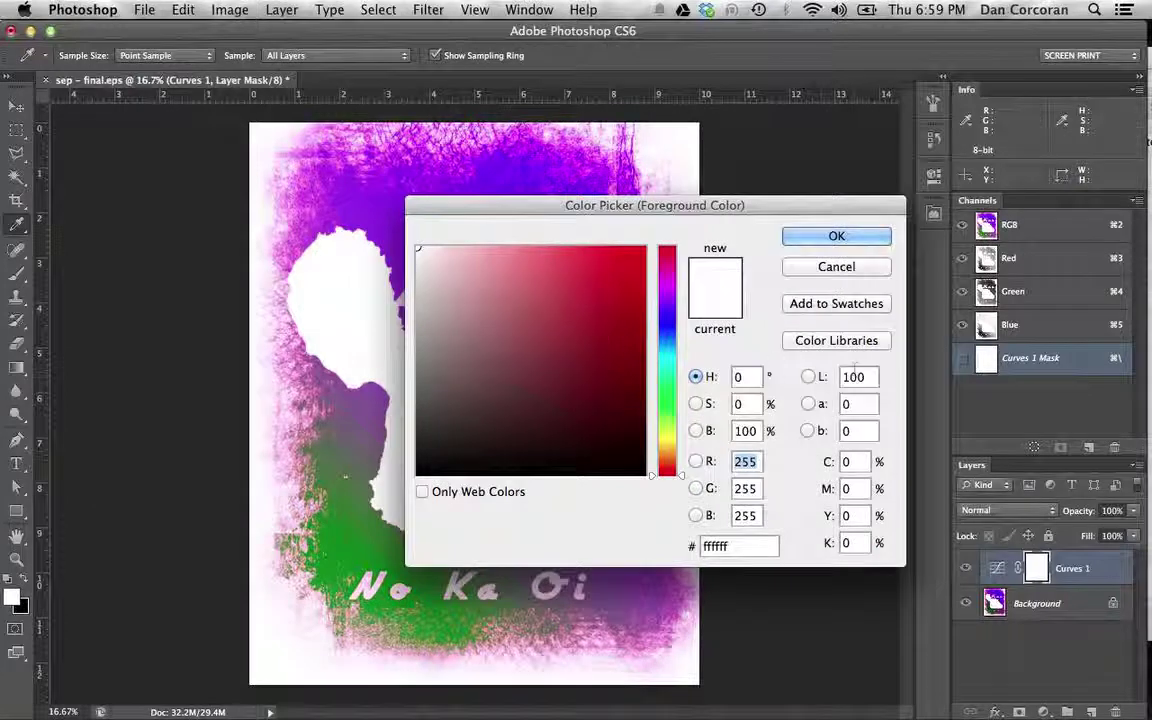
click(836, 340)
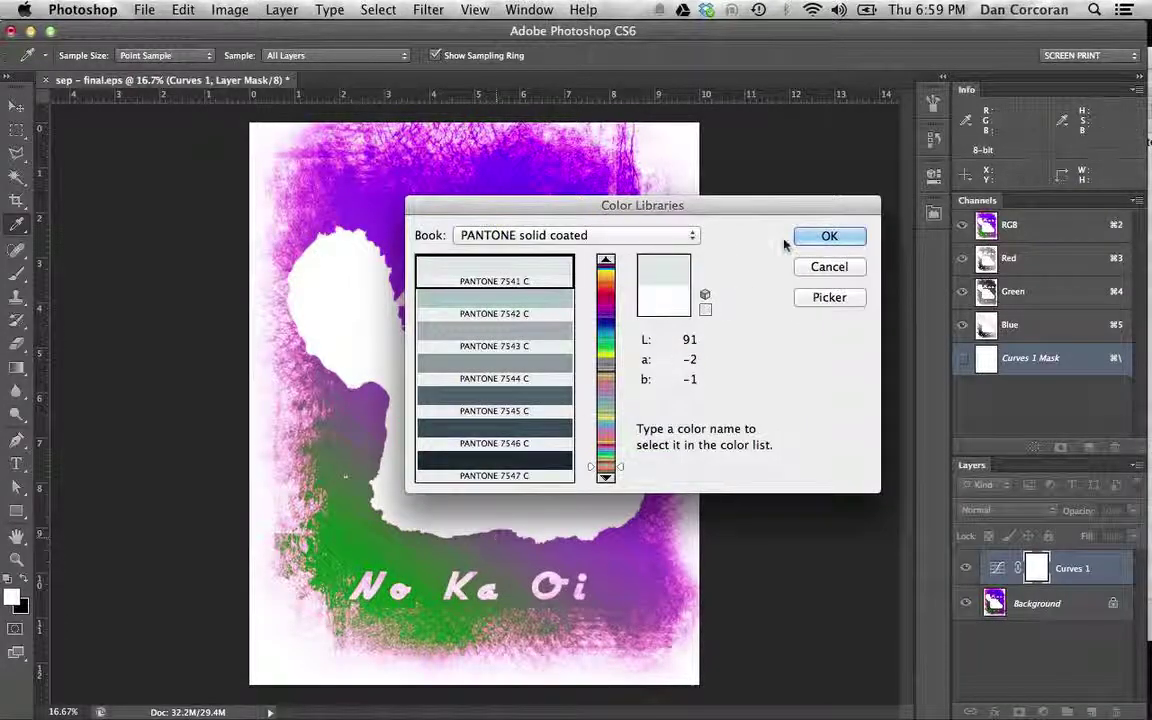
click(829, 266)
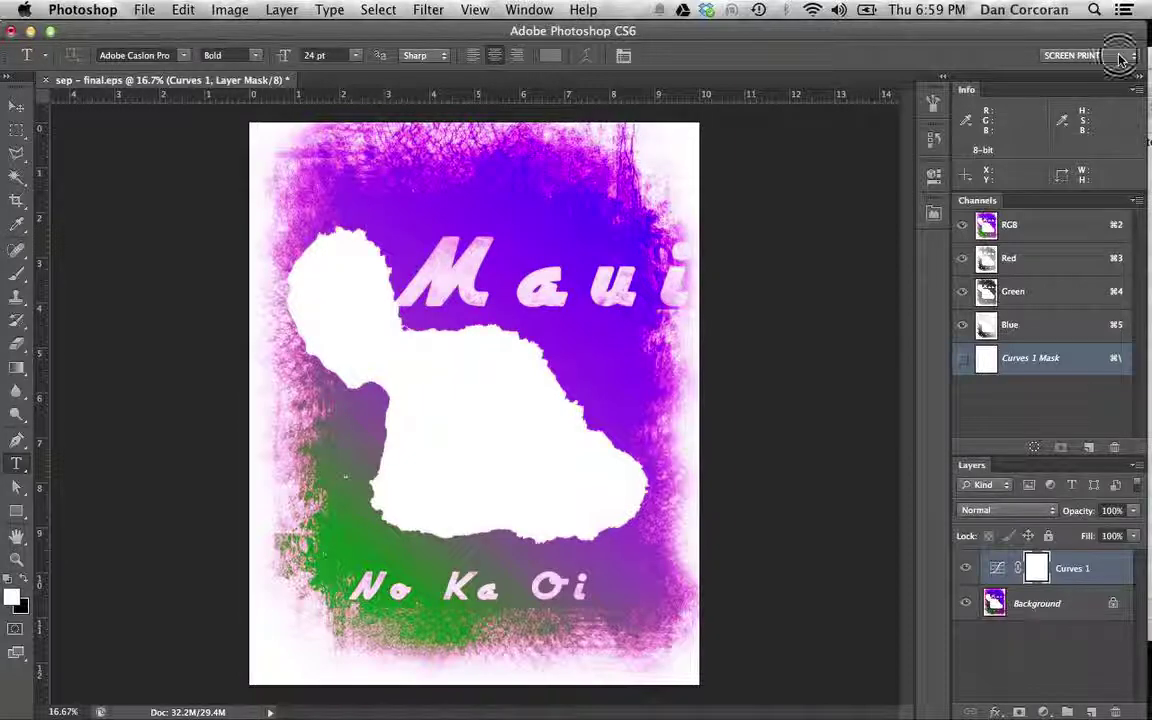
View the options for saving a new workspace and leave without saving one
click(1118, 56)
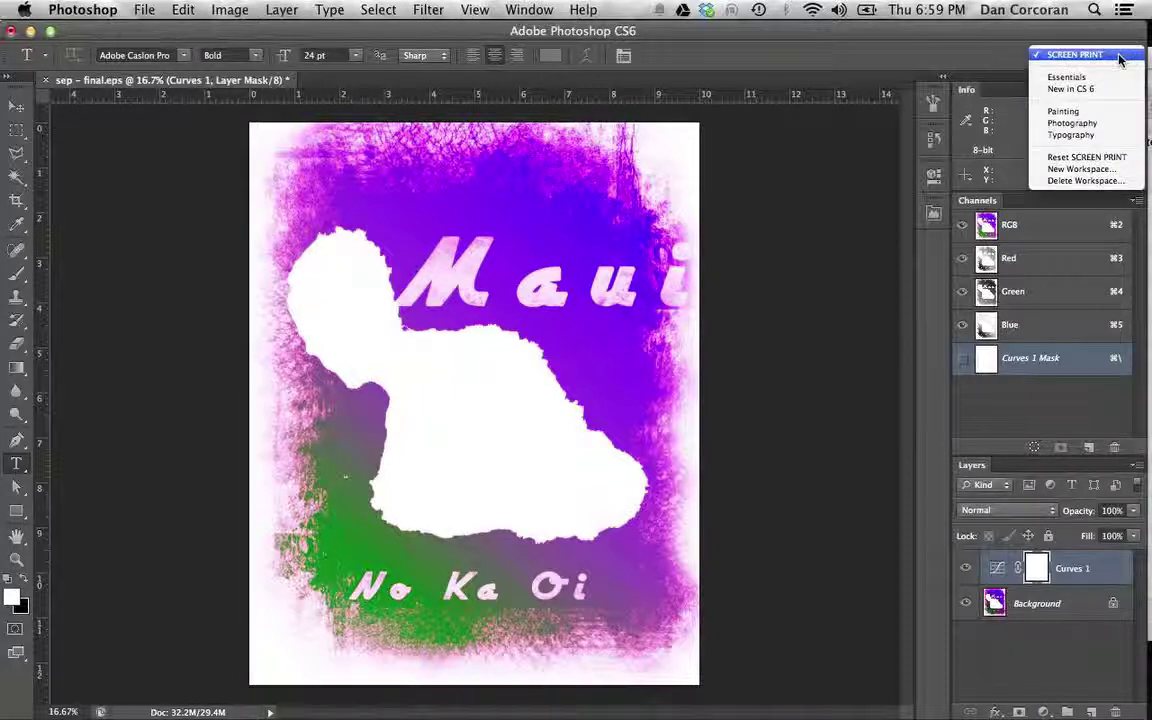
click(1095, 170)
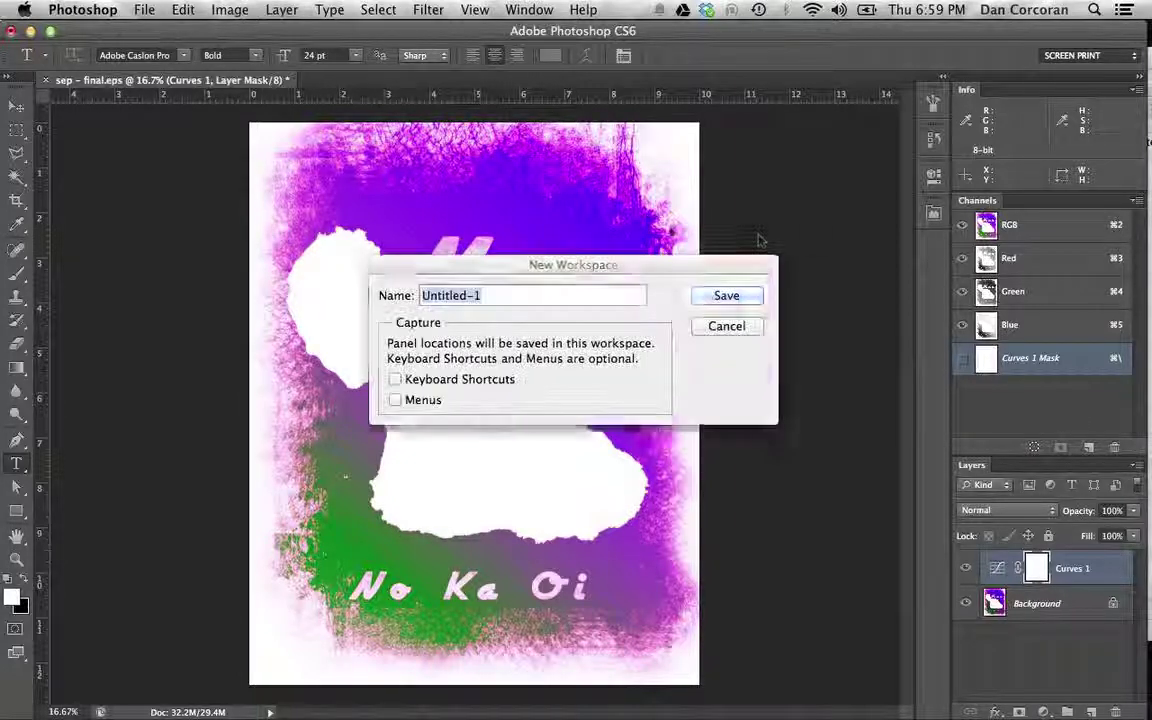
click(738, 326)
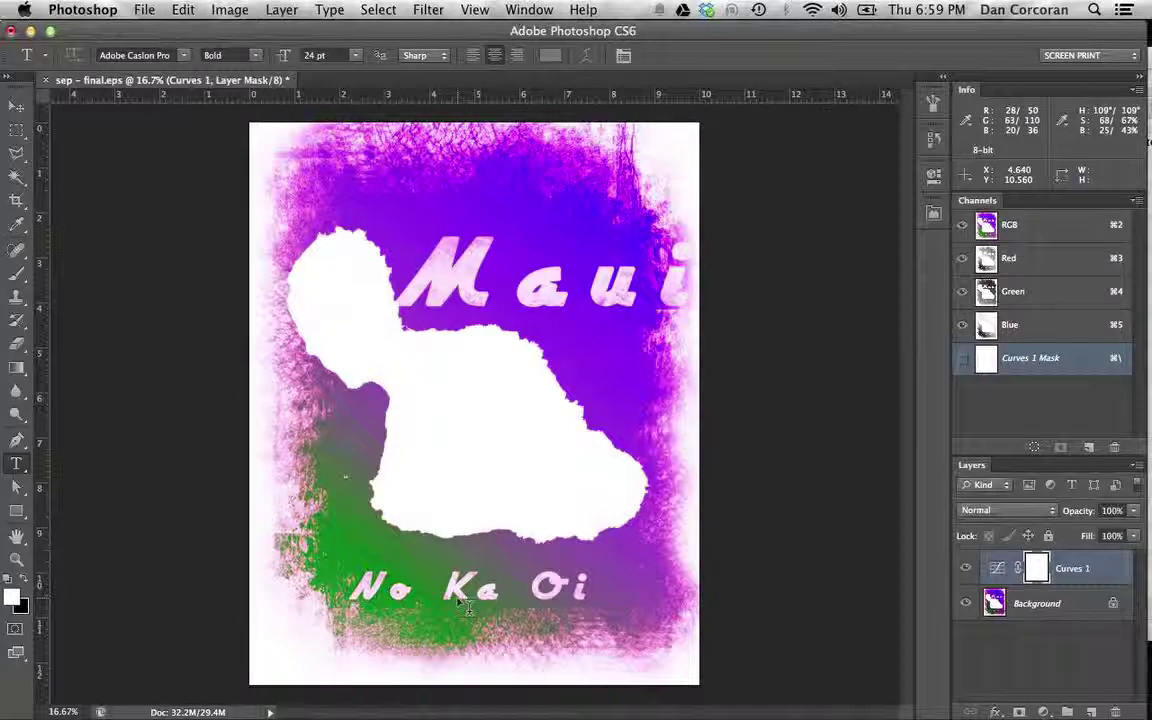
Switch to Illustrator and open the recent file unist_logo.ai, continuing past the color profile warning
key(super+Tab)
click(446, 400)
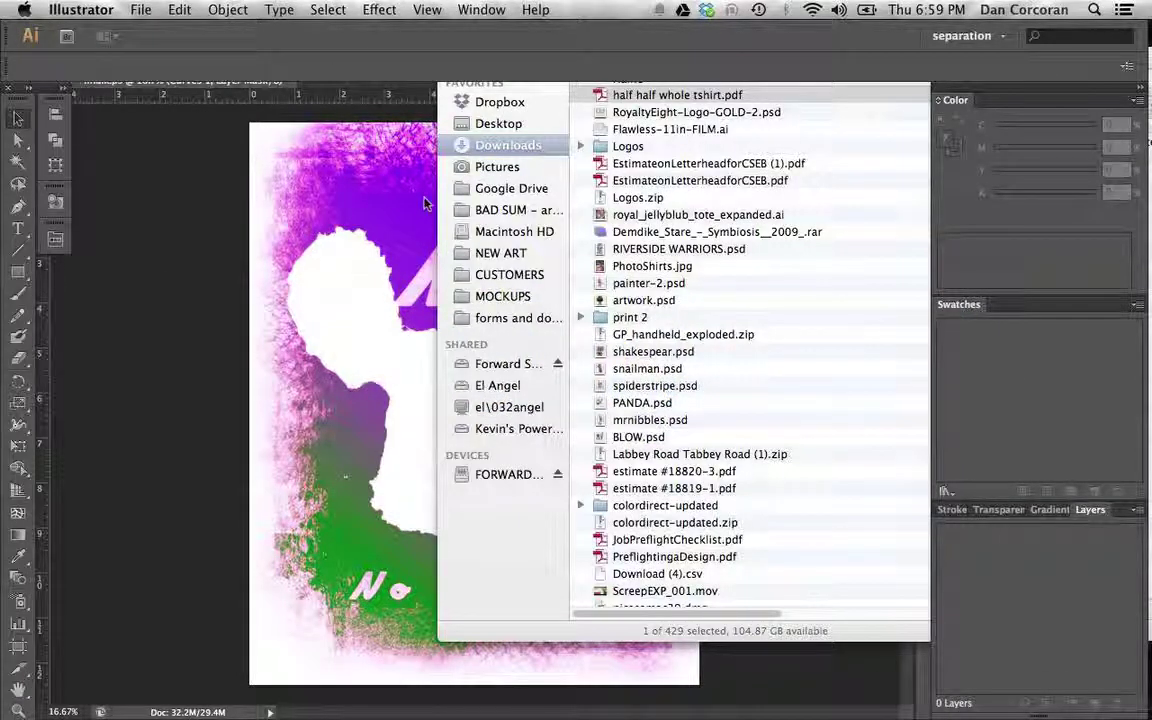
click(80, 9)
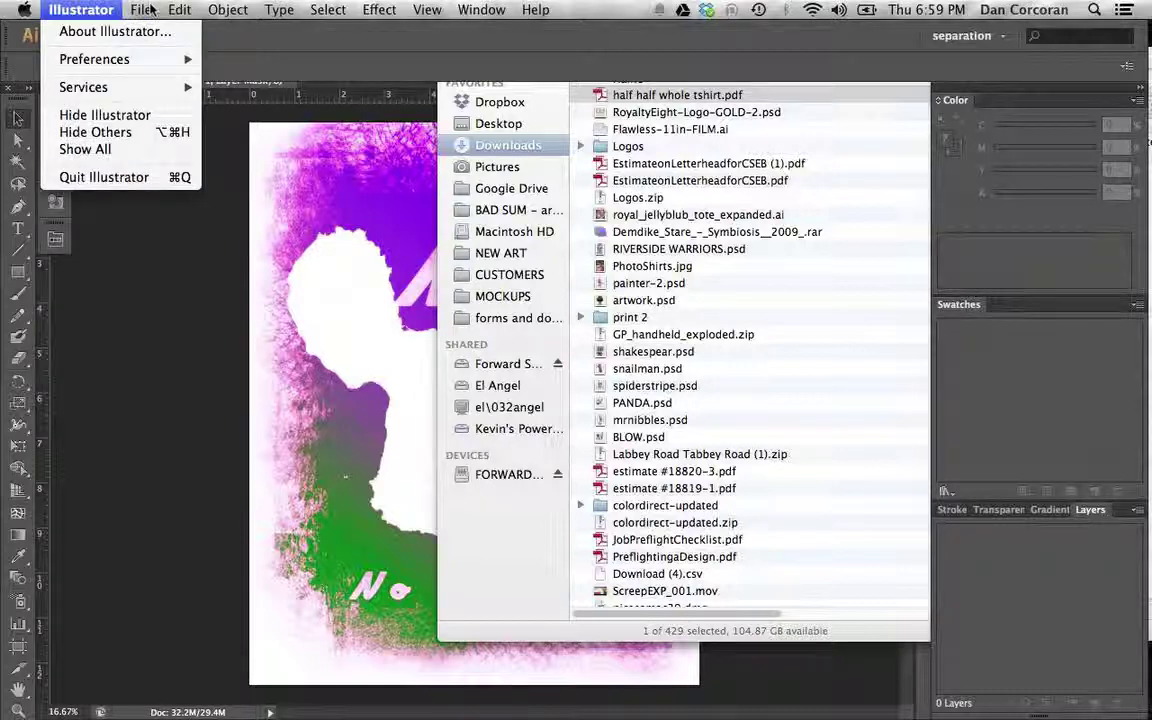
mouse_move(141, 9)
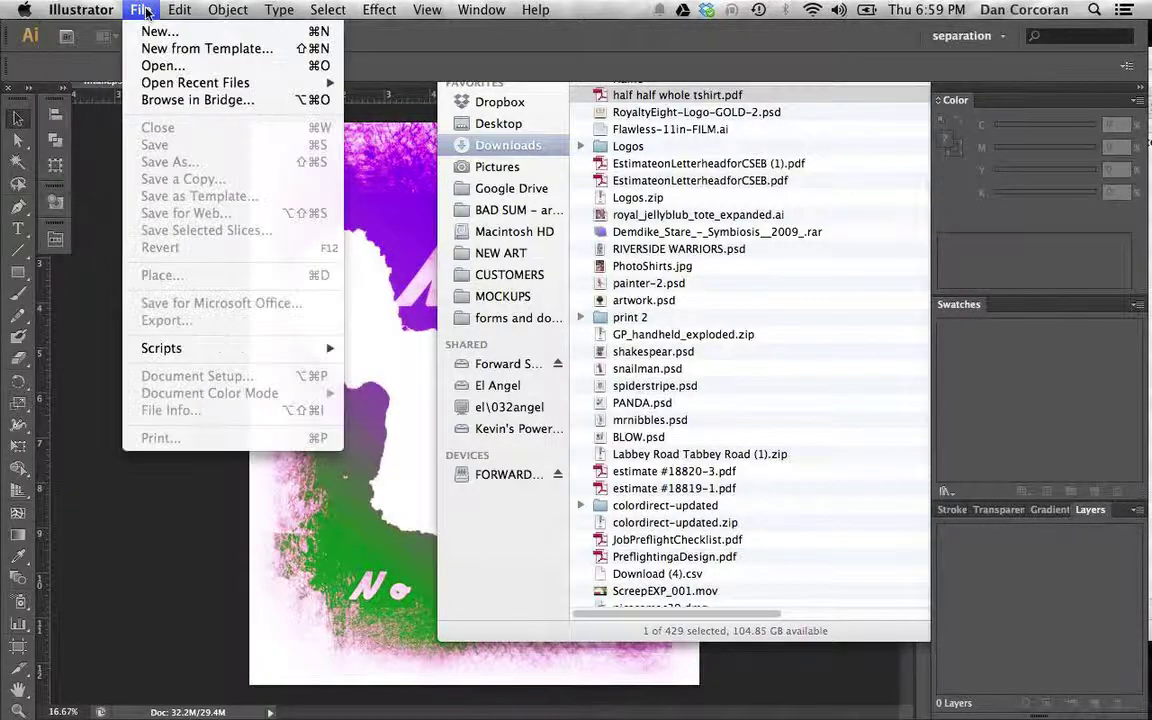
mouse_move(200, 82)
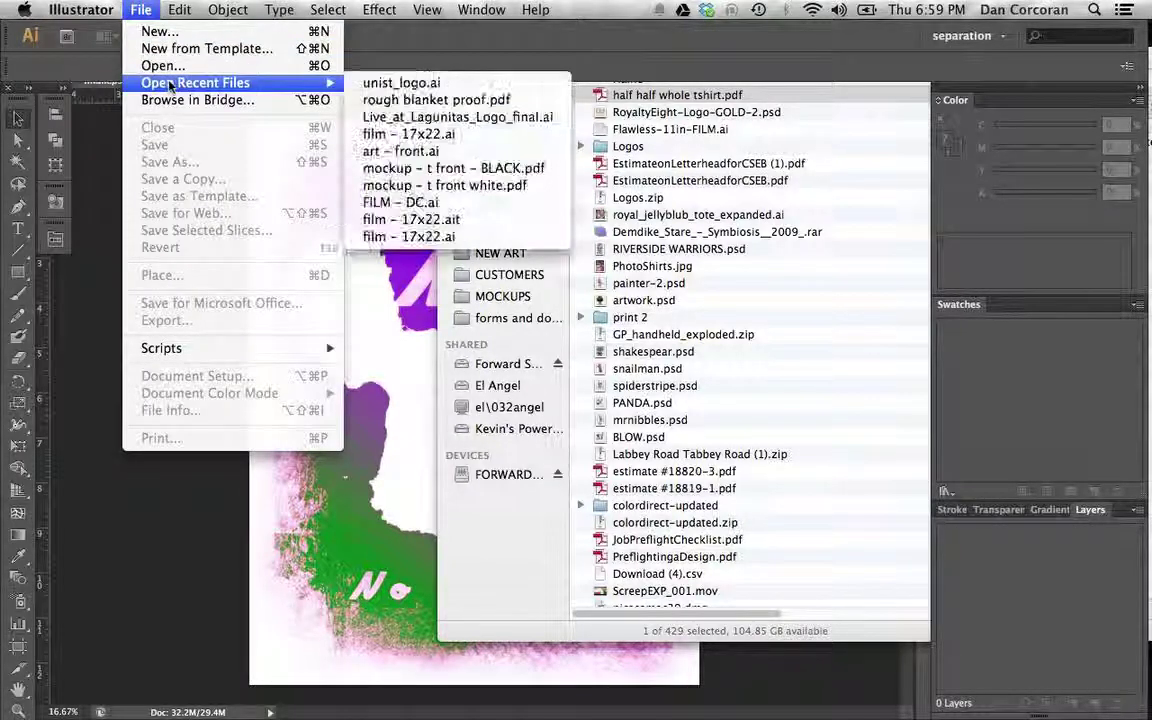
click(403, 83)
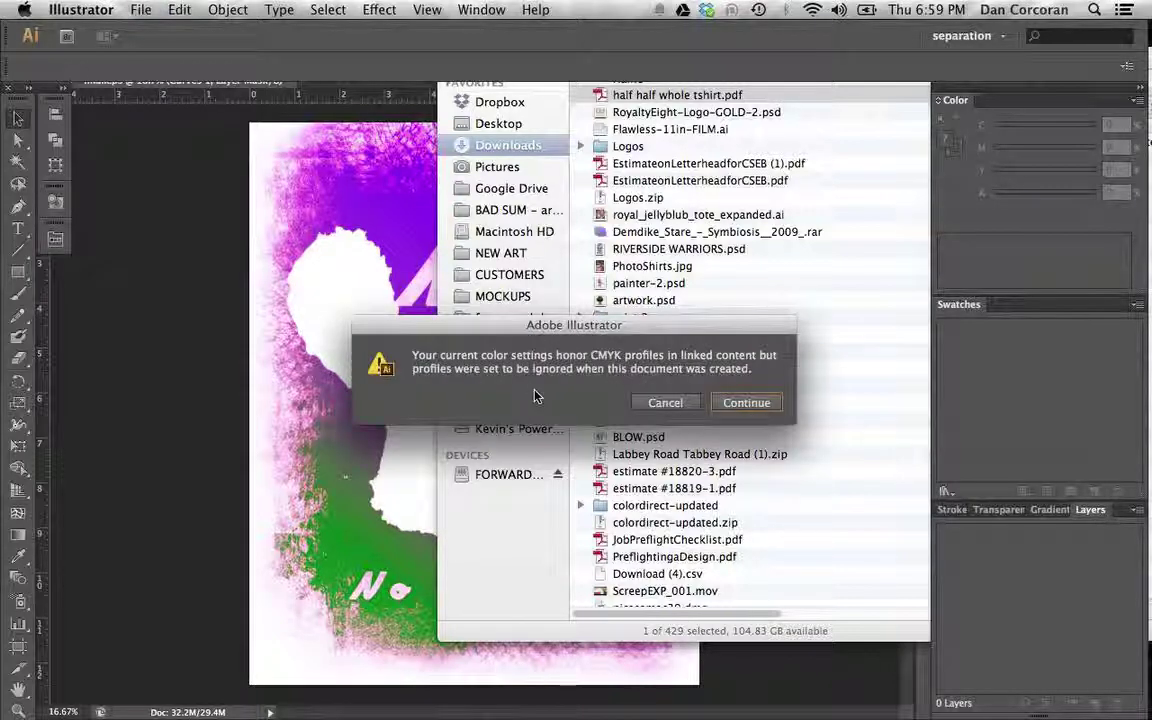
click(746, 402)
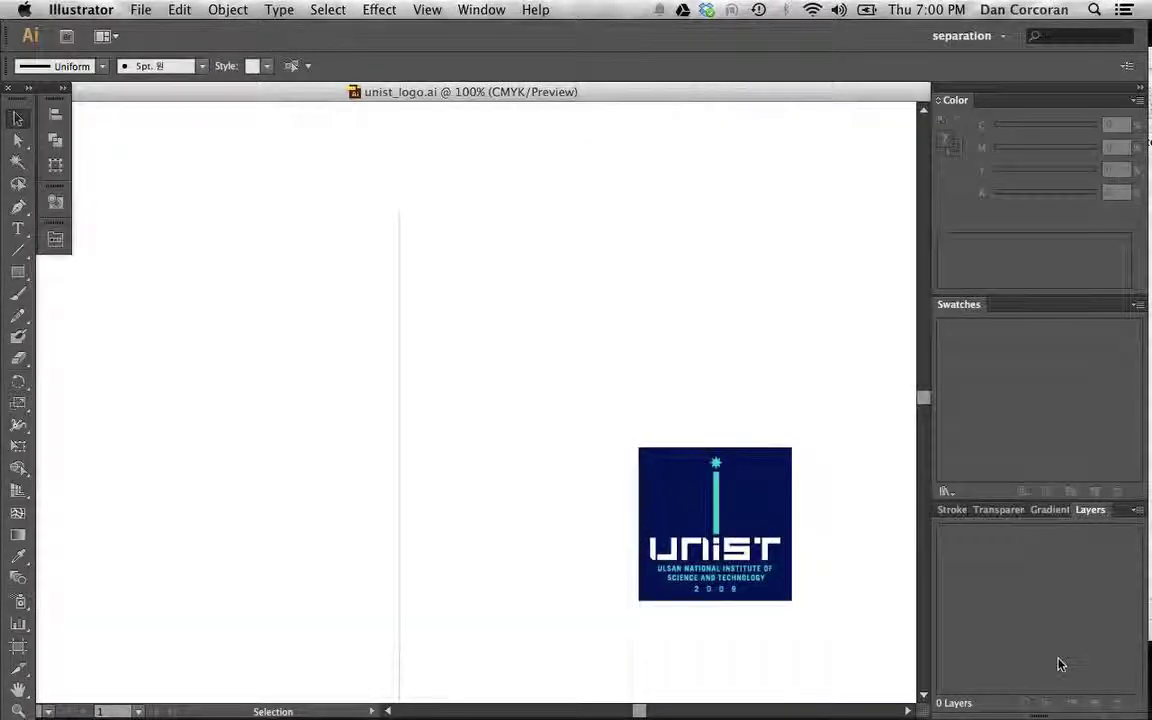
Look through the logo document's swatch list and set the Swatches panel to Small Thumbnail View
drag(866, 560, 725, 458)
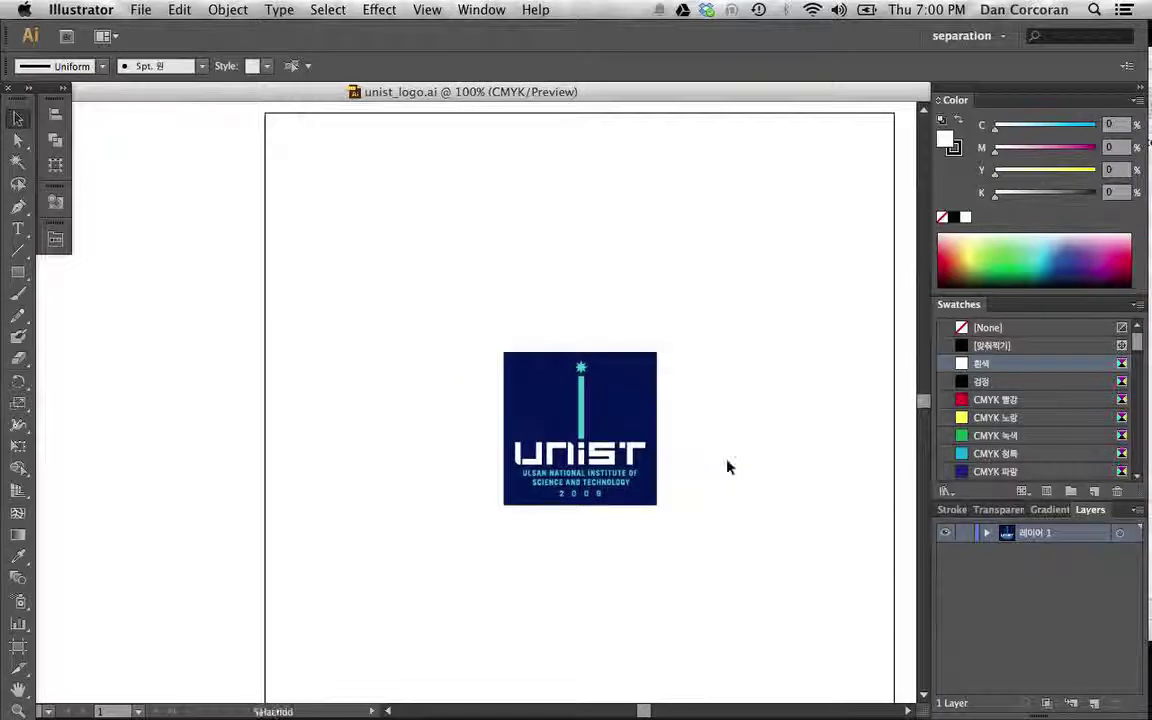
key(super+equal)
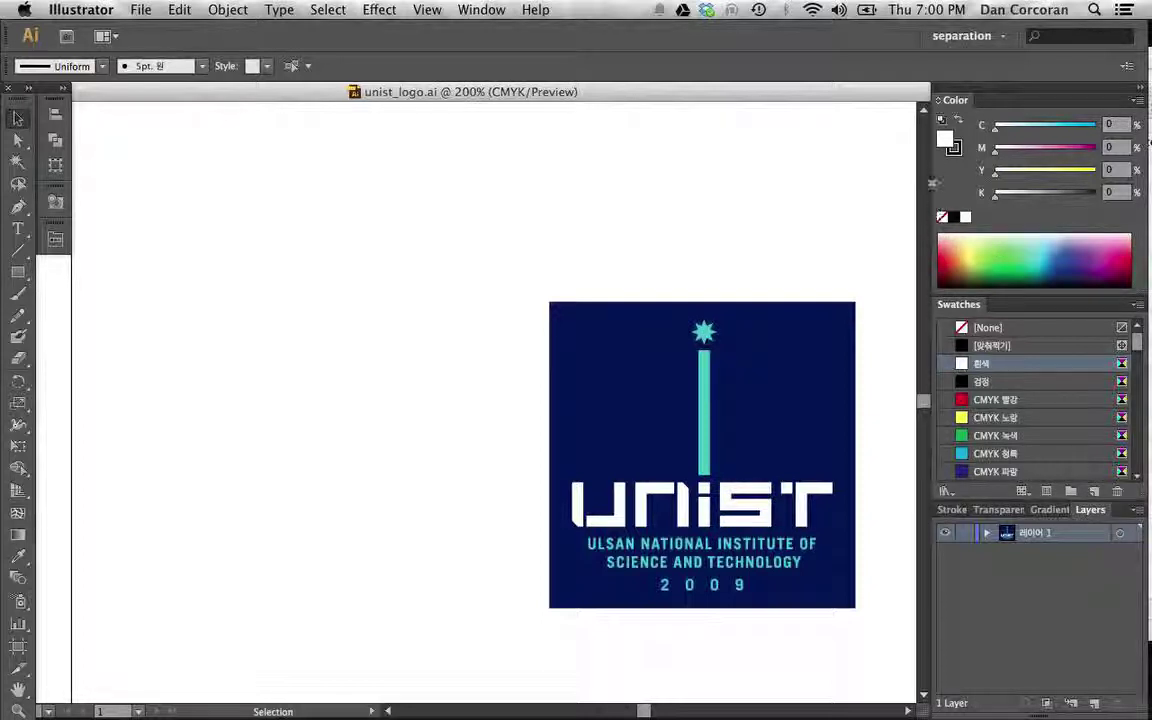
key(a)
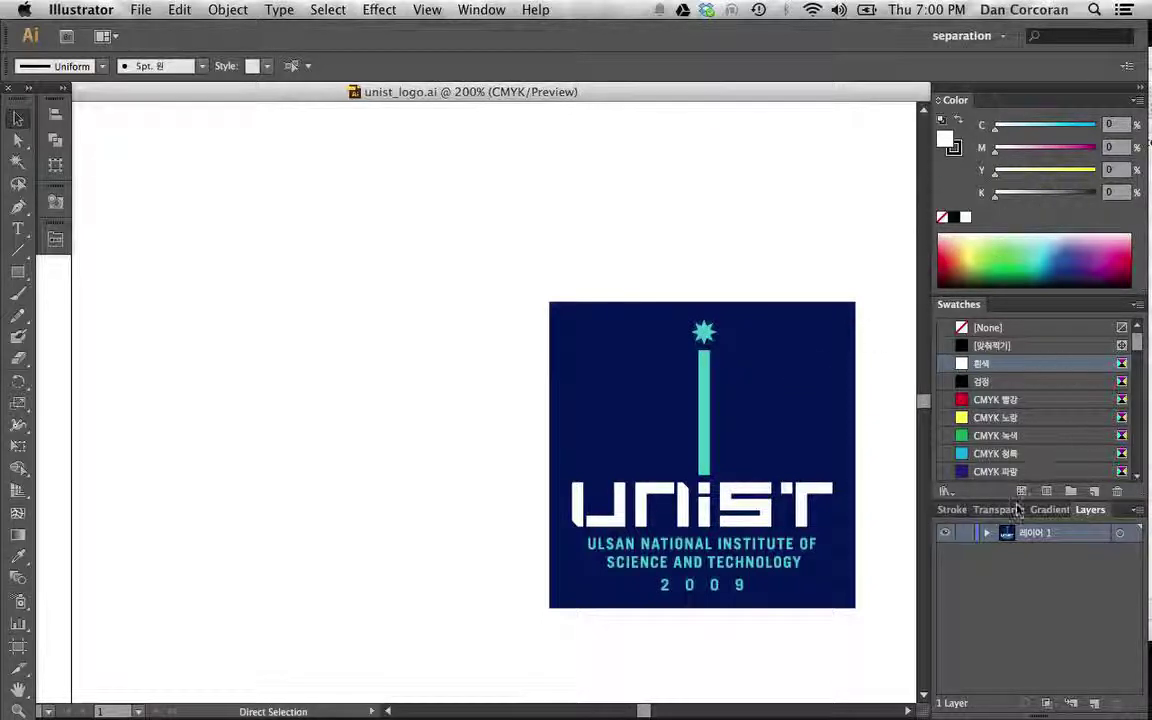
key(v)
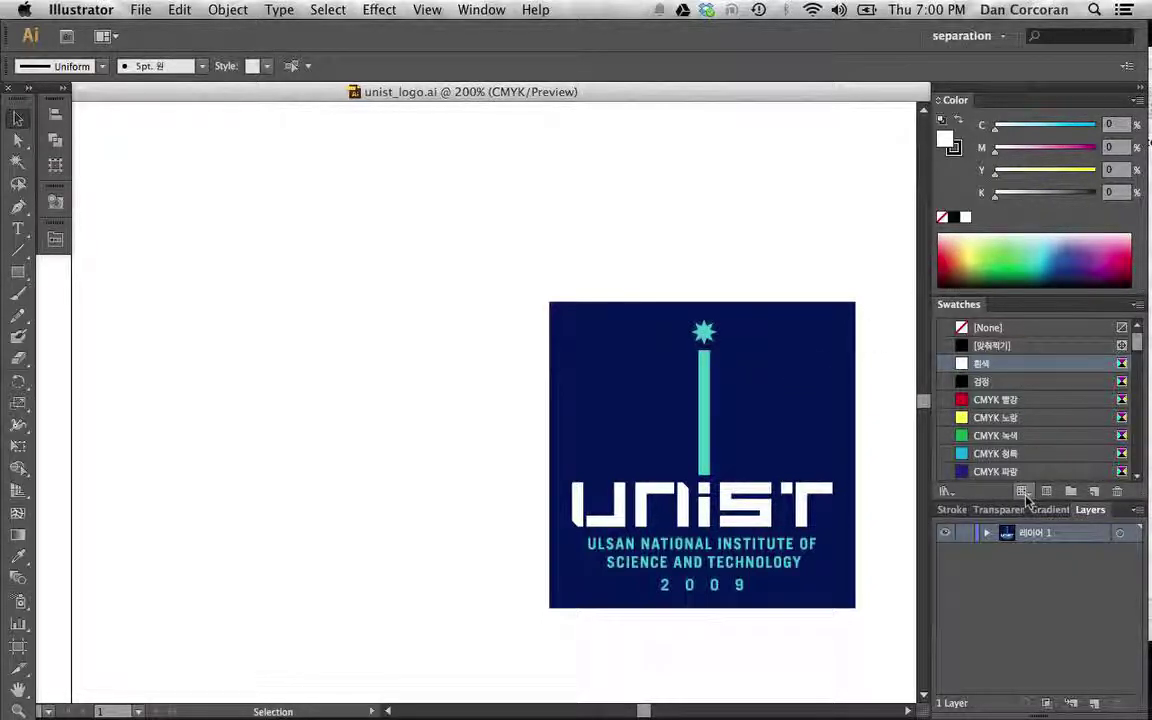
scroll(1037, 465, down, 5)
scroll(1037, 465, up, 5)
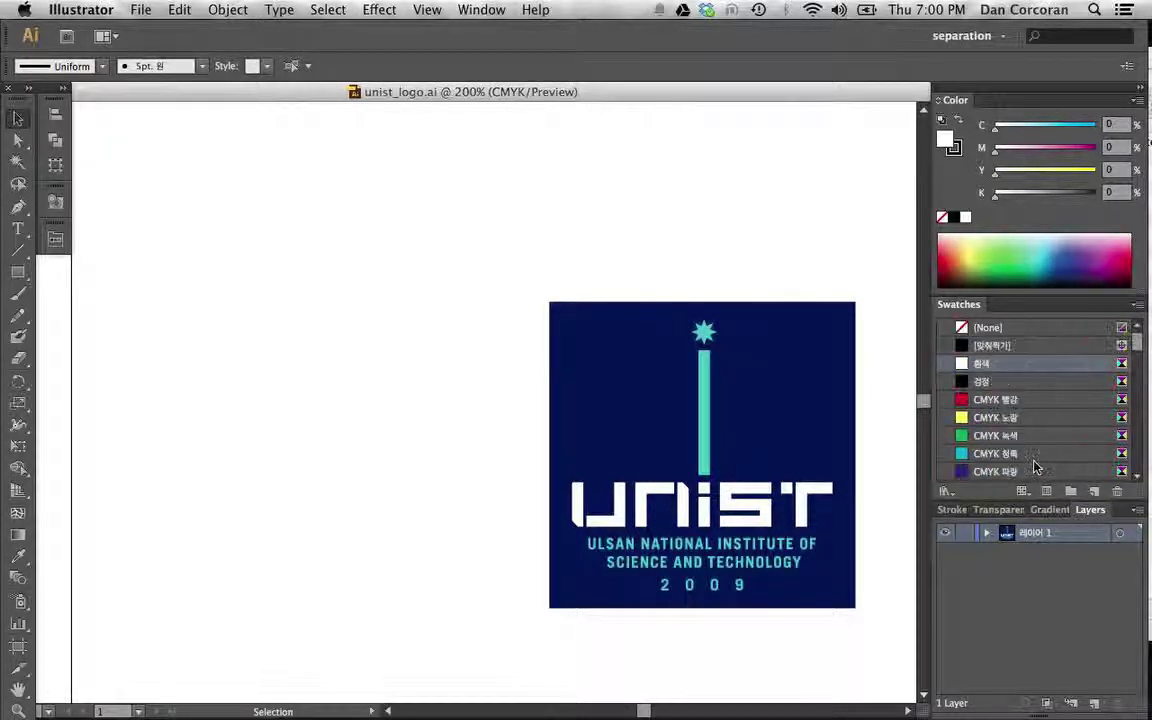
scroll(1037, 465, down, 4)
scroll(1037, 465, up, 4)
click(1139, 306)
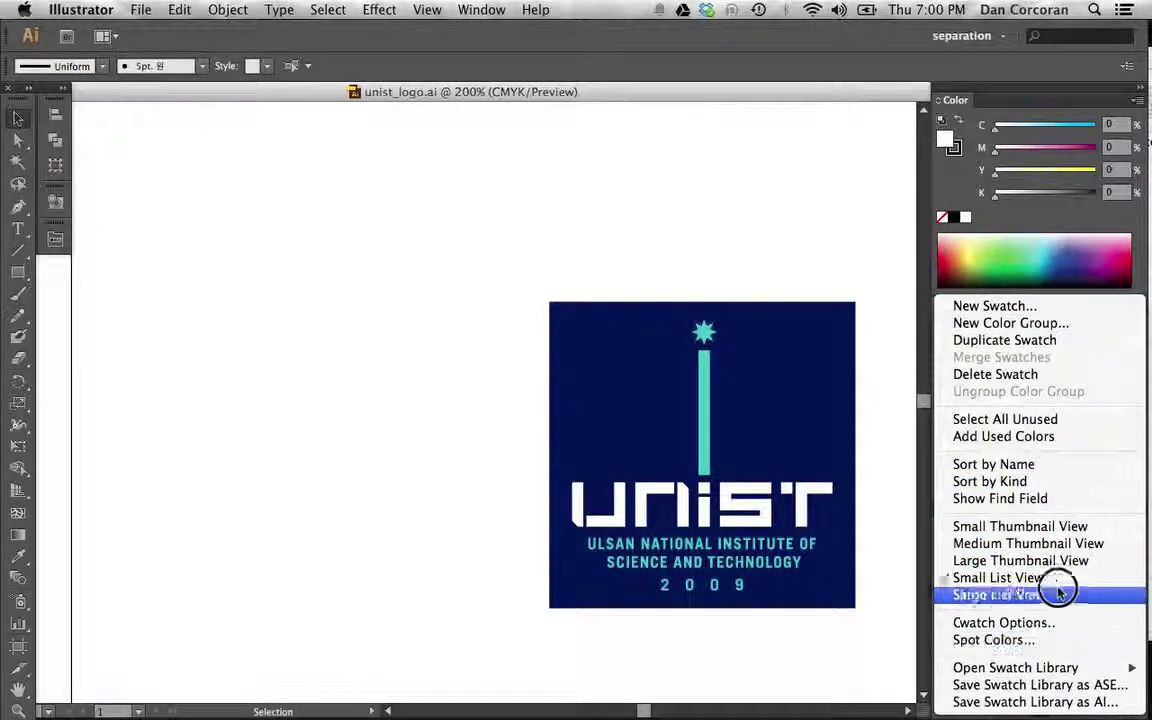
click(1055, 530)
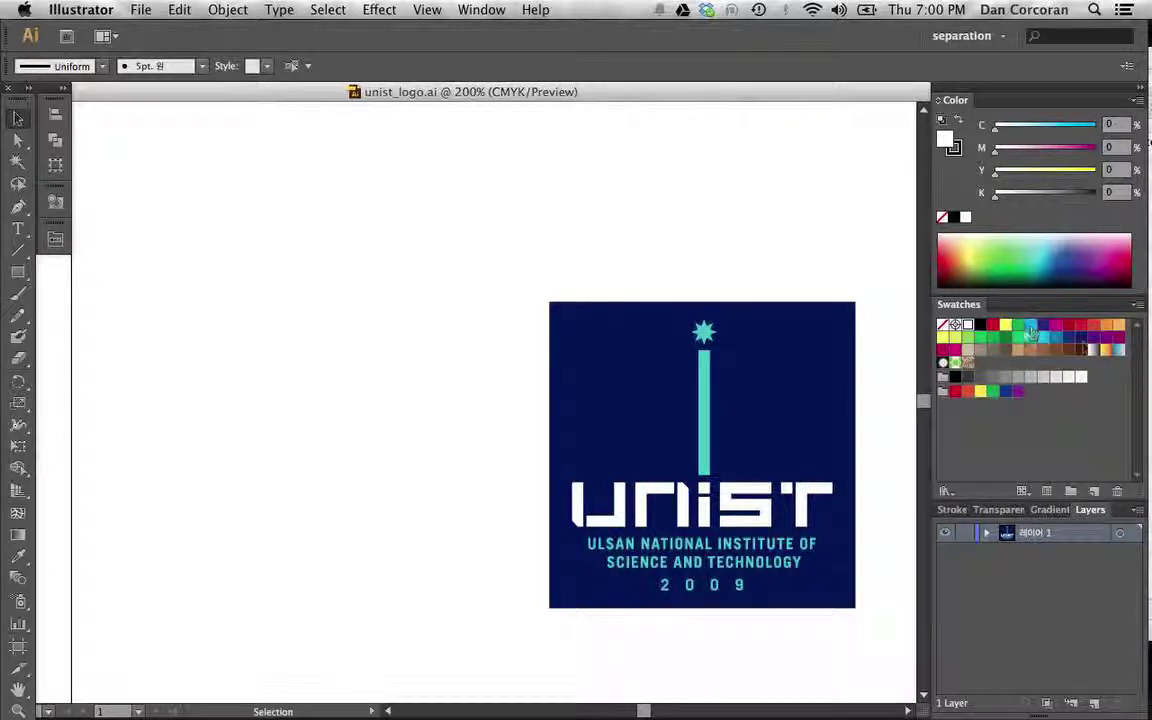
Set the Swatches panel to Small List View
click(1137, 304)
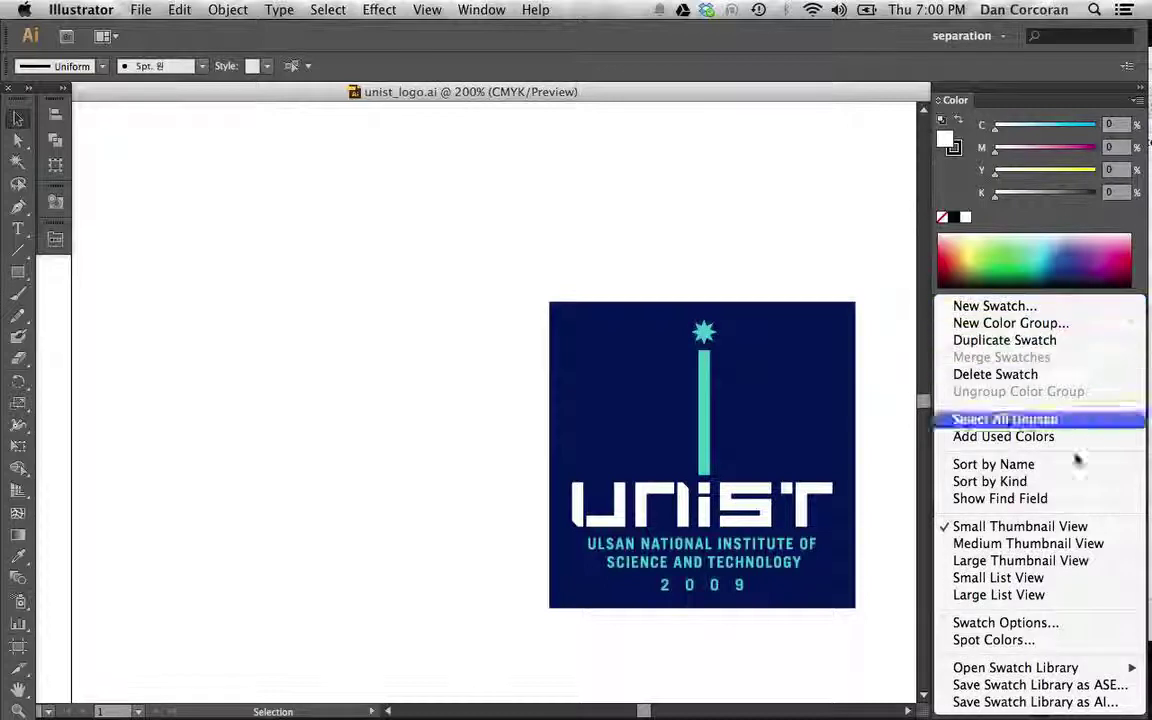
click(1035, 561)
click(1050, 577)
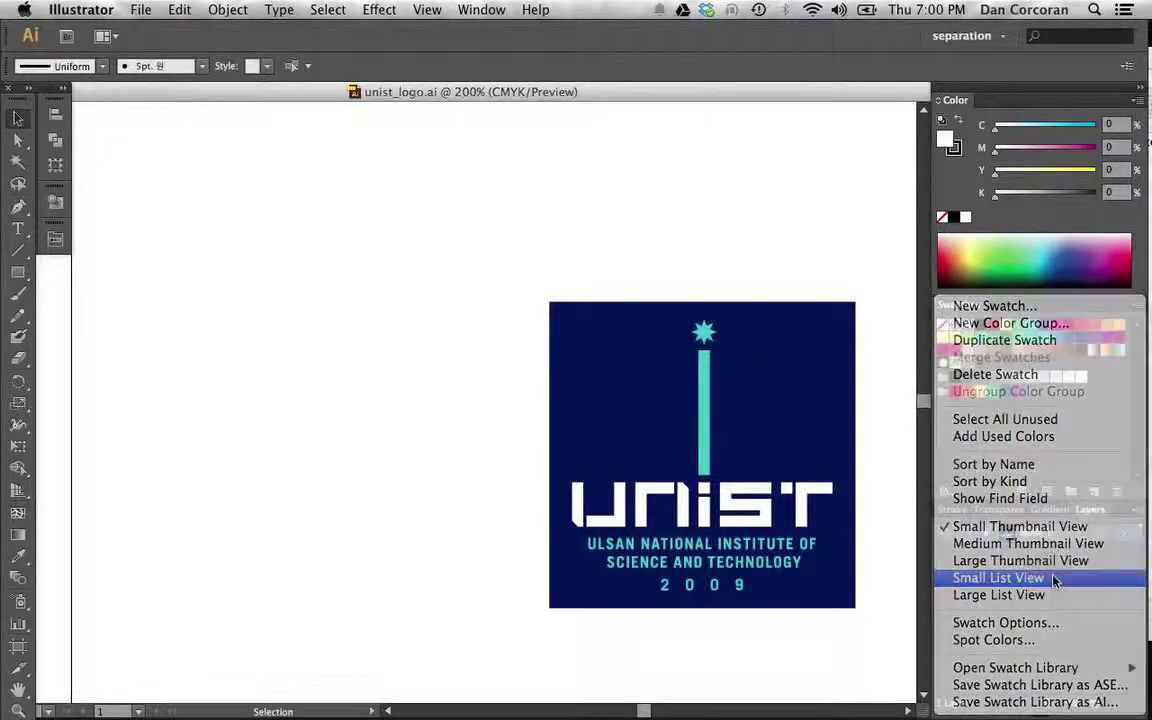
Change the brown swatch C=40 M=65 Y=90 K=35 from a process color to a Spot Color
scroll(1040, 430, down, 15)
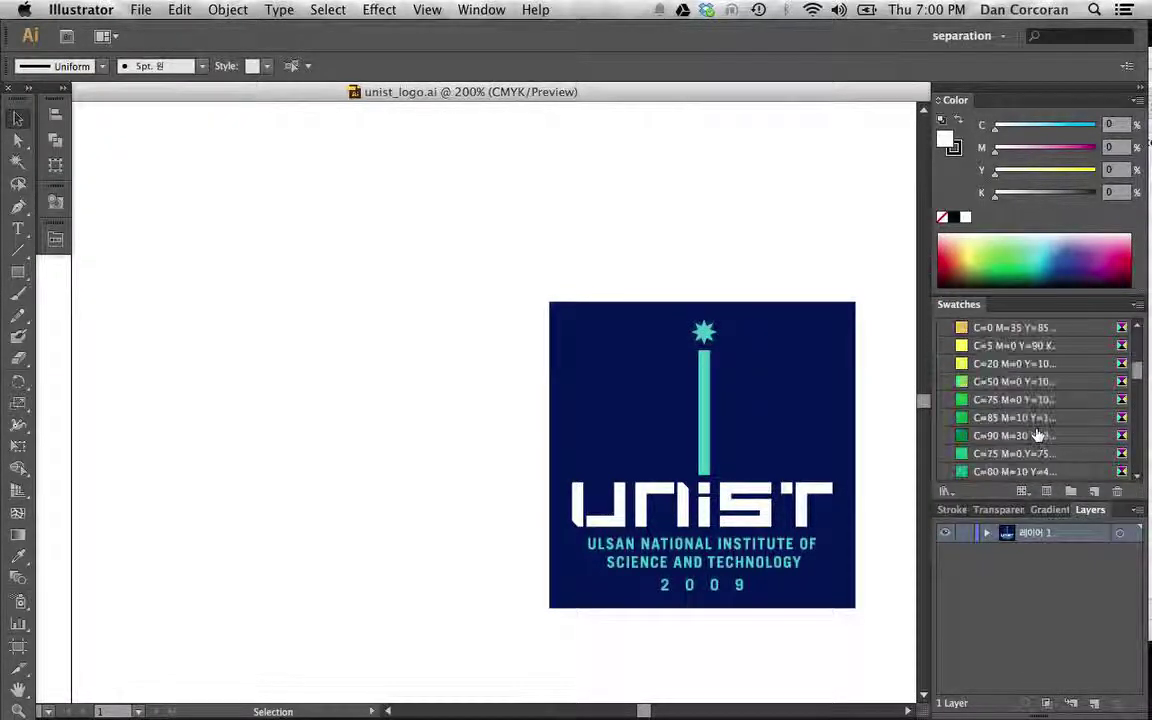
scroll(1040, 423, up, 3)
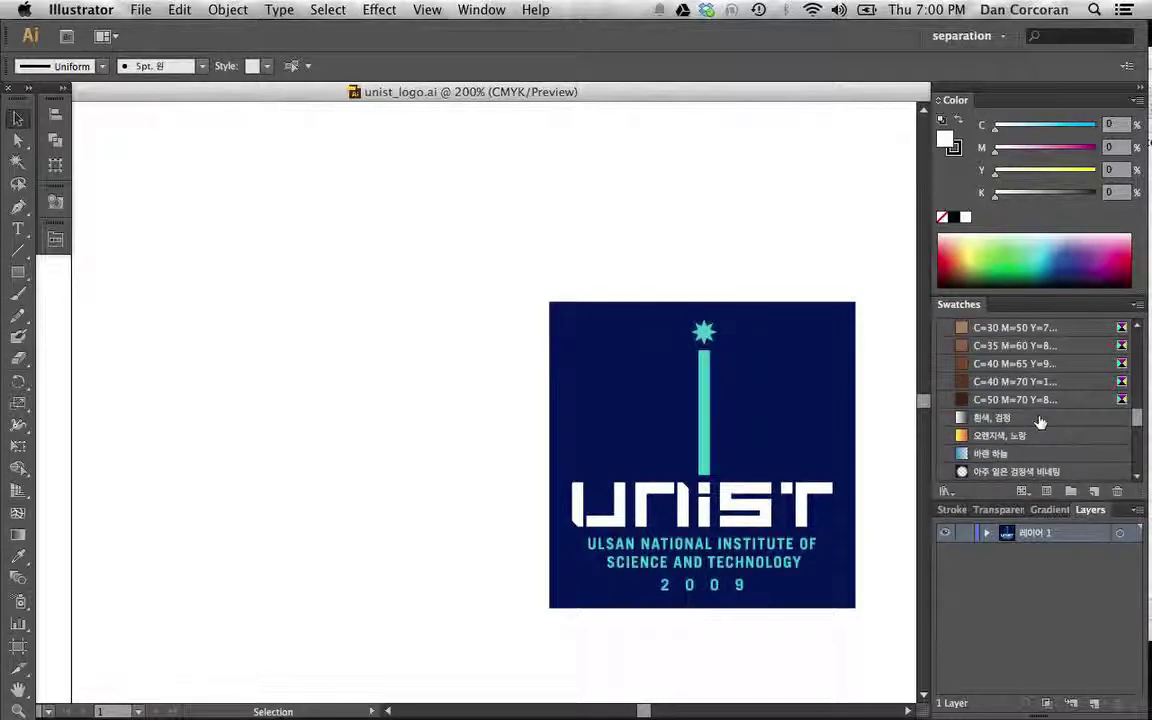
click(1007, 366)
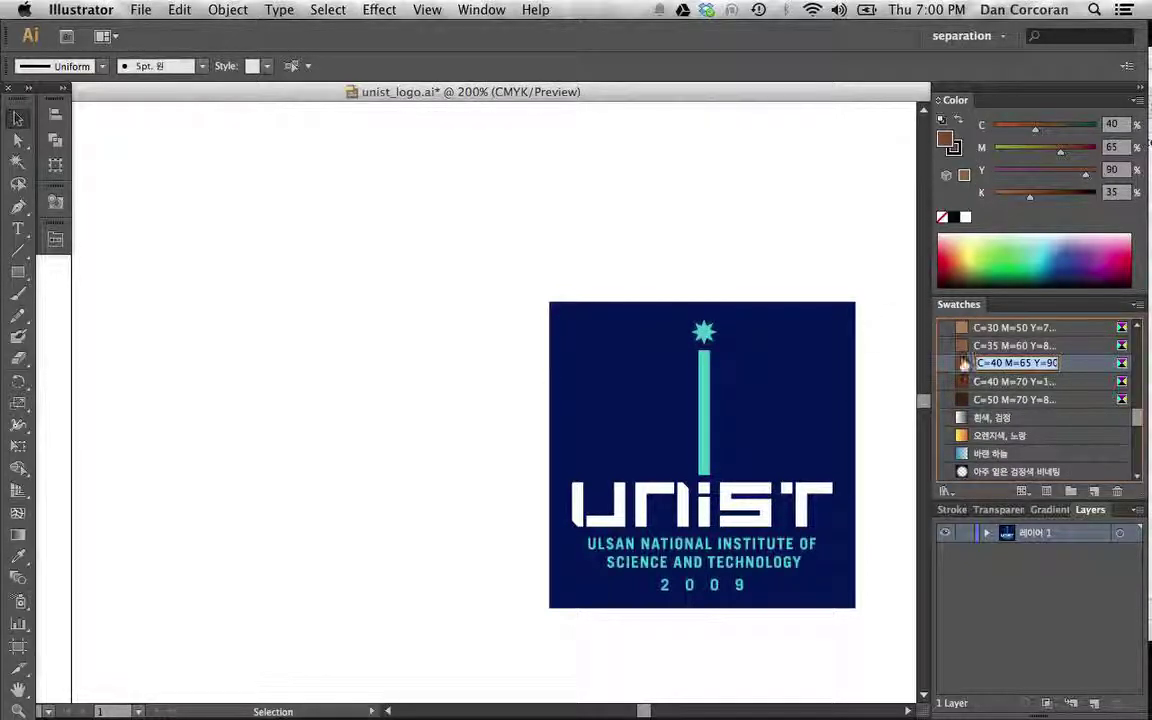
double_click(960, 366)
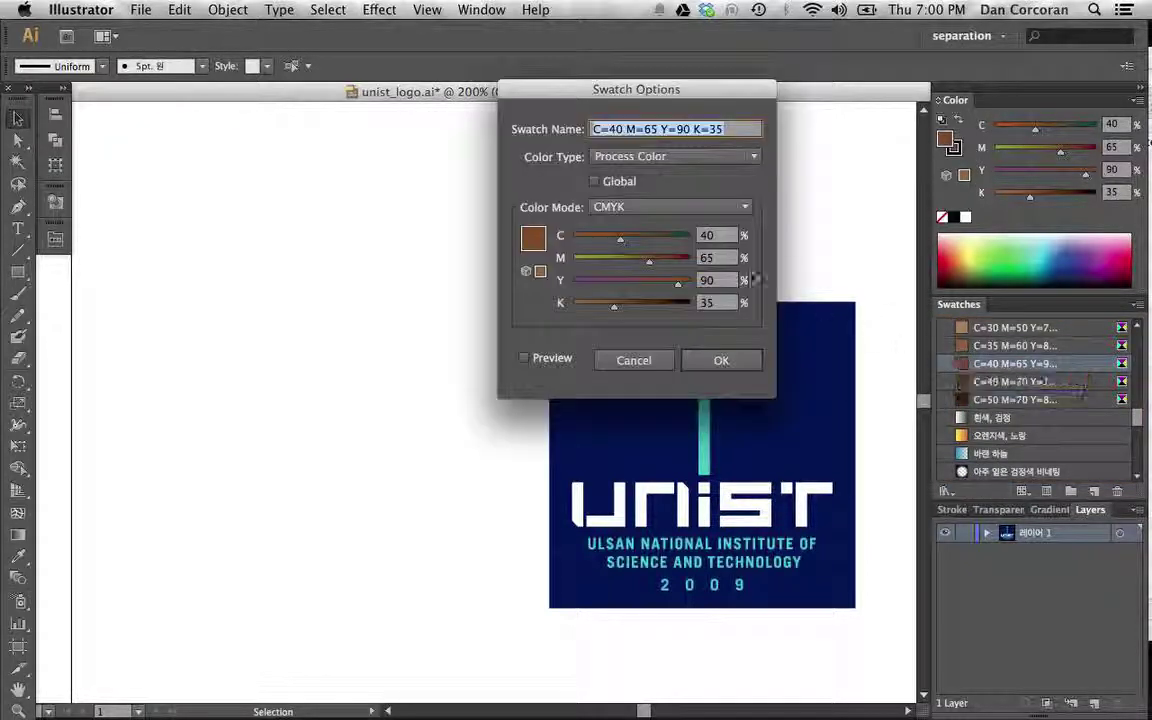
click(656, 157)
click(636, 195)
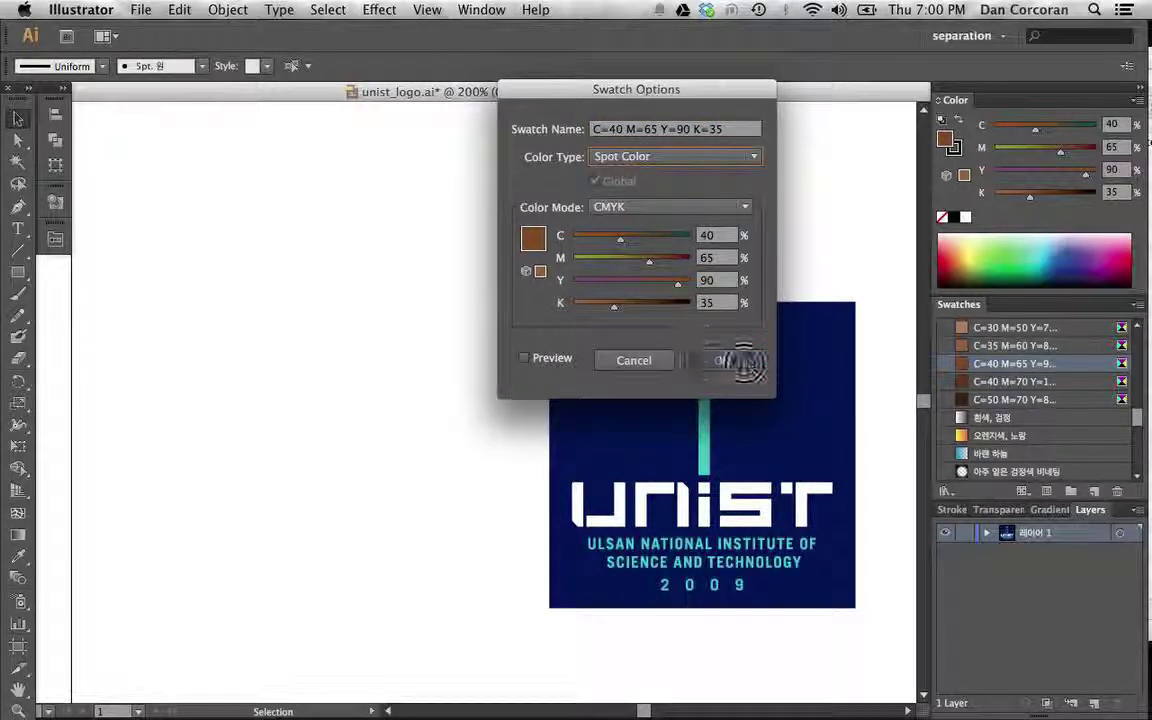
click(735, 360)
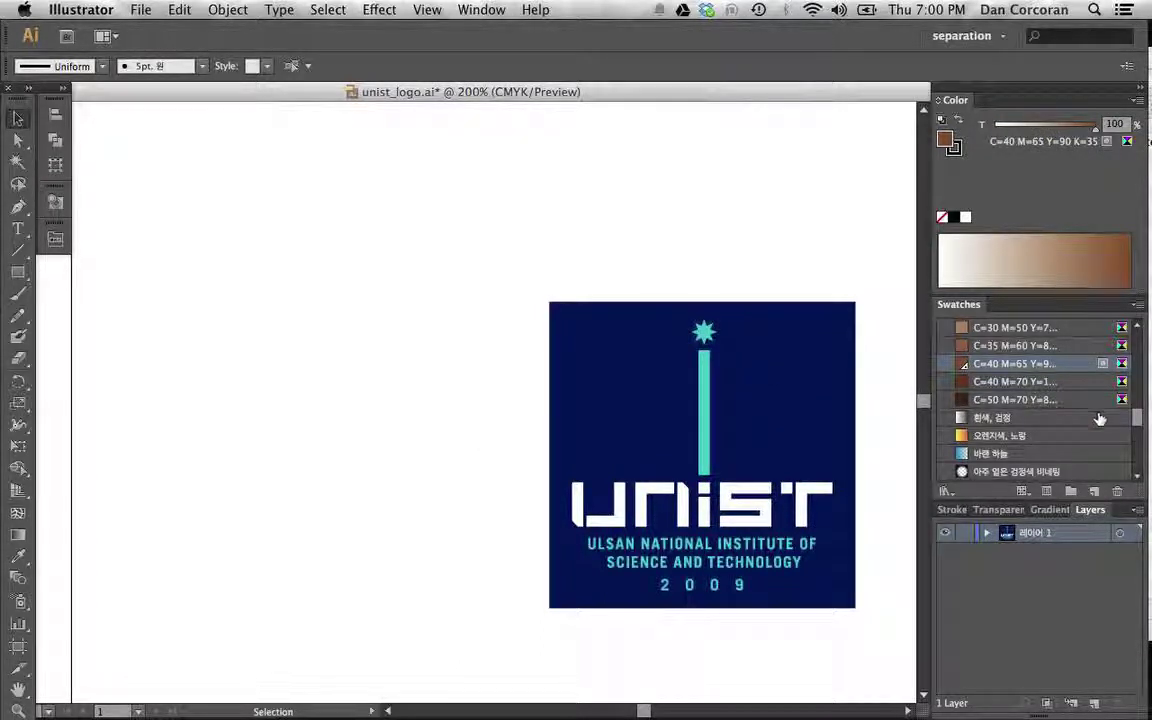
Look through the swatch list, try Large List View, and return the Swatches panel to Small List View
scroll(1100, 358, up, 10)
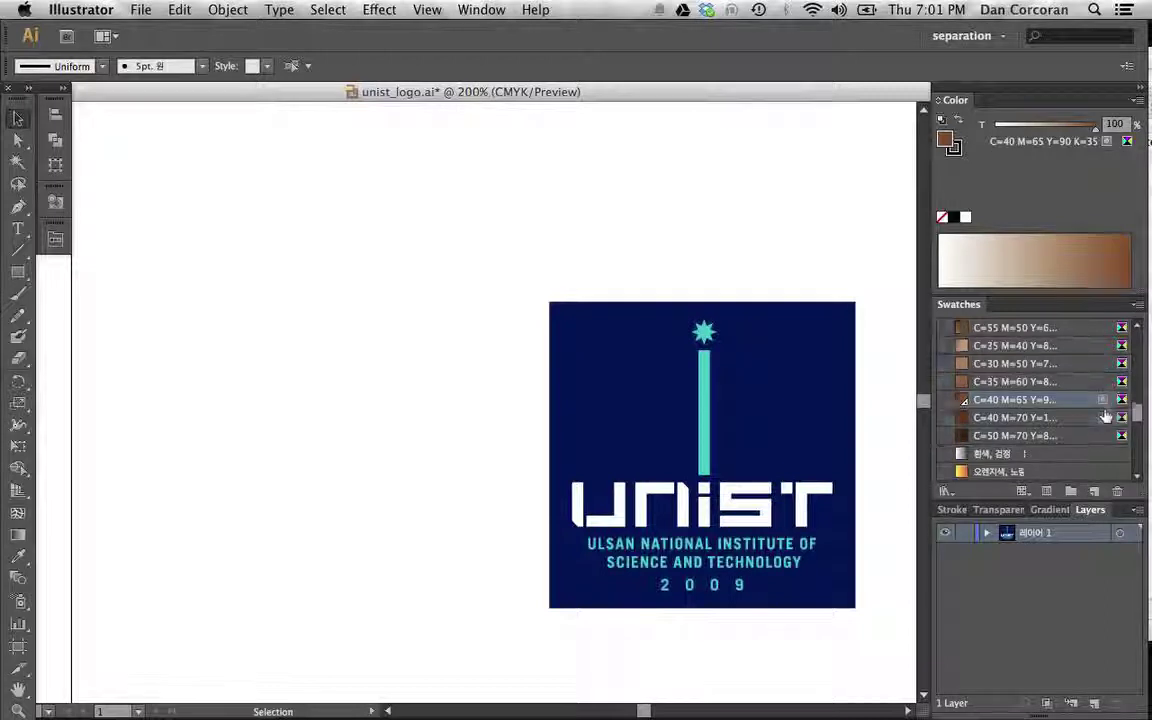
scroll(1105, 416, down, 10)
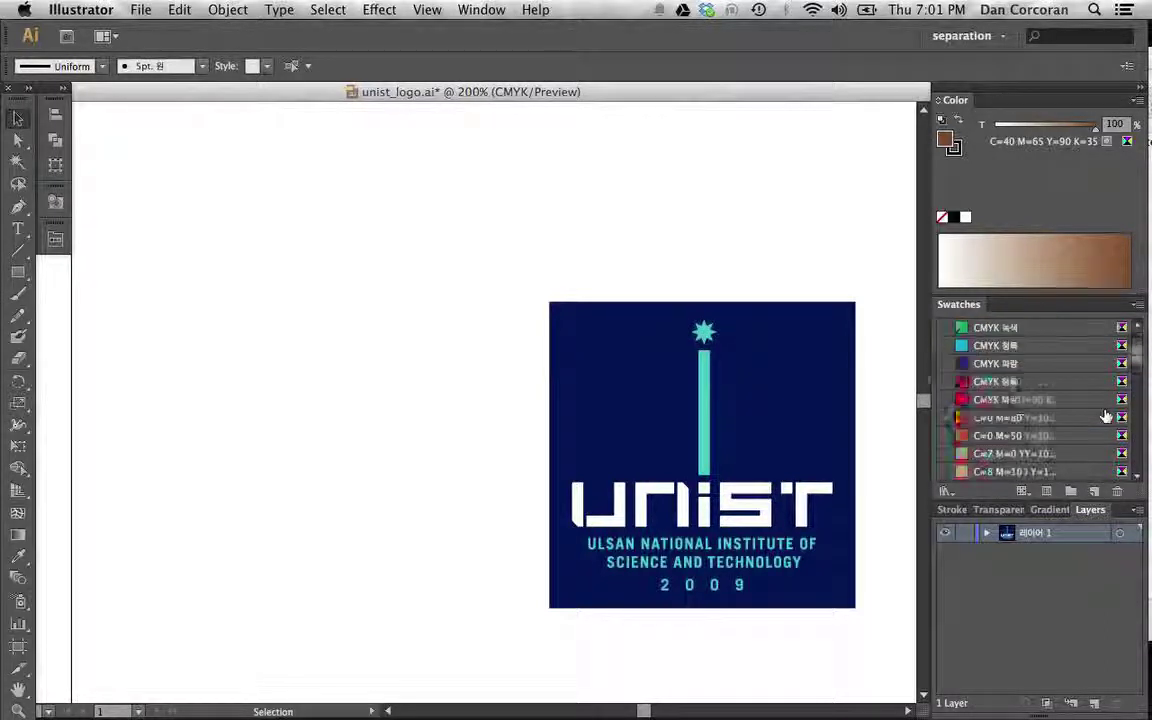
scroll(1105, 440, down, 5)
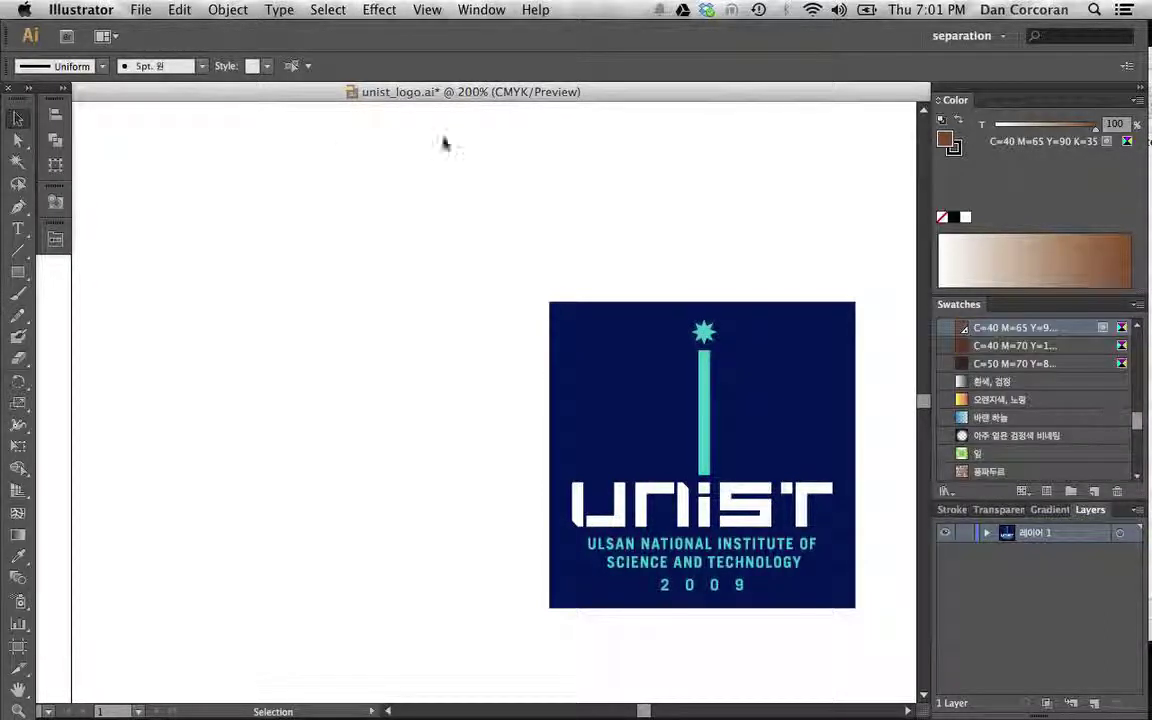
scroll(1106, 457, down, 3)
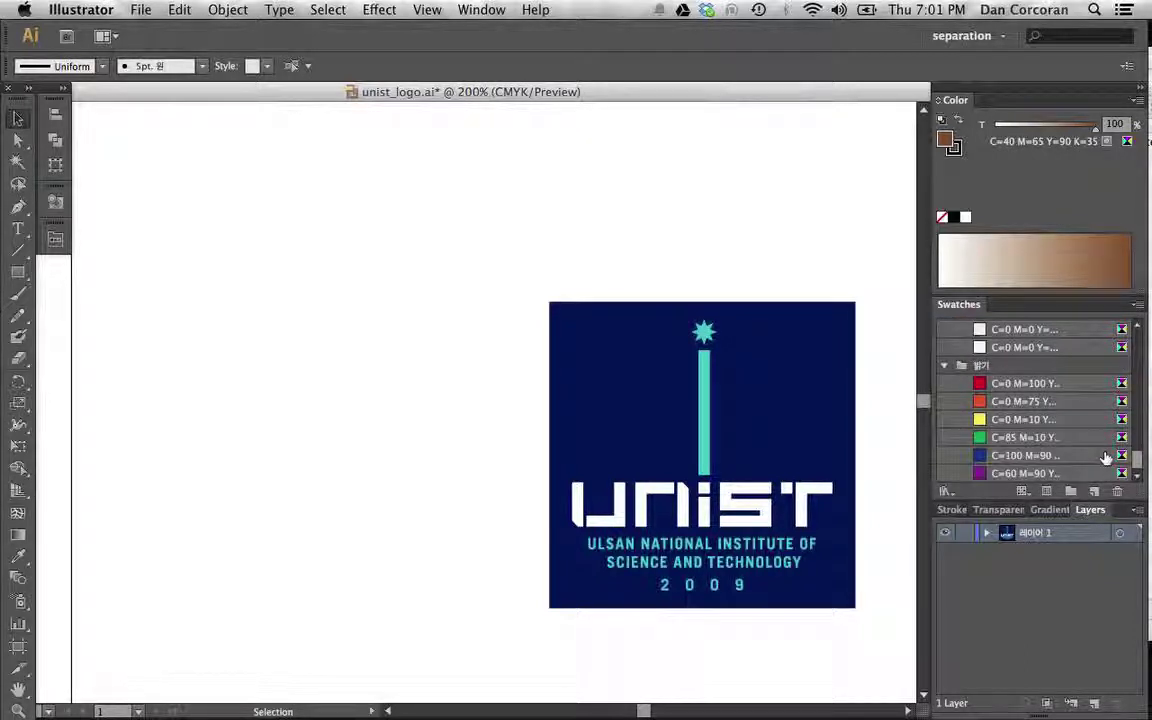
scroll(1106, 460, down, 8)
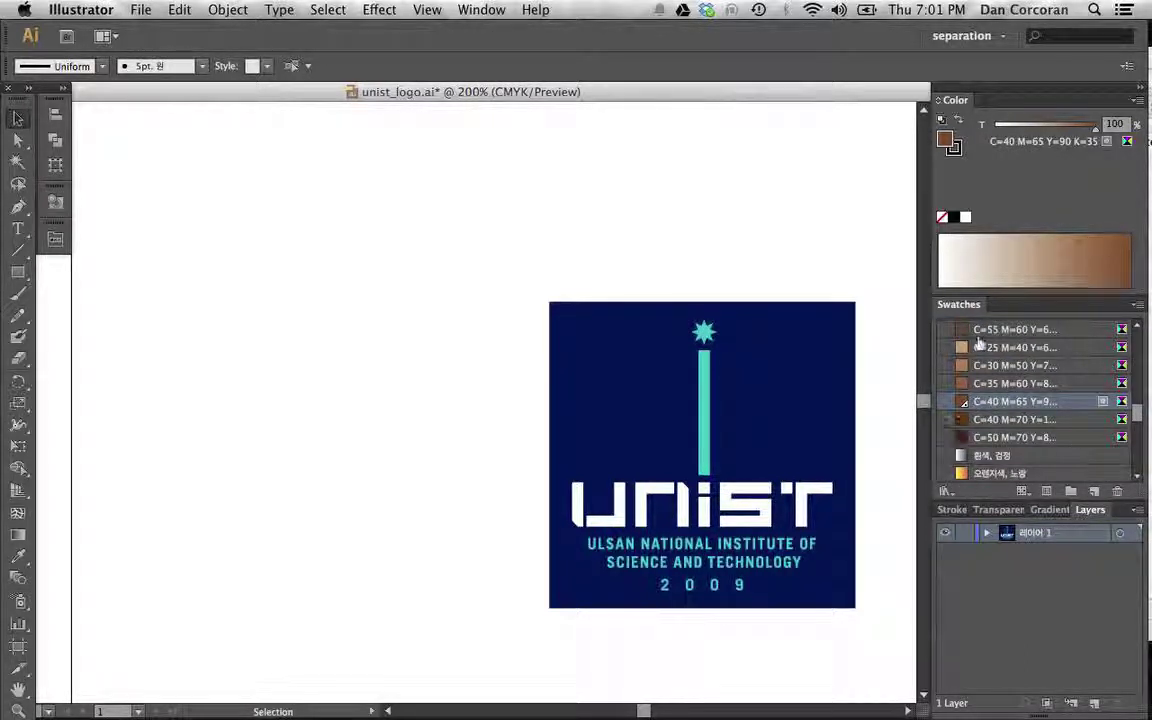
click(1137, 304)
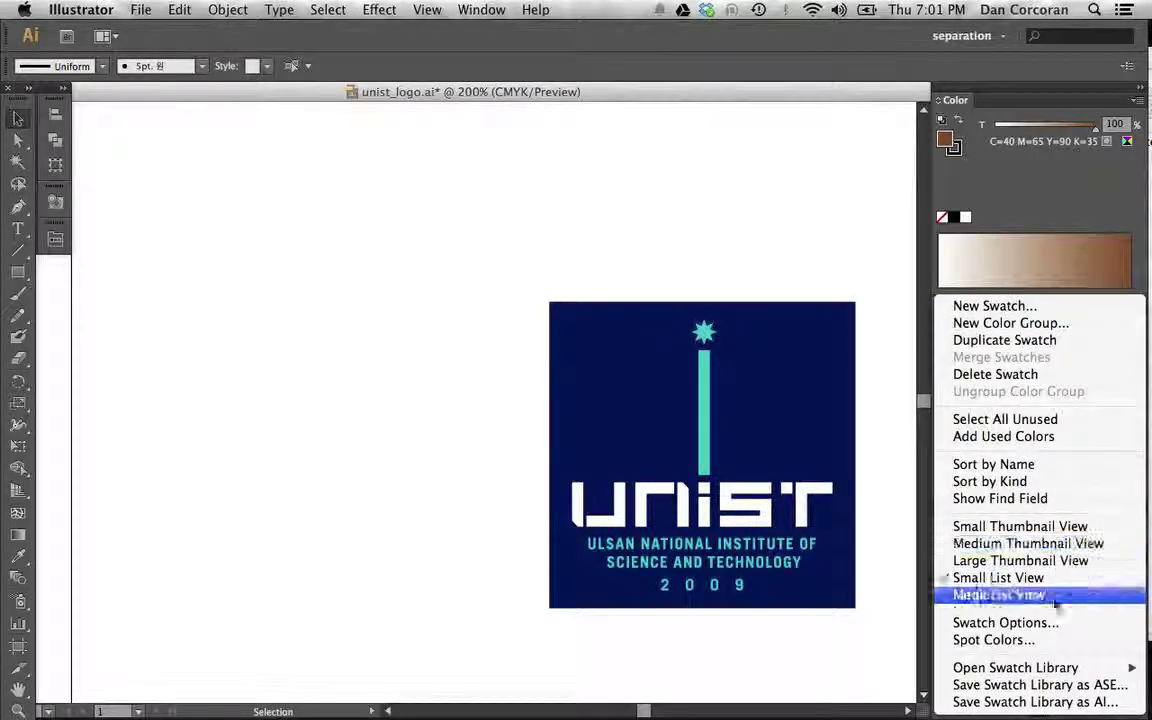
click(1057, 589)
click(1137, 304)
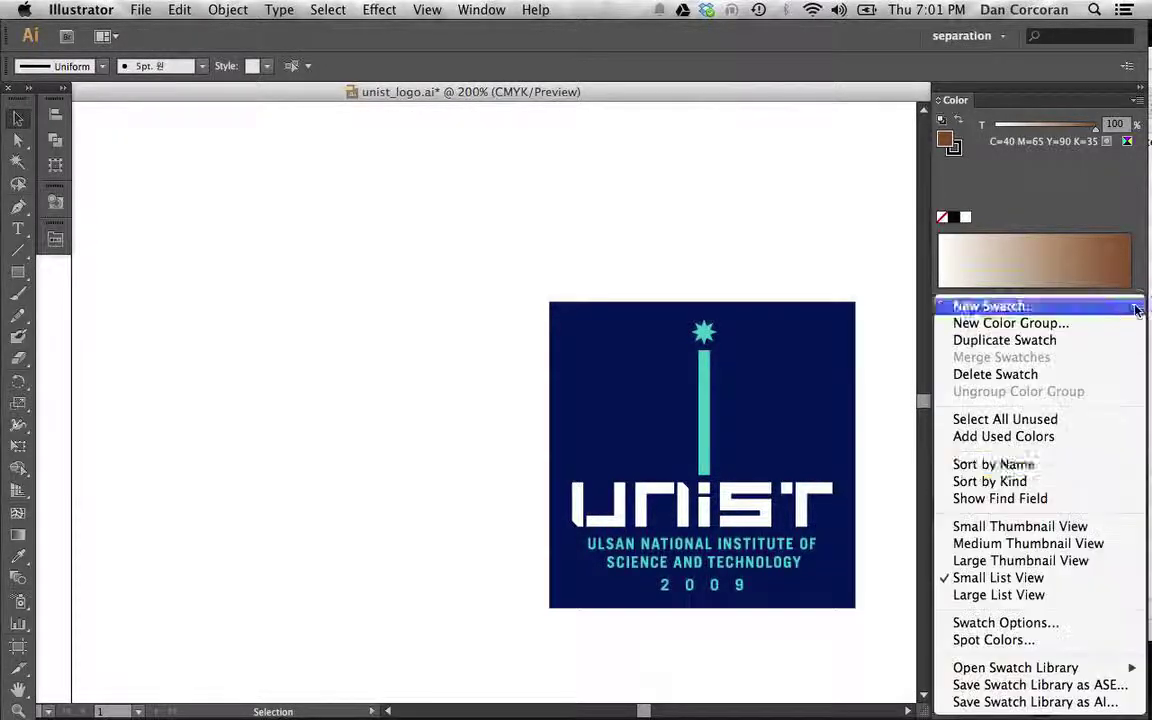
click(1022, 597)
scroll(1090, 440, up, 5)
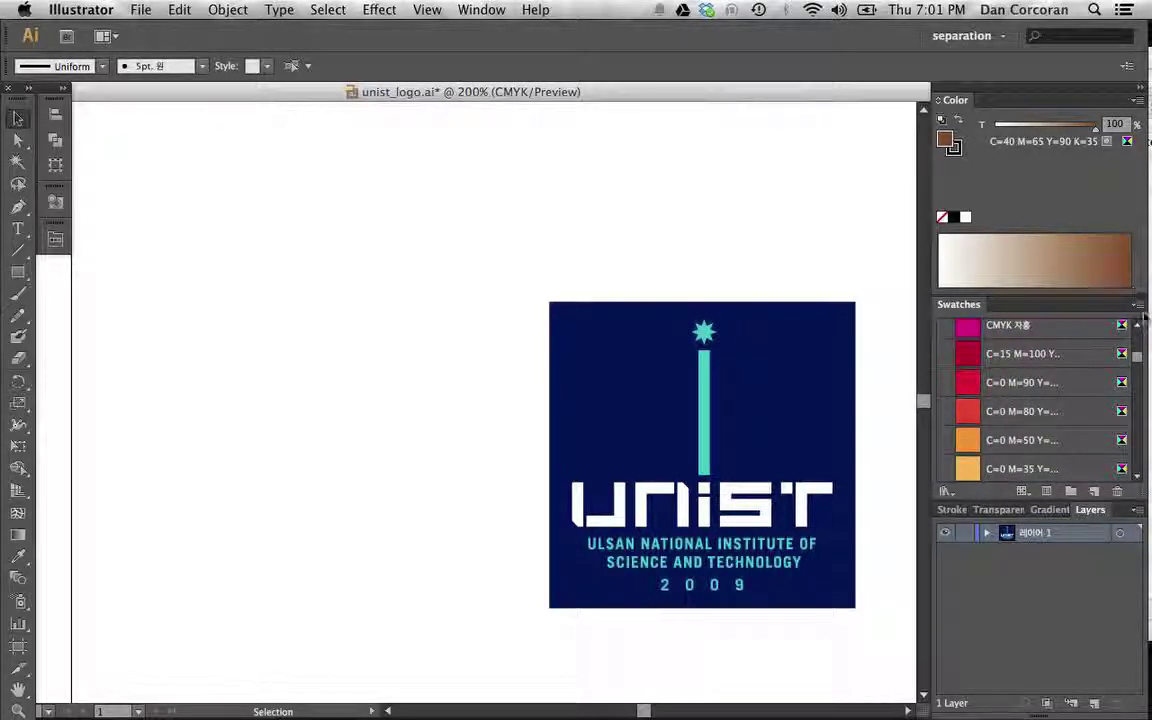
click(1138, 306)
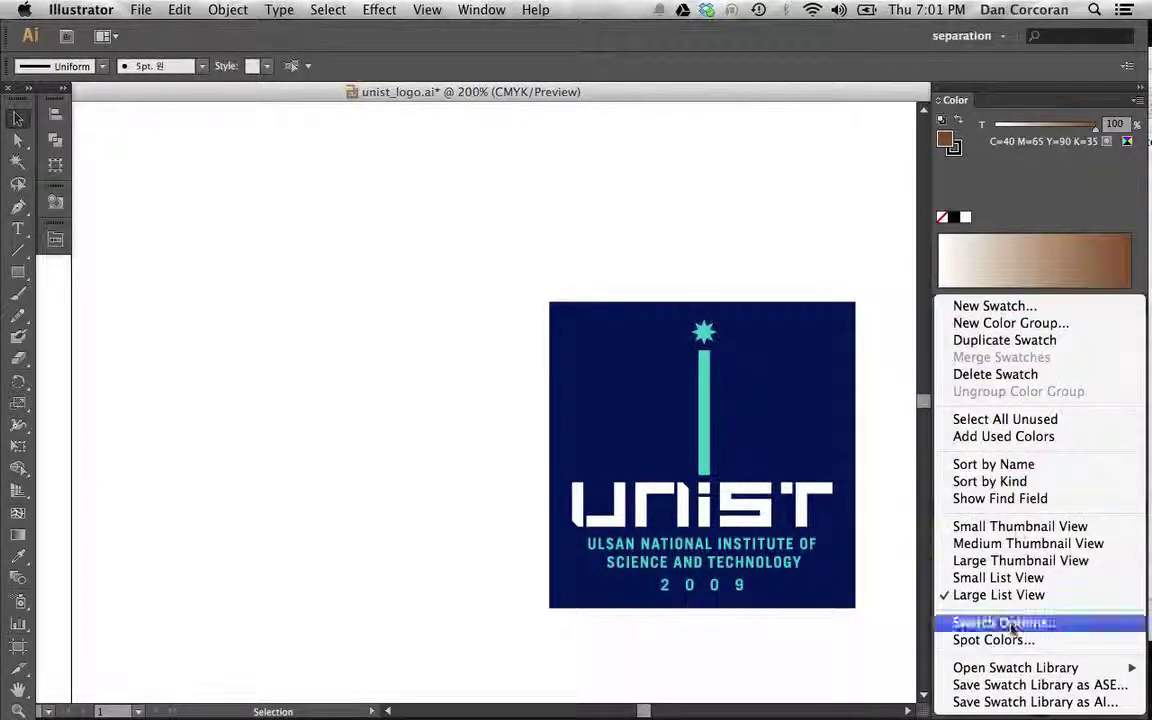
click(998, 578)
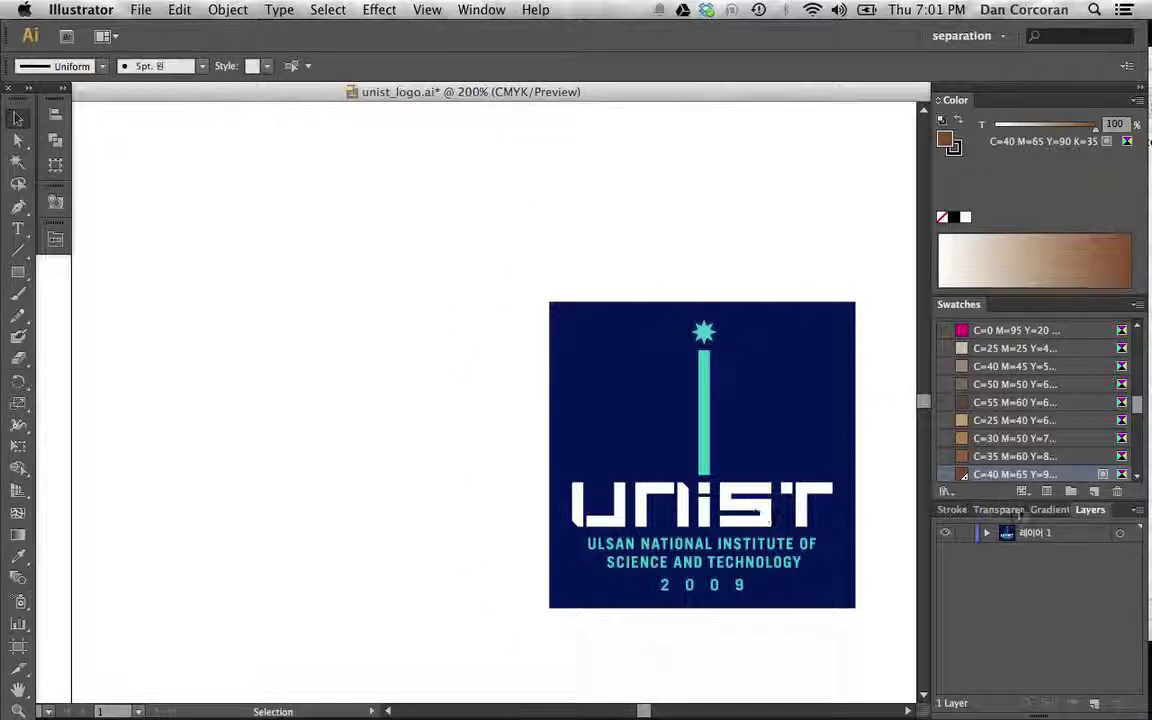
Try floating, resizing and redocking the Layers panel, and view the Gradient and Transparency panels in the same group
drag(1092, 514, 101, 106)
drag(283, 416, 271, 712)
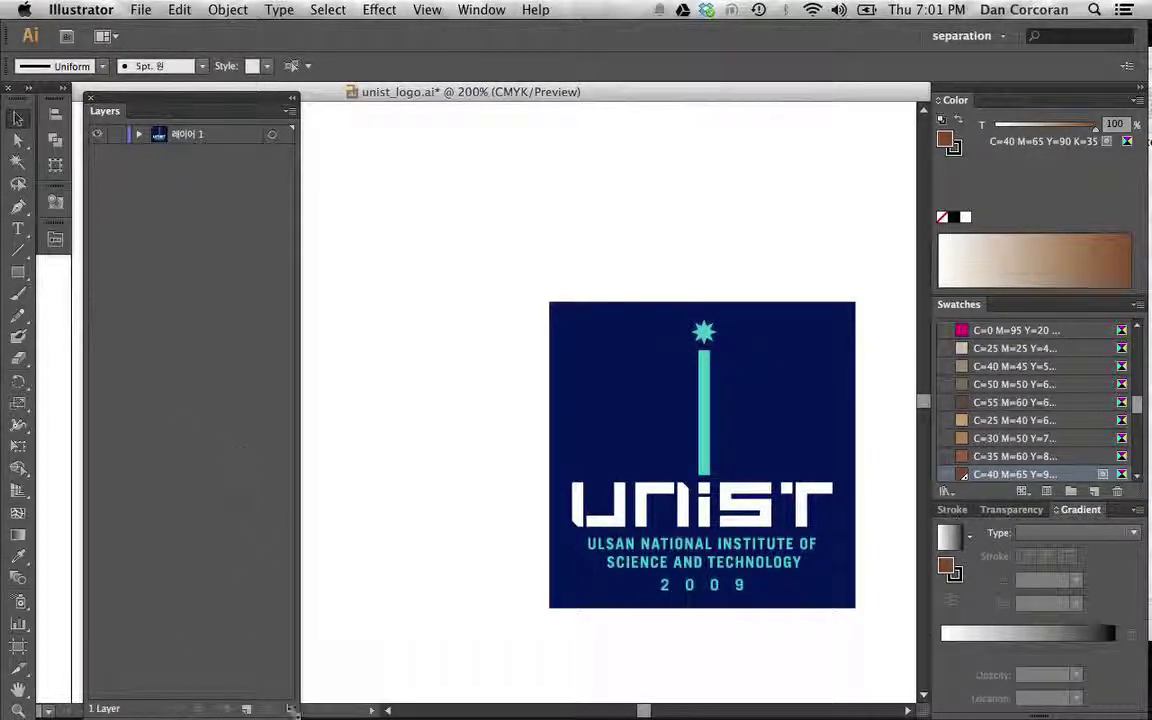
drag(297, 710, 268, 272)
mouse_move(188, 110)
mouse_down()
mouse_move(707, 514)
mouse_move(926, 579)
mouse_move(1054, 512)
mouse_up()
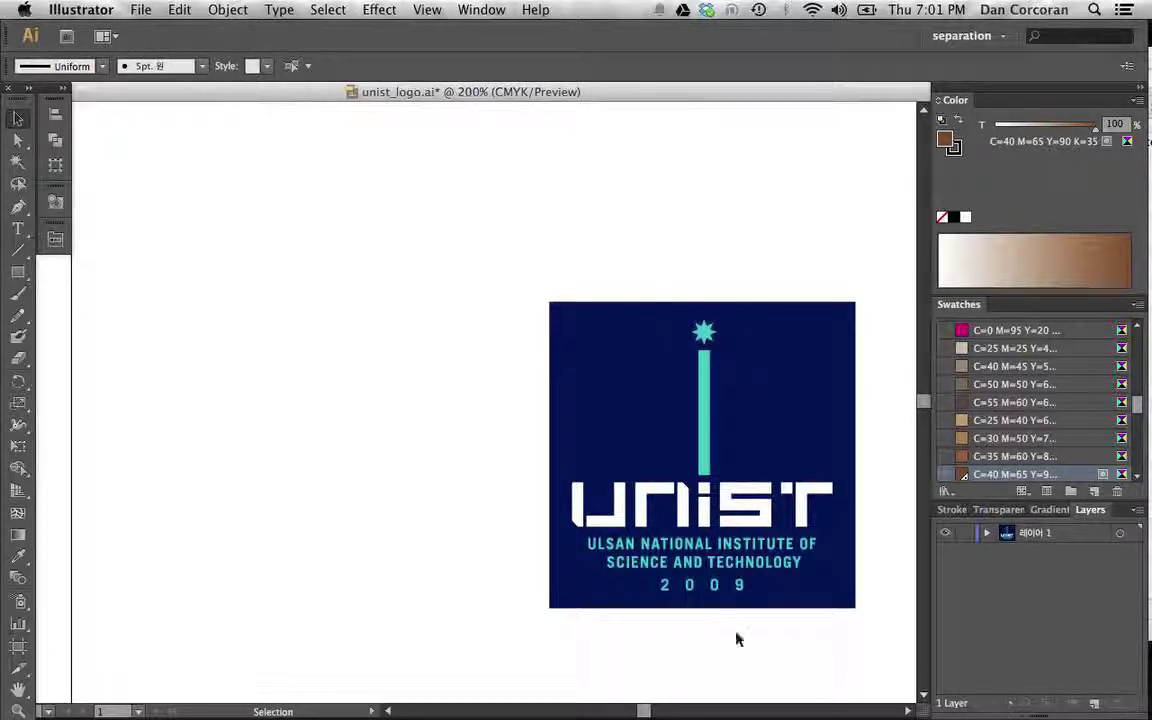
click(1045, 510)
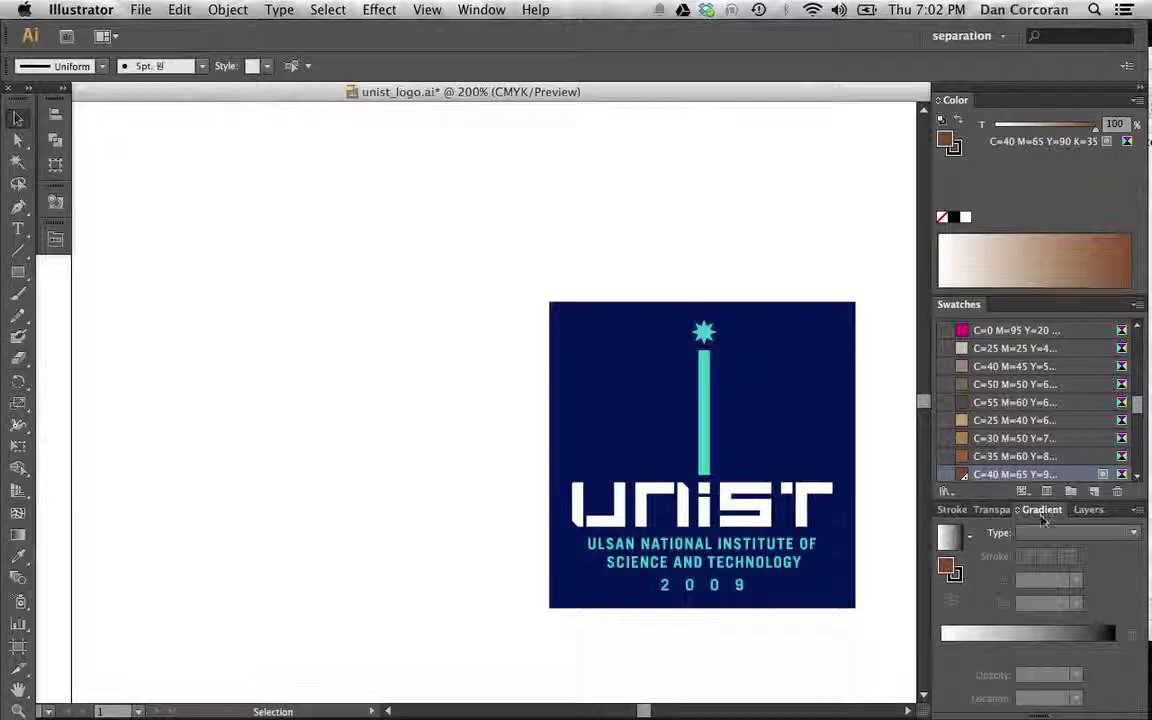
click(994, 511)
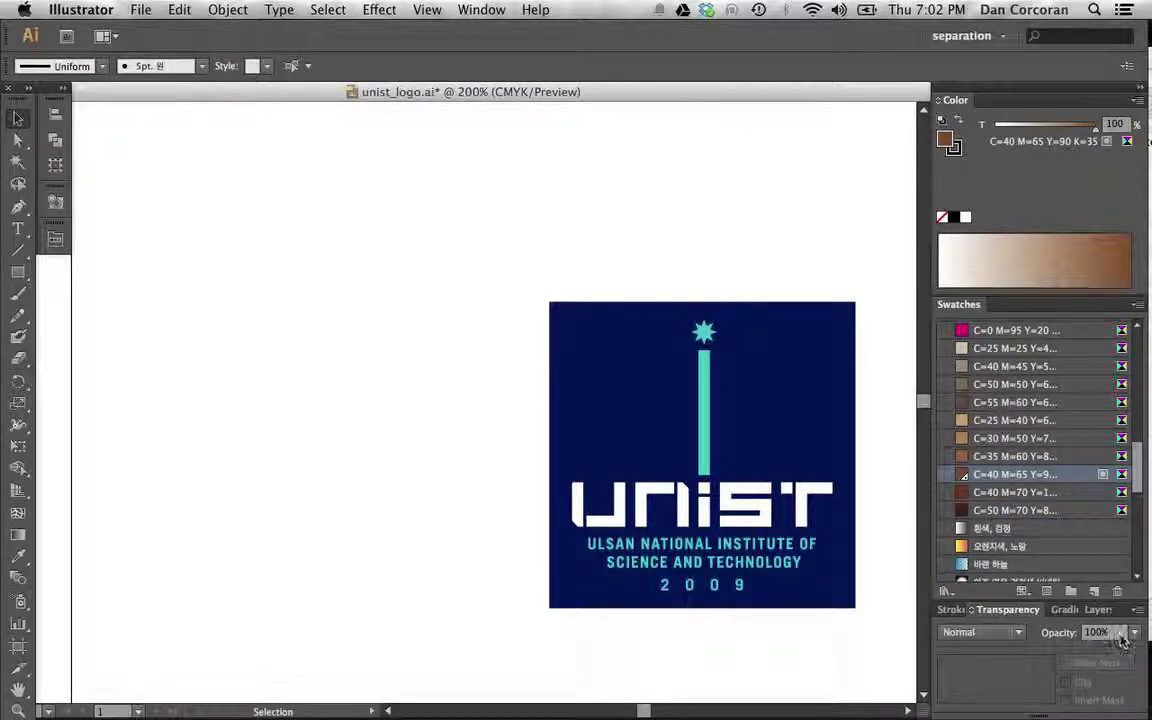
Ungroup the logo and add the fill color shared by its teal artwork to the swatches
click(707, 445)
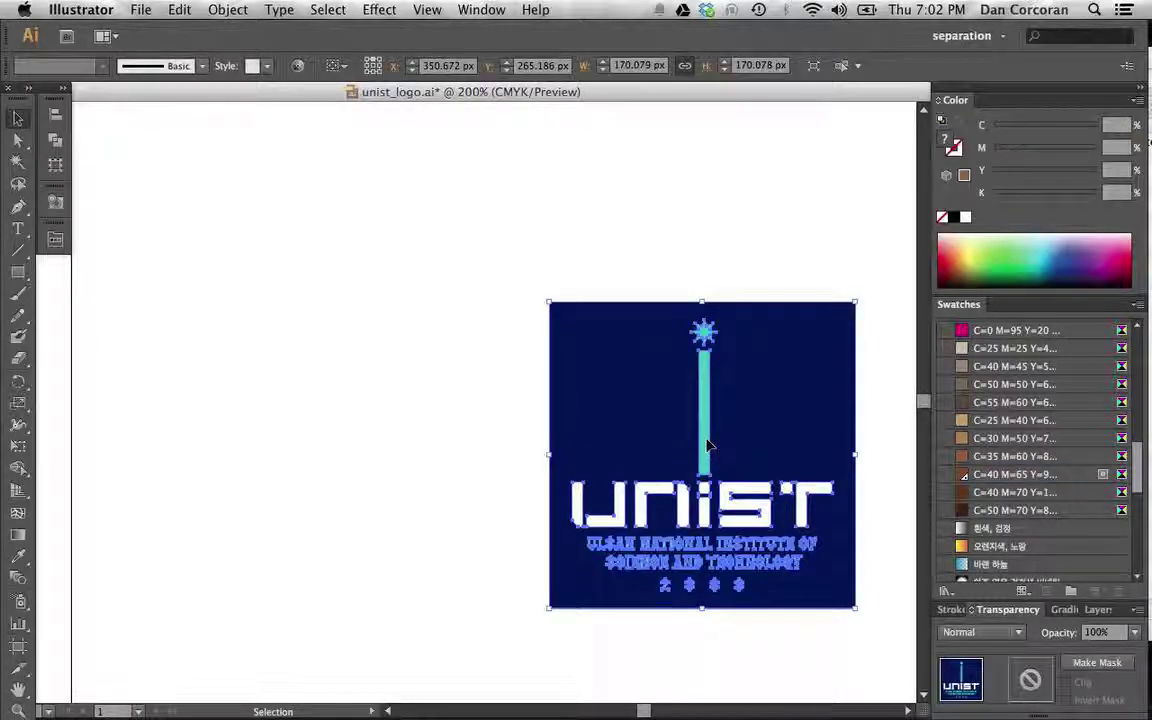
click(694, 288)
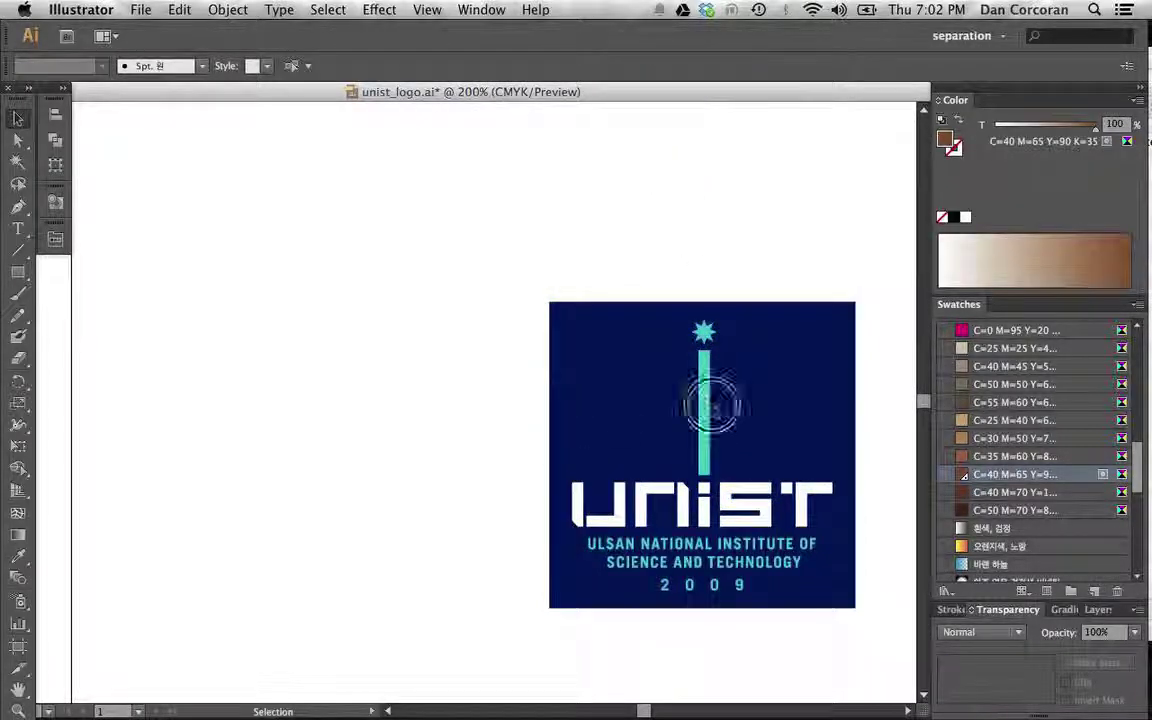
click(705, 400)
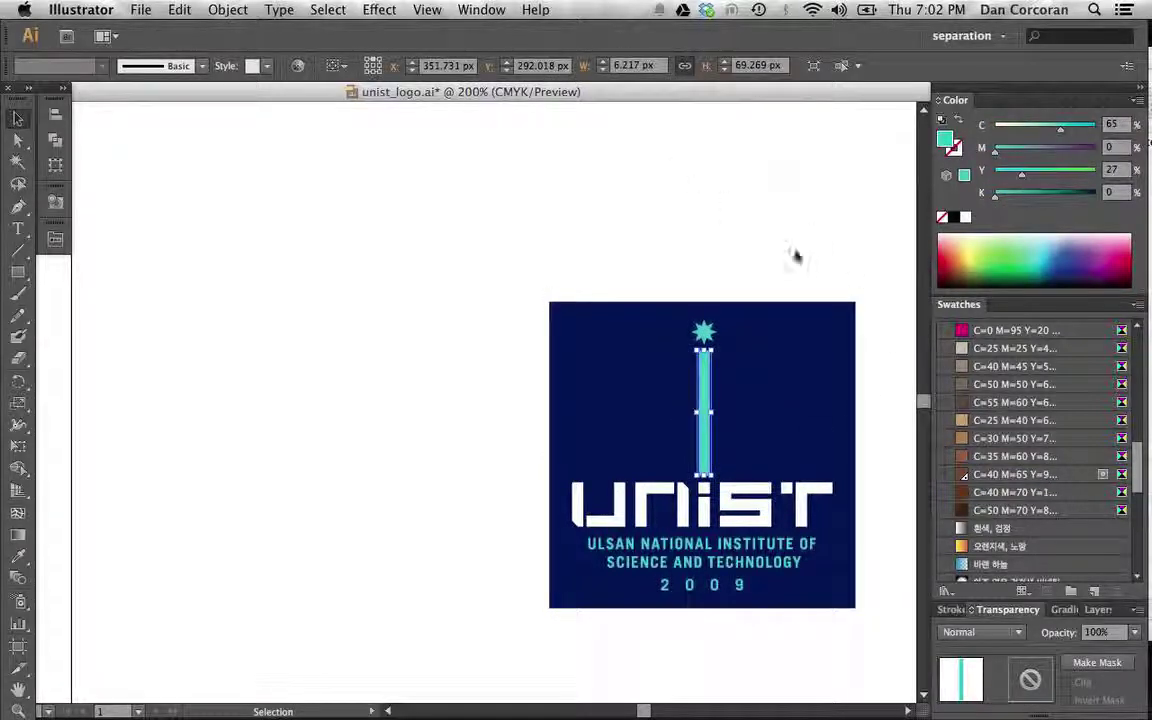
super+click(705, 420)
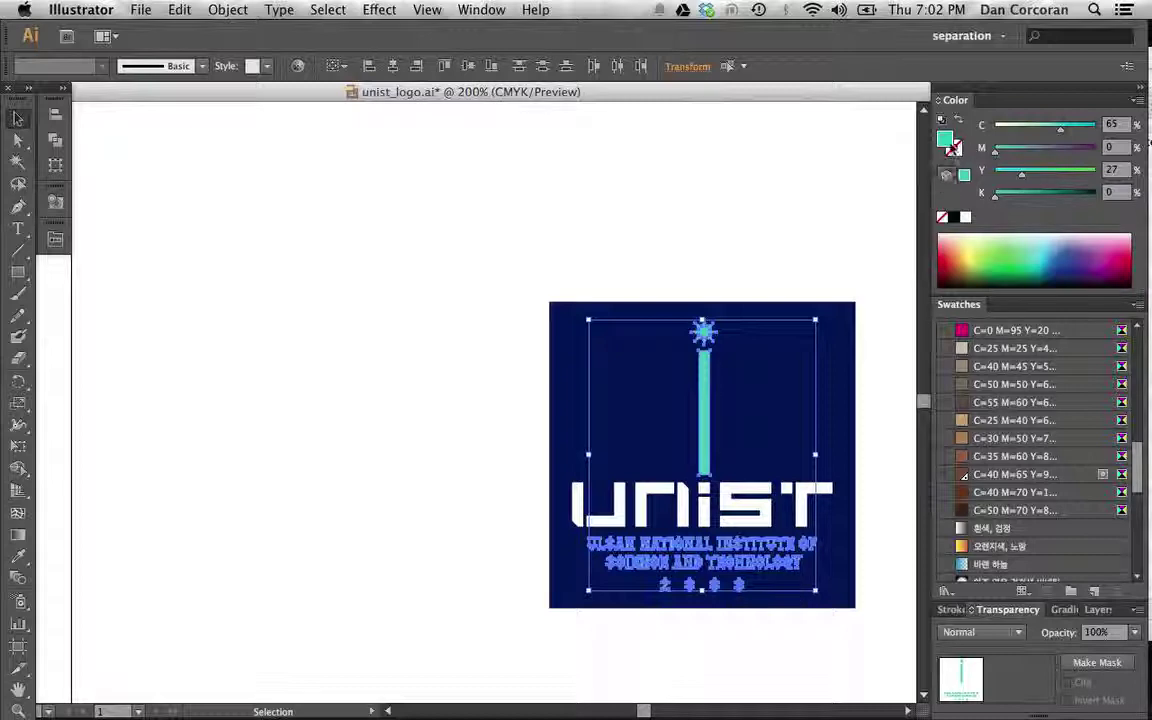
drag(944, 140, 985, 394)
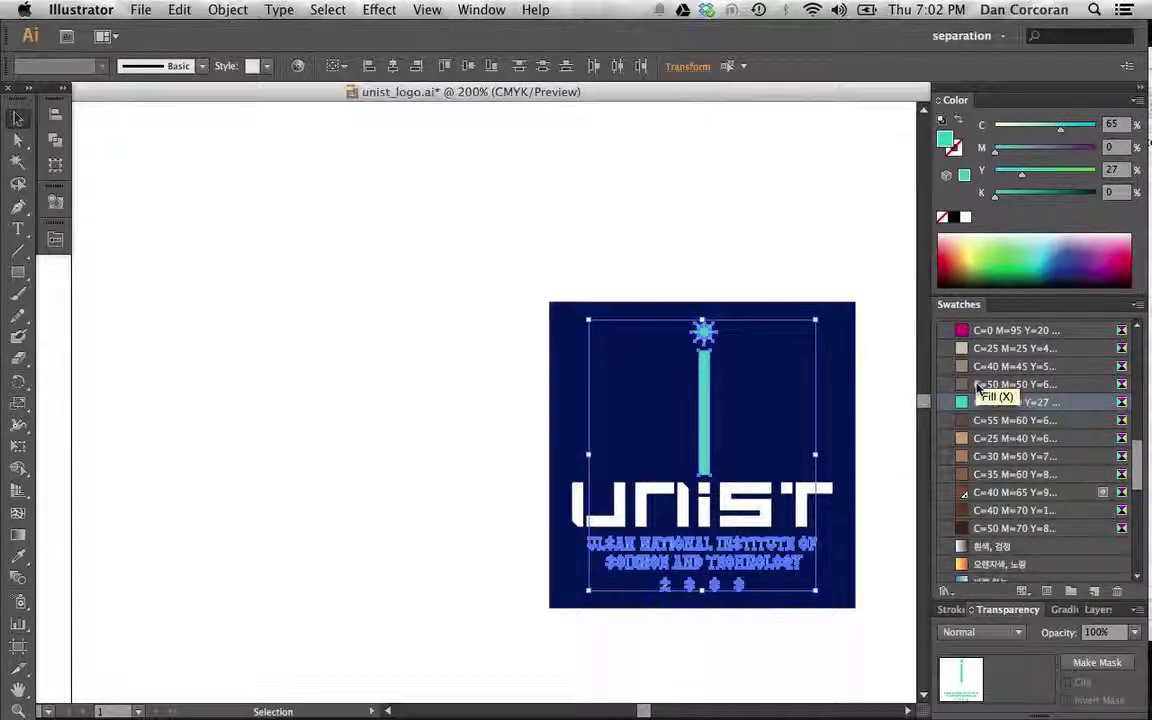
Select all unused swatches and delete them from the document
click(1136, 305)
click(1058, 420)
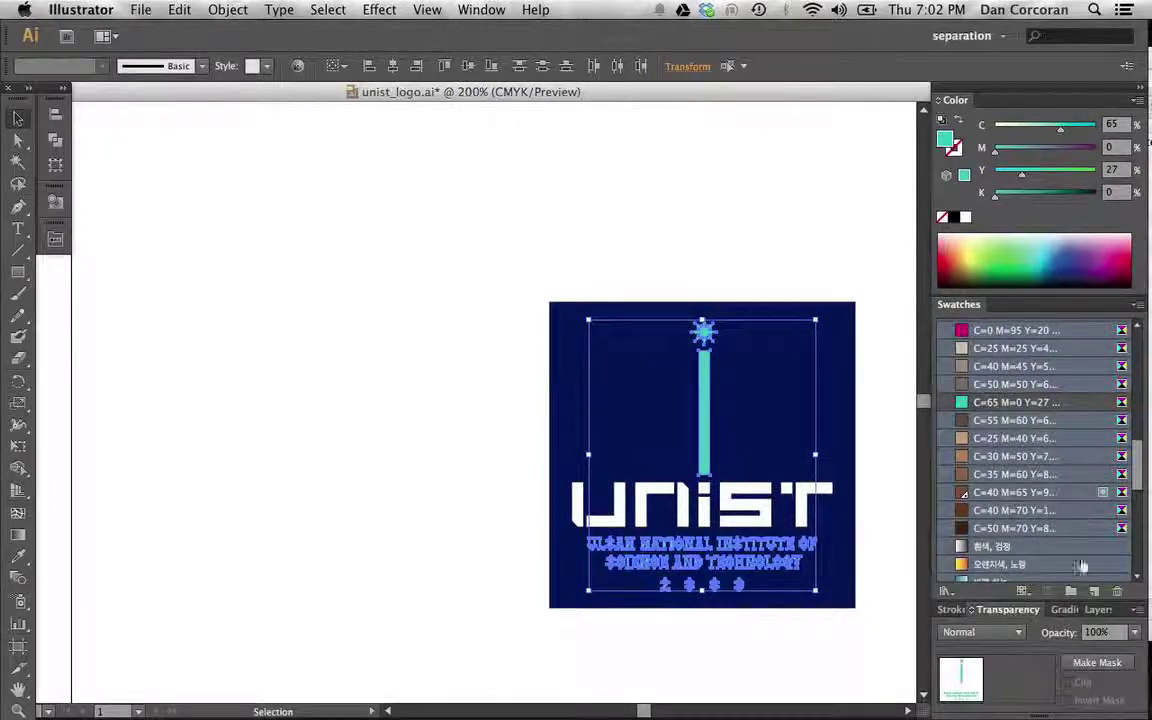
click(1120, 592)
click(637, 402)
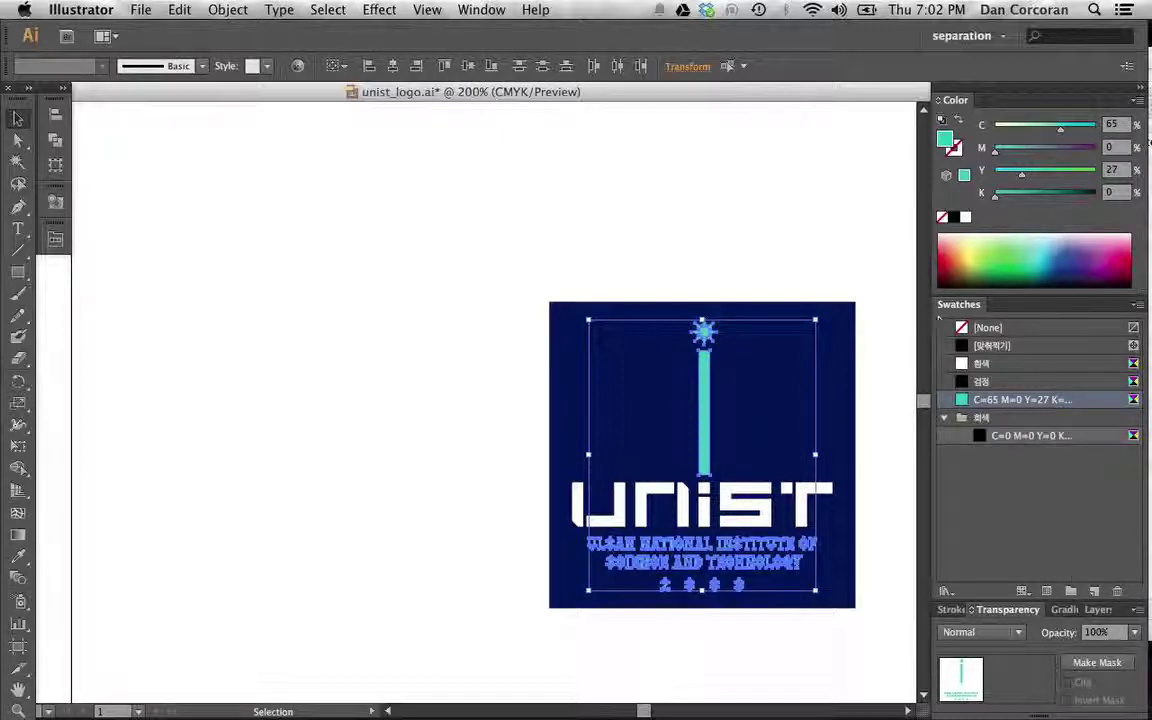
key(Up)
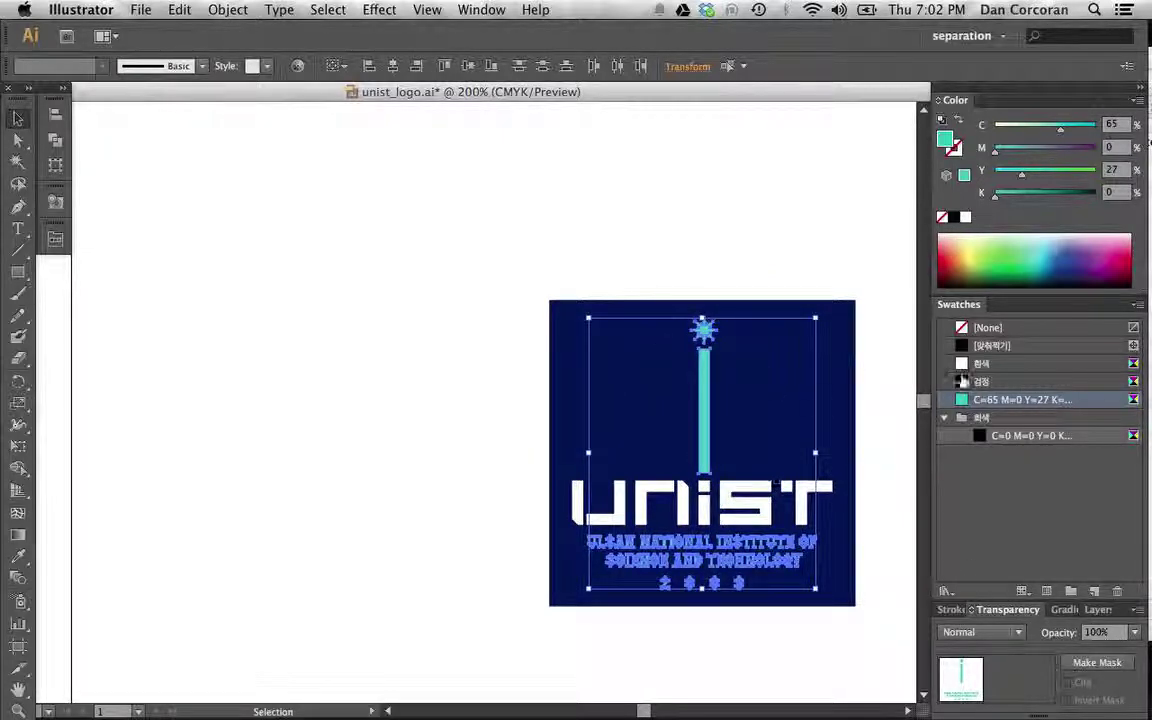
Rename the C=65 M=0 Y=27 K=0 swatch as teal and set its color type to Spot Color
double_click(963, 399)
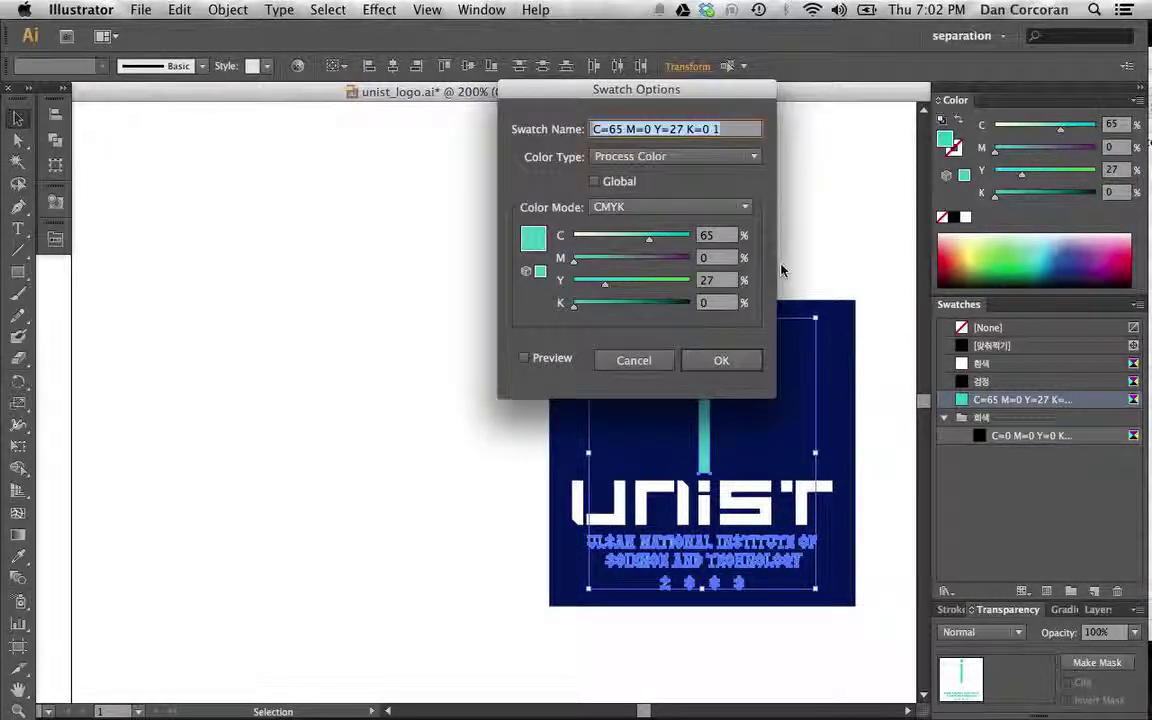
text(teal)
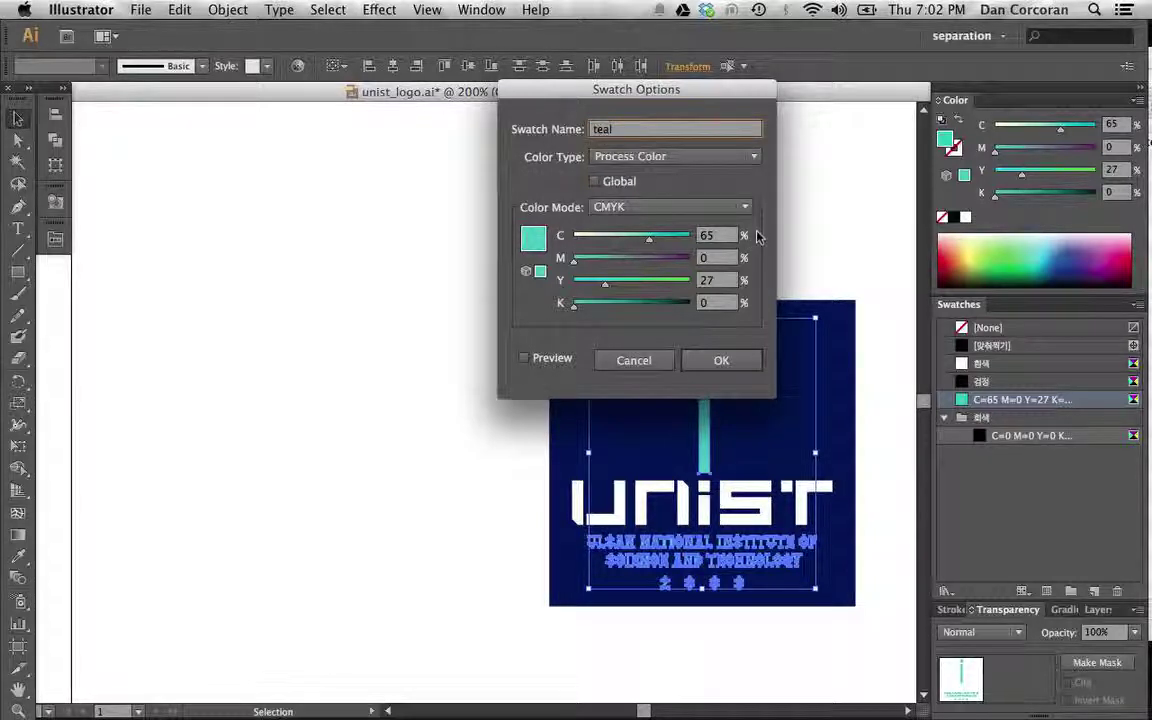
click(657, 156)
click(634, 195)
click(720, 360)
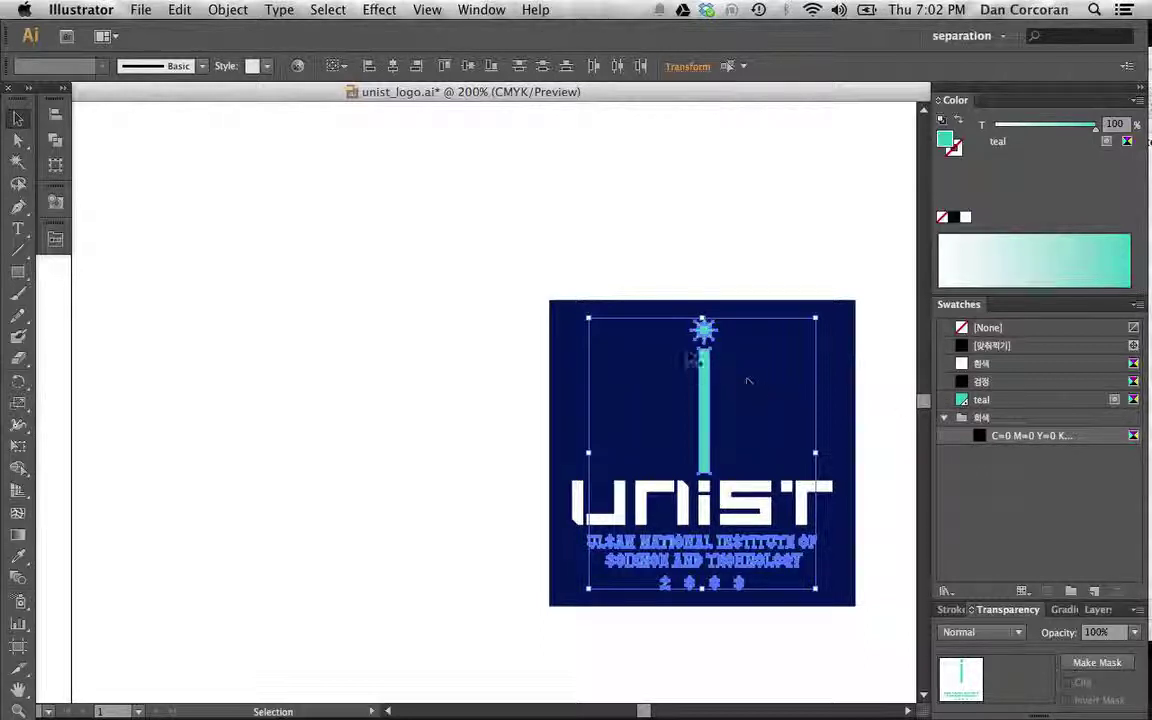
Deselect the teal artwork and select only the logo's vertical bar to inspect its fill color
click(692, 198)
click(702, 427)
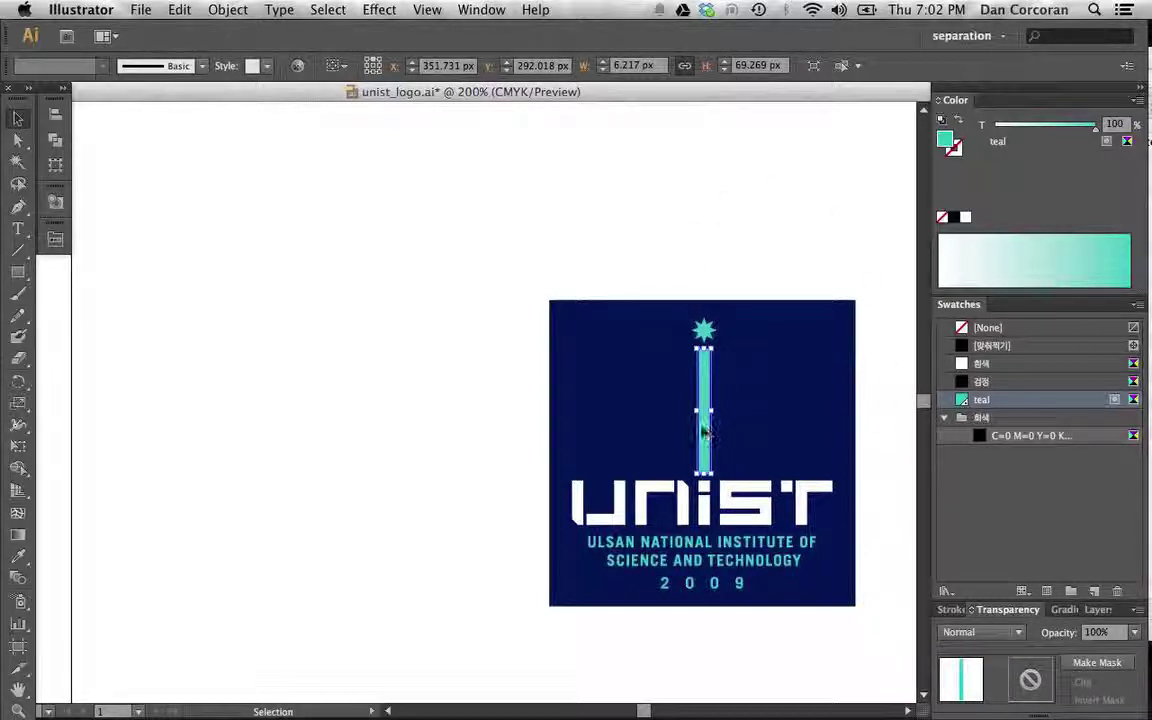
scroll(784, 399, down, 5)
scroll(784, 399, right, 5)
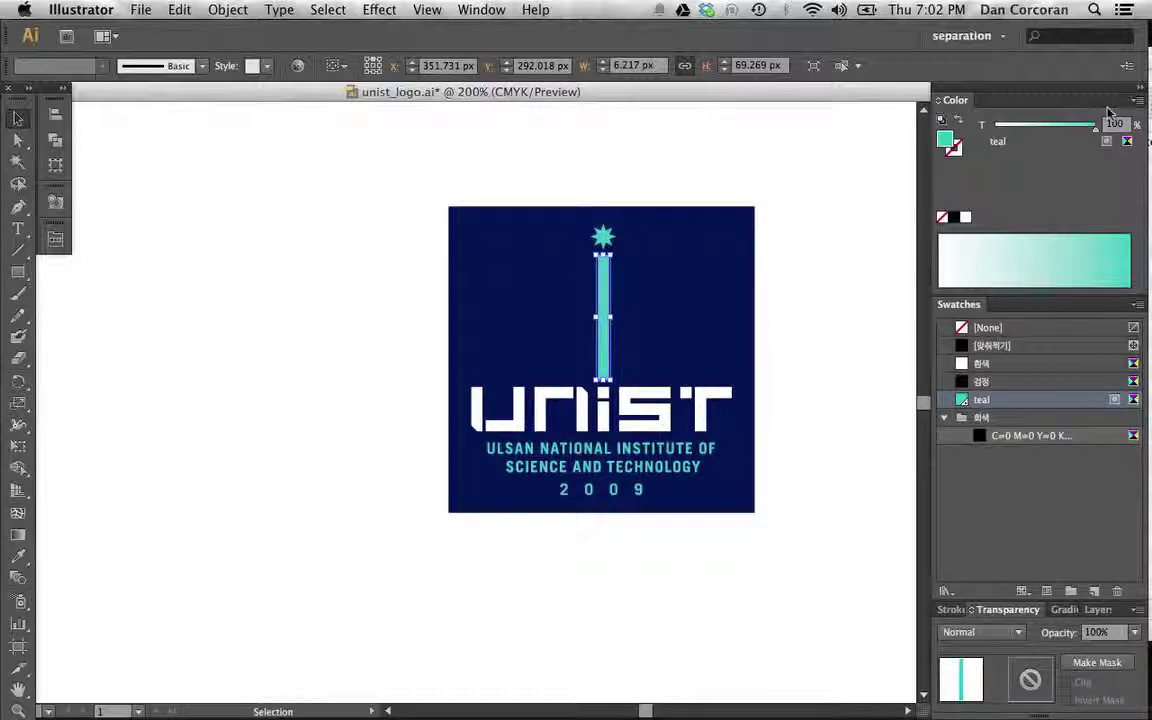
Try lighter tints of the teal spot color on the vertical bar, such as 14% and 34%, and restore the tint to 100%
drag(988, 124, 1027, 139)
key(super+z)
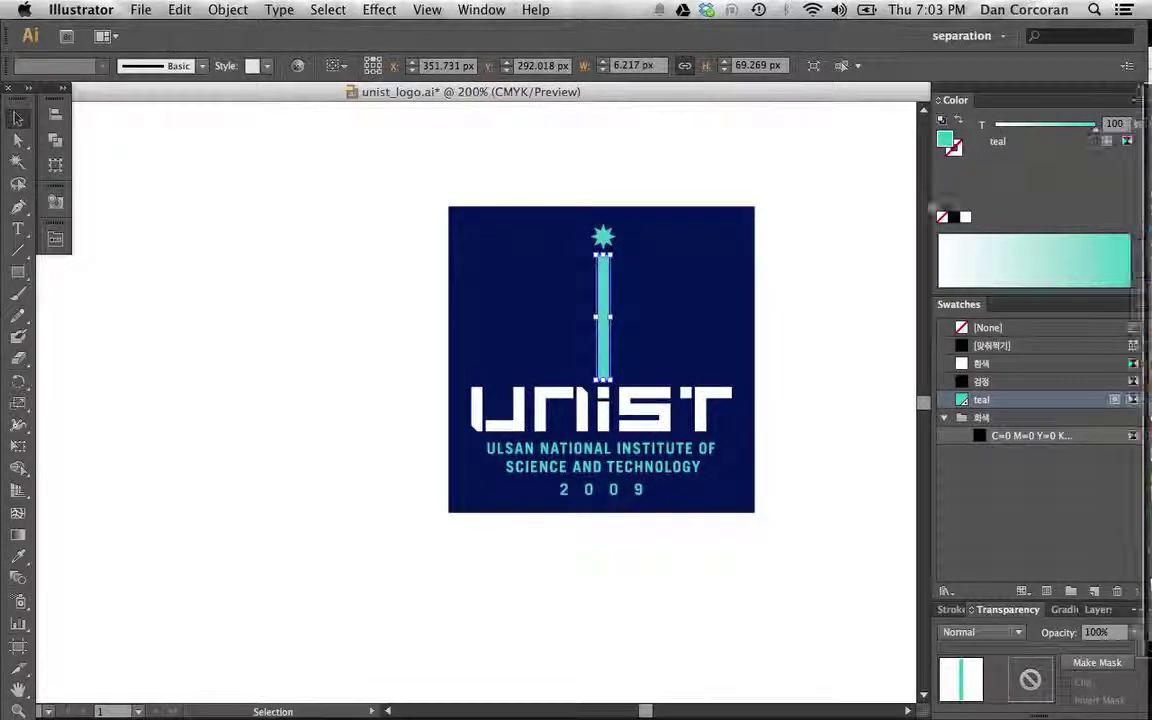
drag(583, 245, 668, 329)
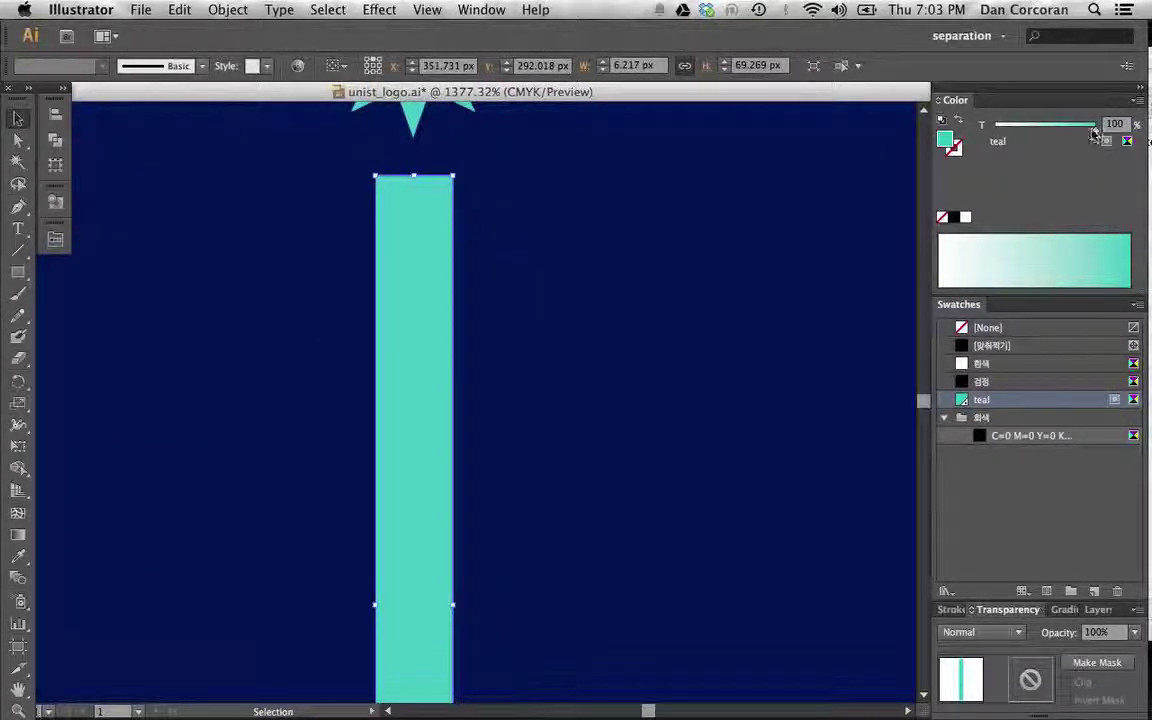
mouse_move(1096, 135)
mouse_down()
mouse_move(1033, 138)
mouse_move(1028, 123)
mouse_move(1118, 123)
mouse_move(1033, 132)
mouse_move(1106, 123)
mouse_move(1103, 135)
mouse_up()
drag(1095, 135, 1008, 130)
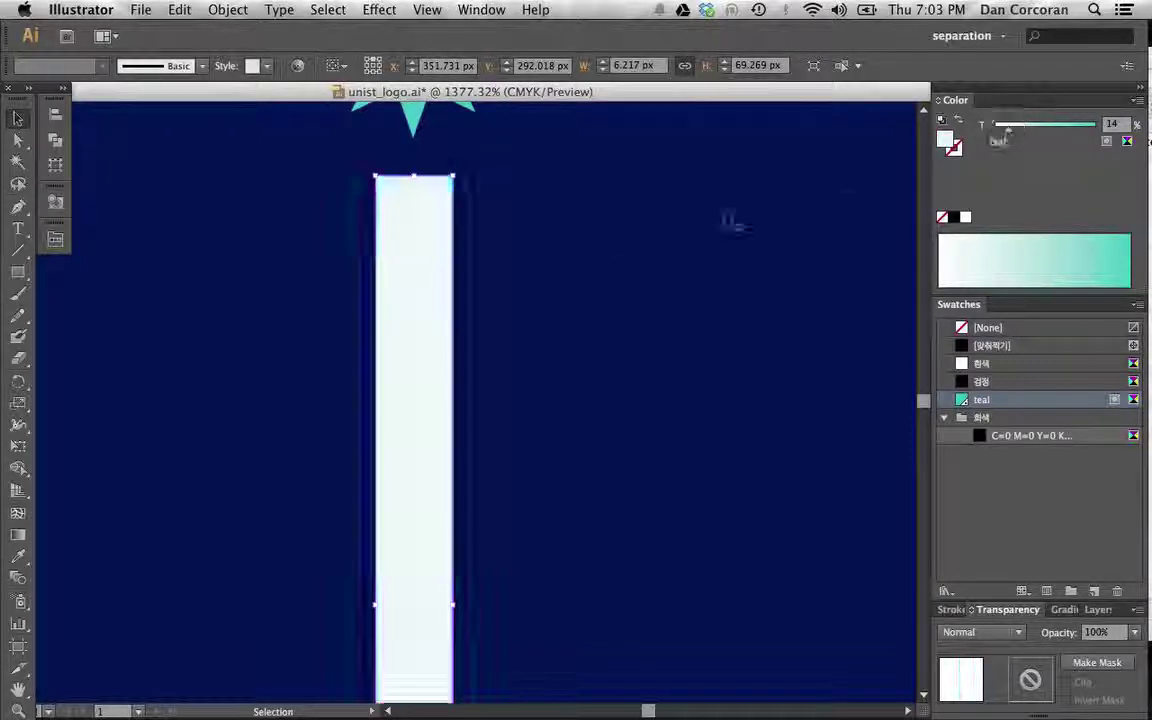
click(1040, 131)
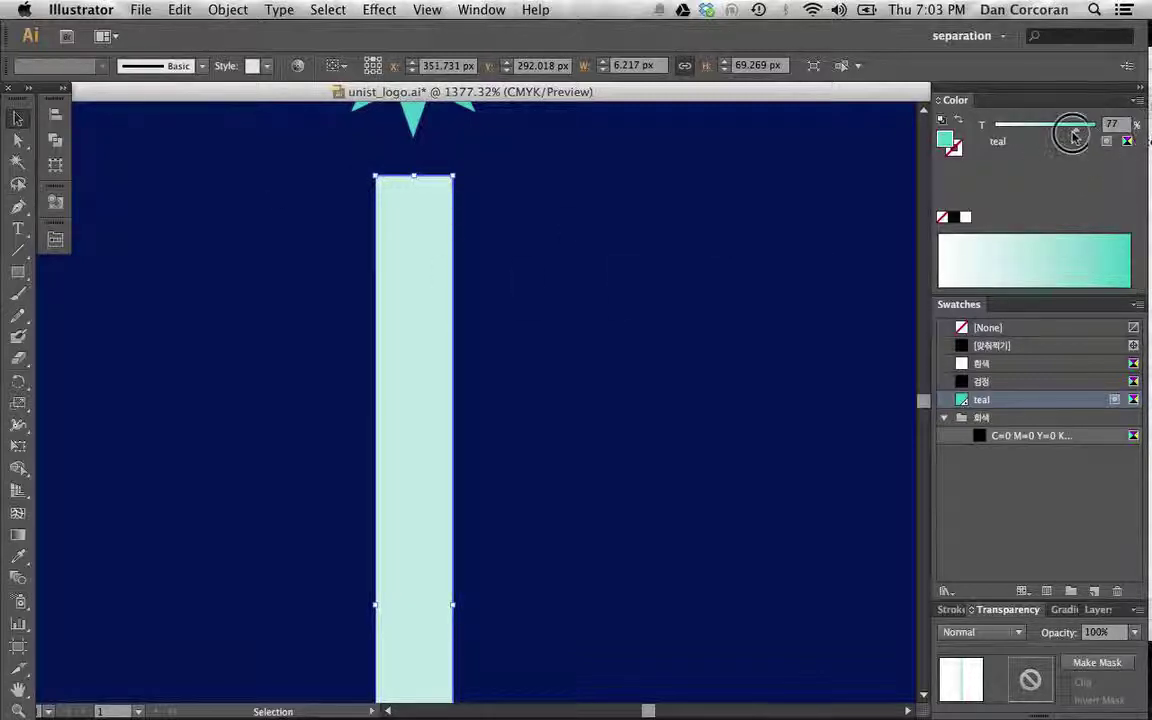
click(1029, 134)
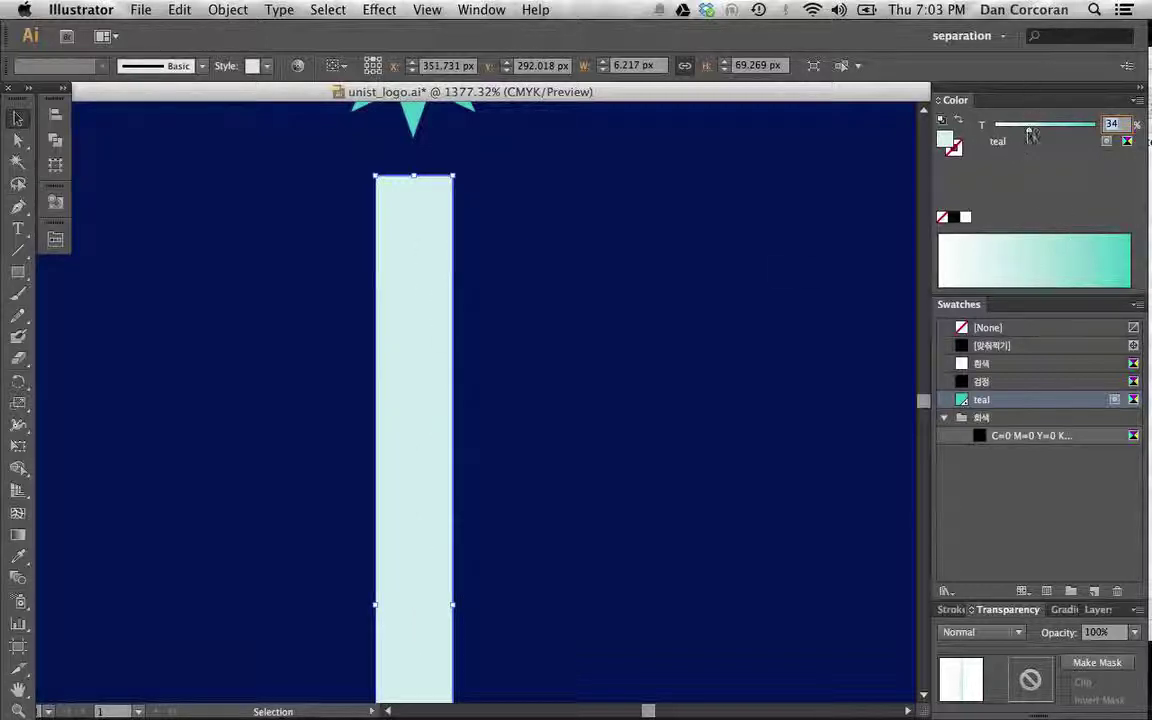
drag(1030, 135, 1142, 128)
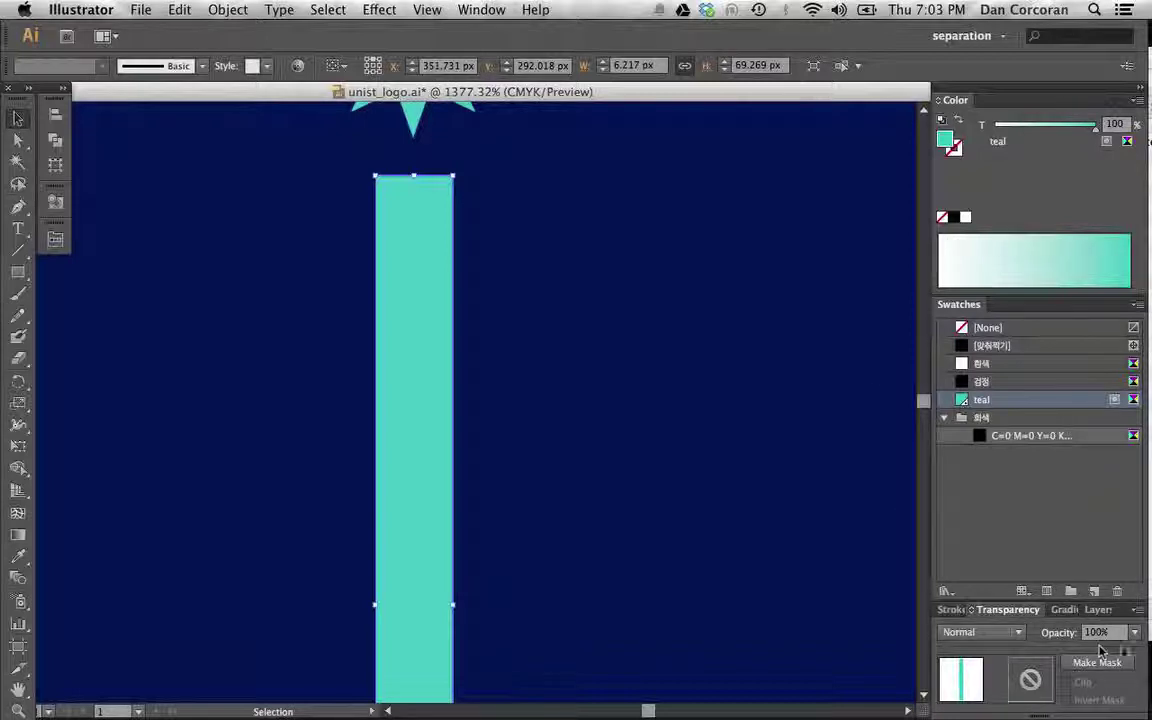
Set the vertical bar's opacity to 30% and compare its fill color with that of the navy background
click(1135, 632)
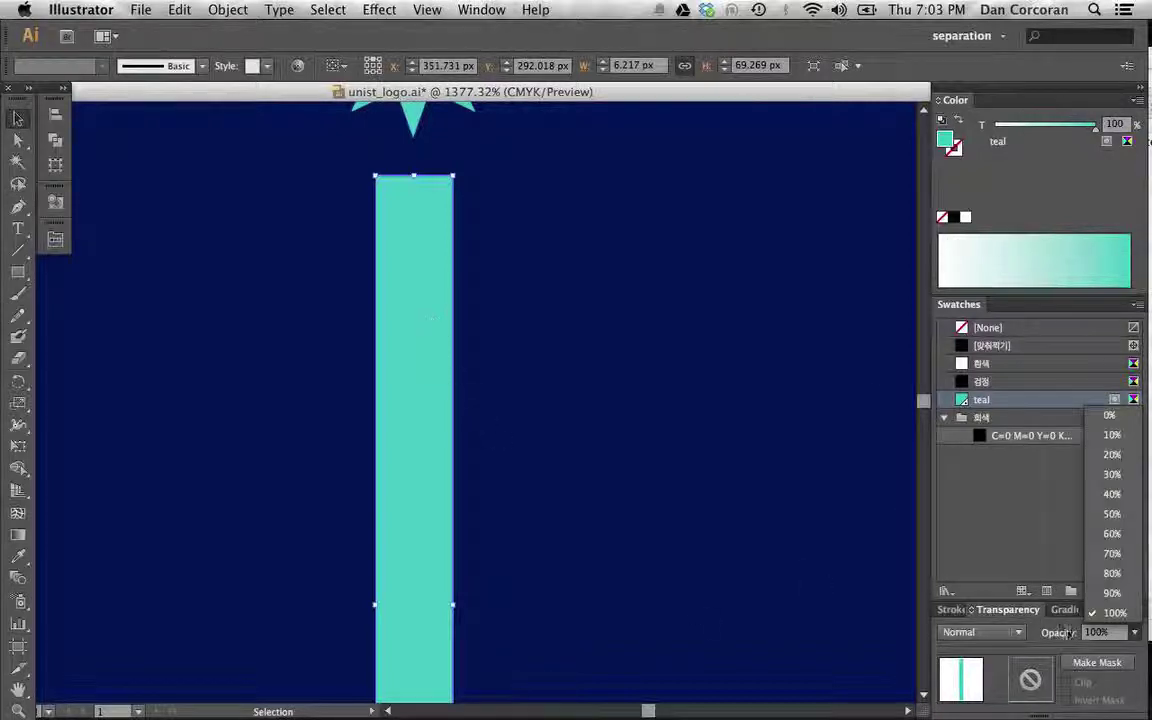
click(1112, 474)
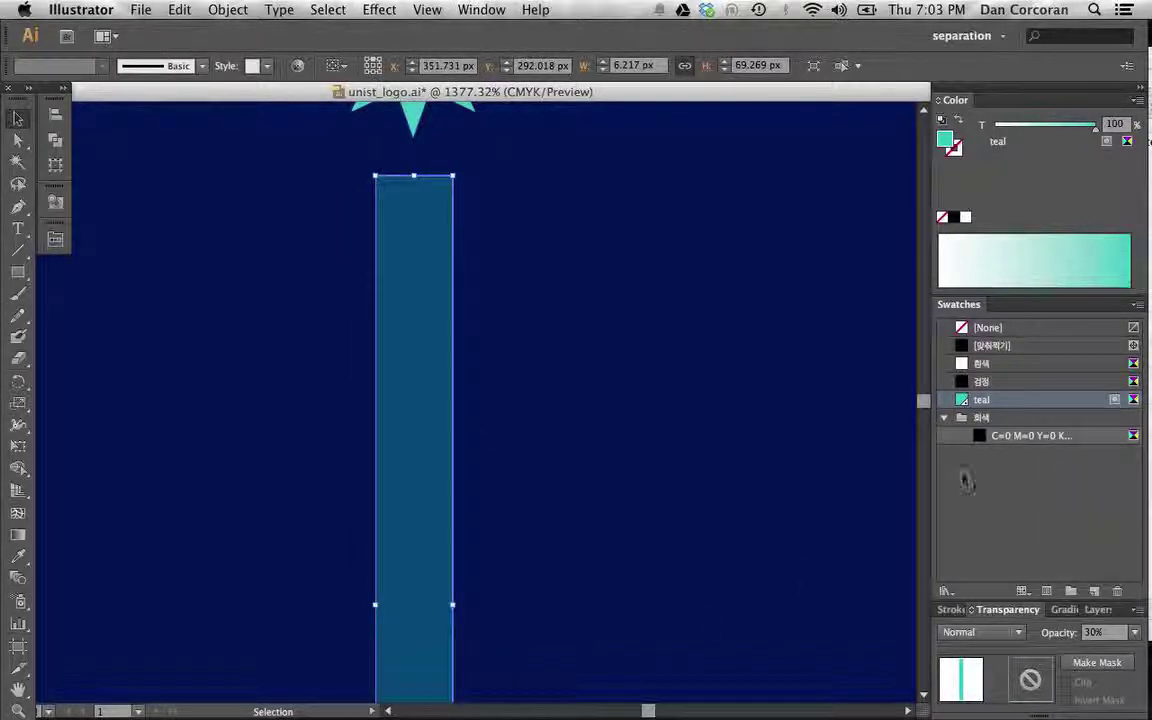
click(571, 339)
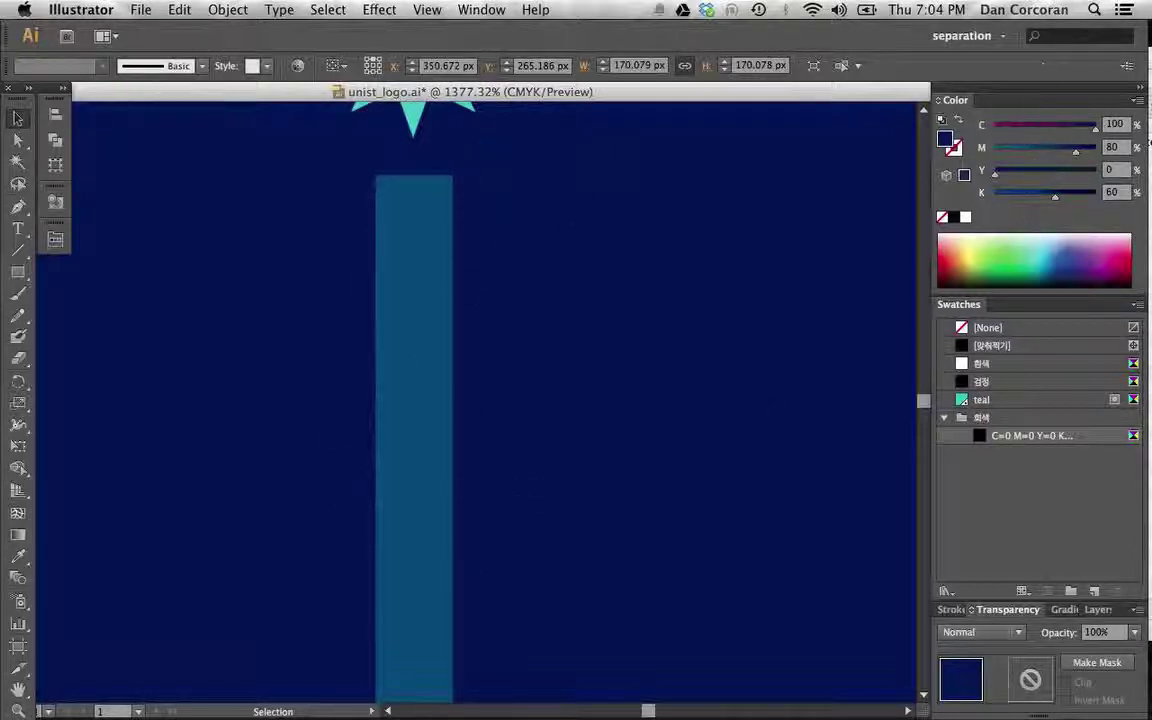
click(431, 422)
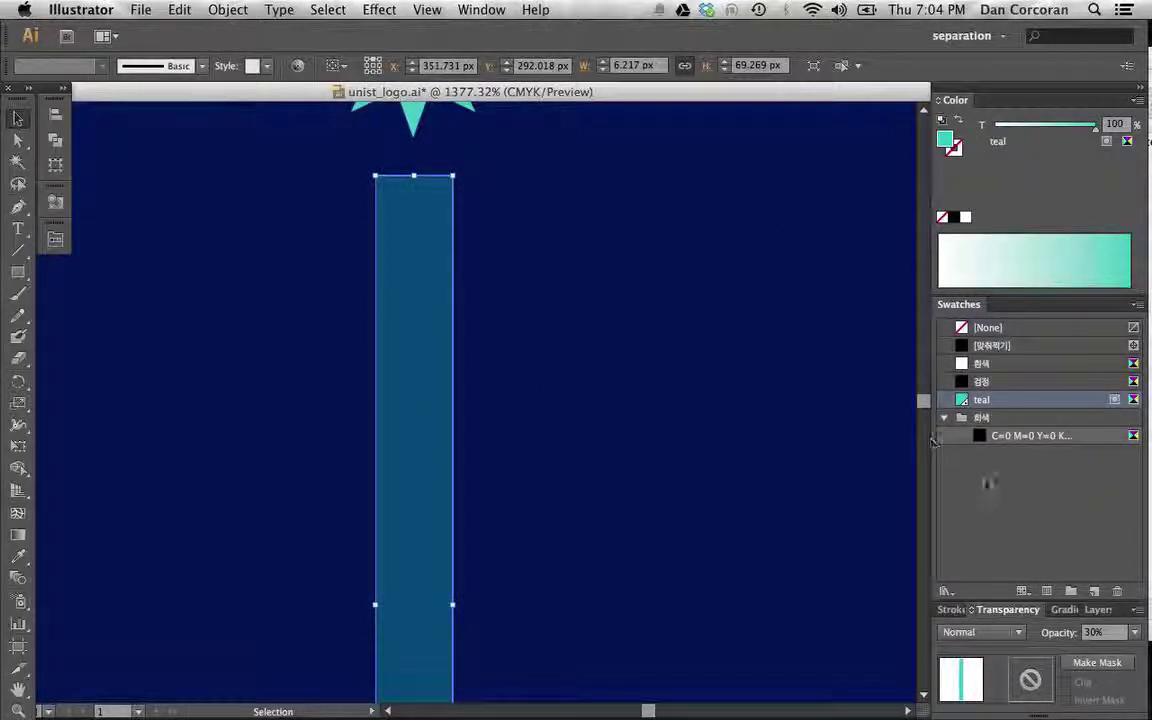
Display the stroke settings and the layer list, and align the right edges of the vertical bar and the star above it
click(960, 611)
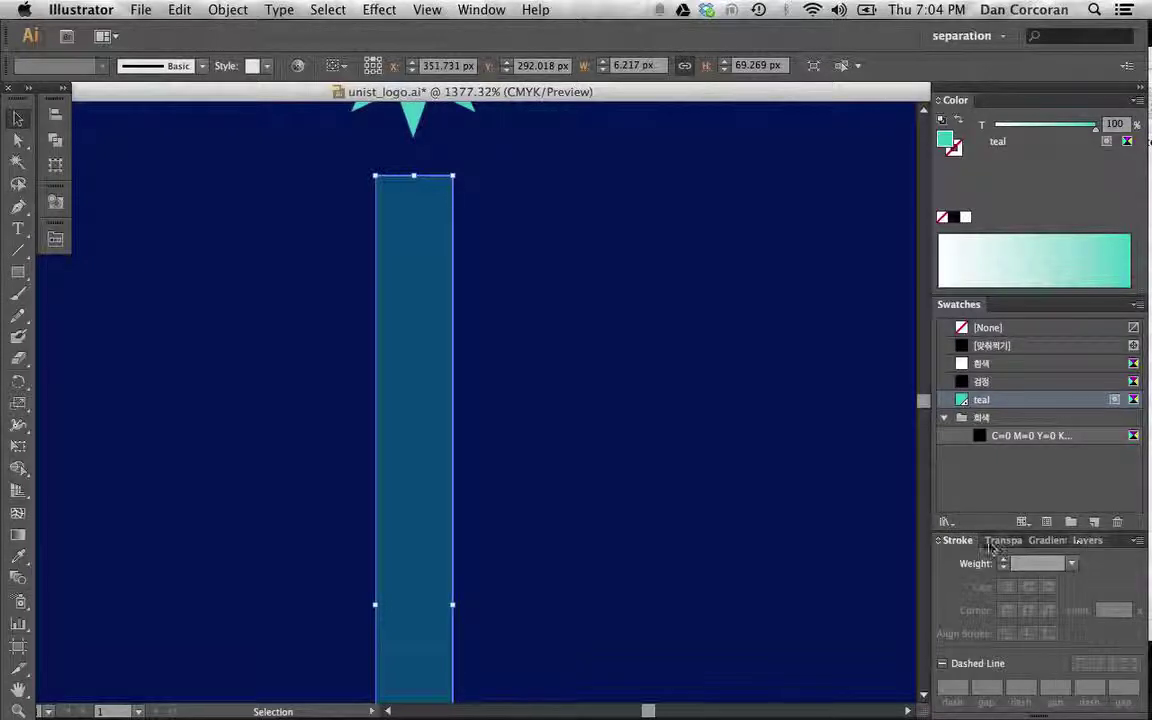
click(1084, 541)
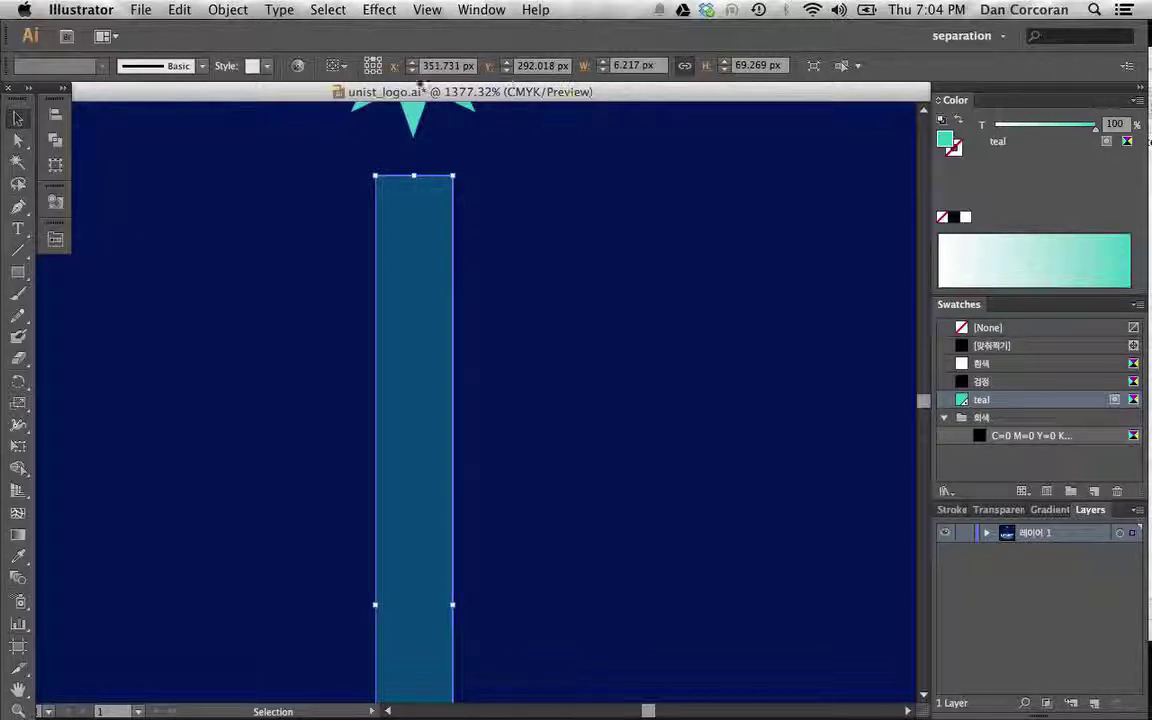
shift+click(415, 138)
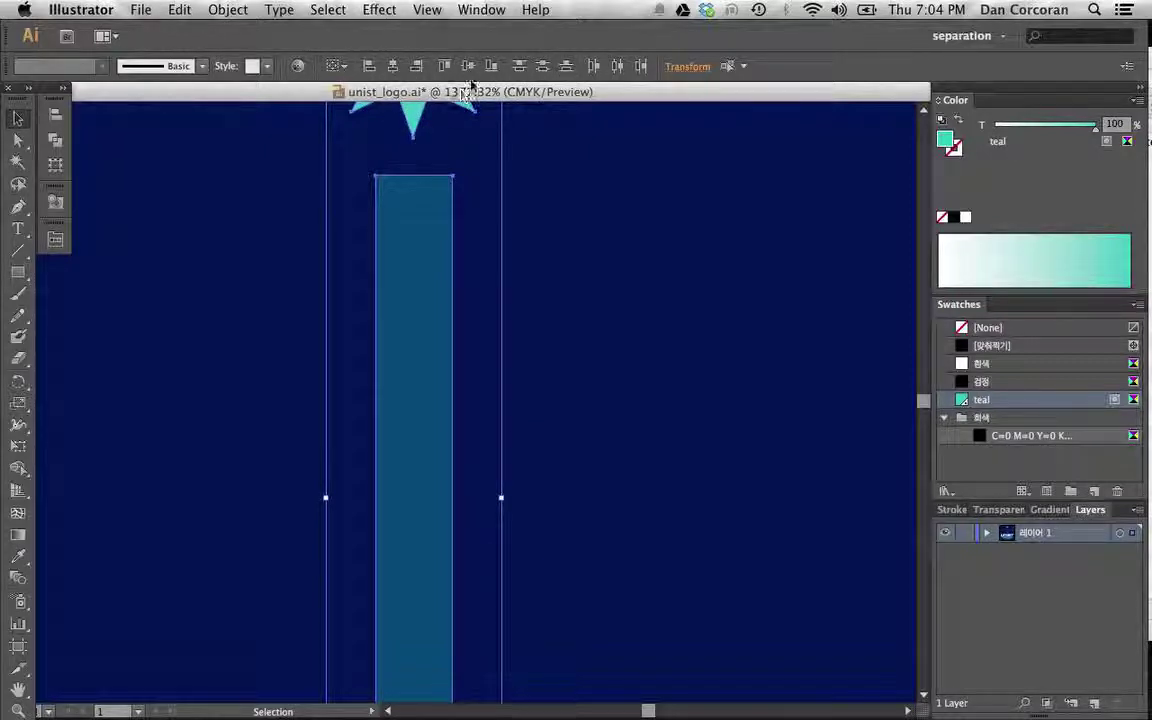
click(416, 66)
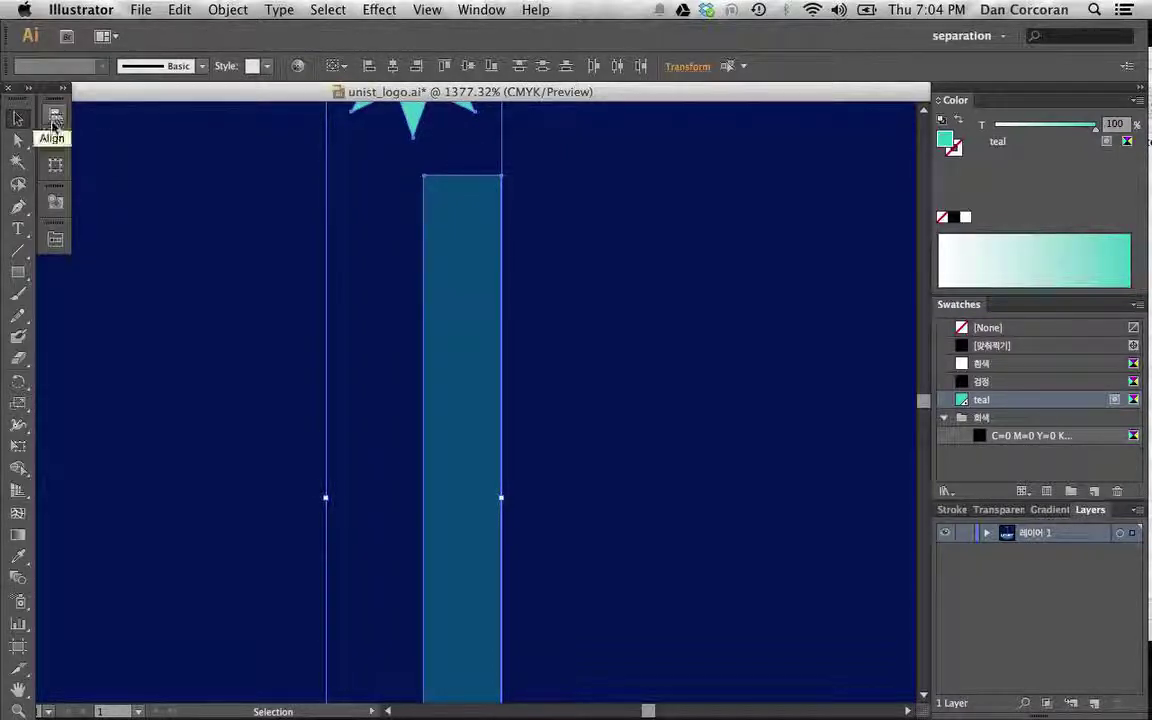
Review the Align, Pathfinder and Transform options for the selected bar and star
click(55, 119)
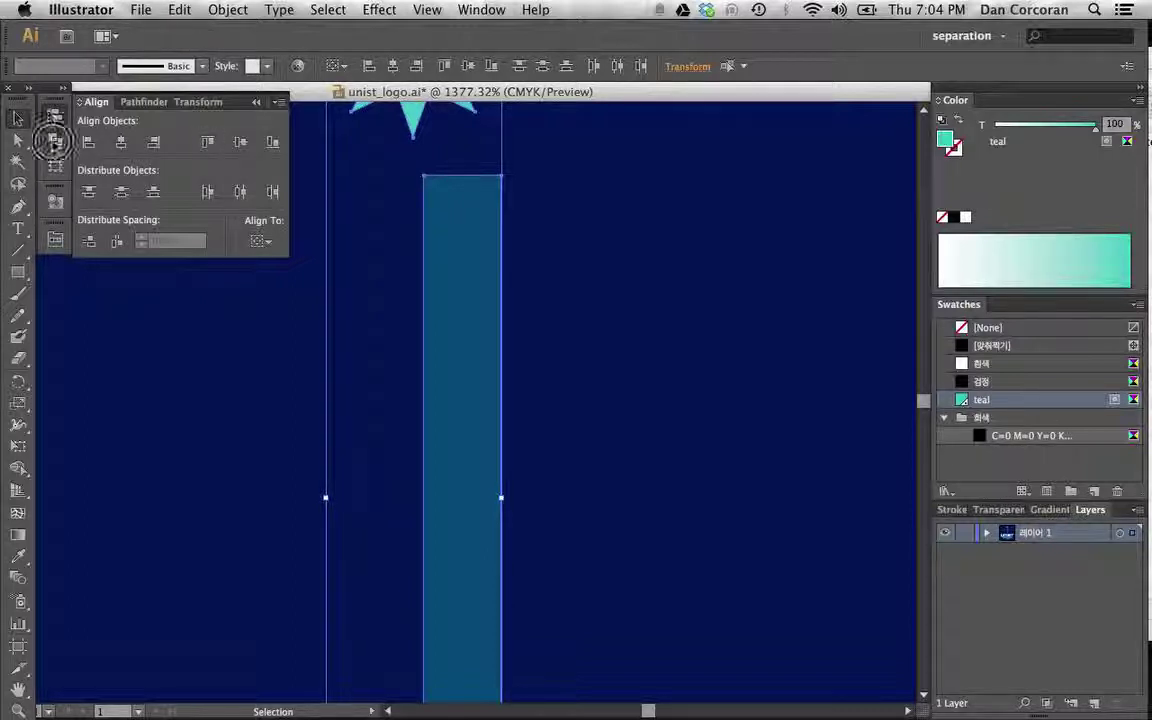
click(55, 141)
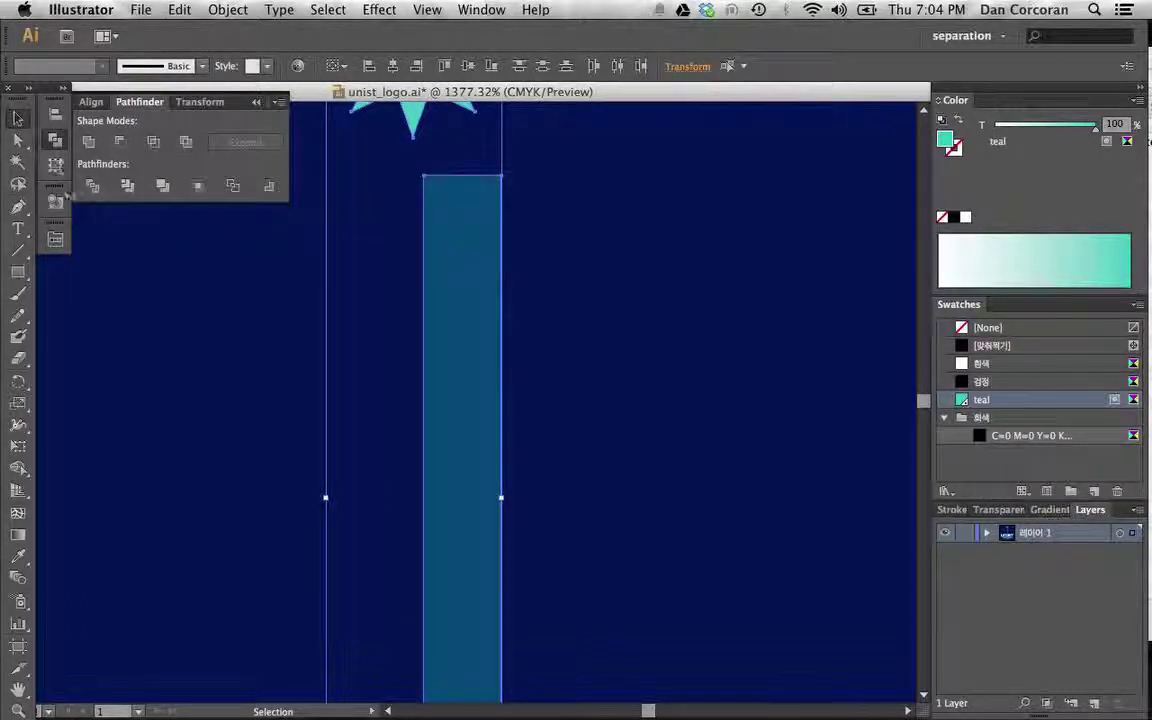
click(55, 164)
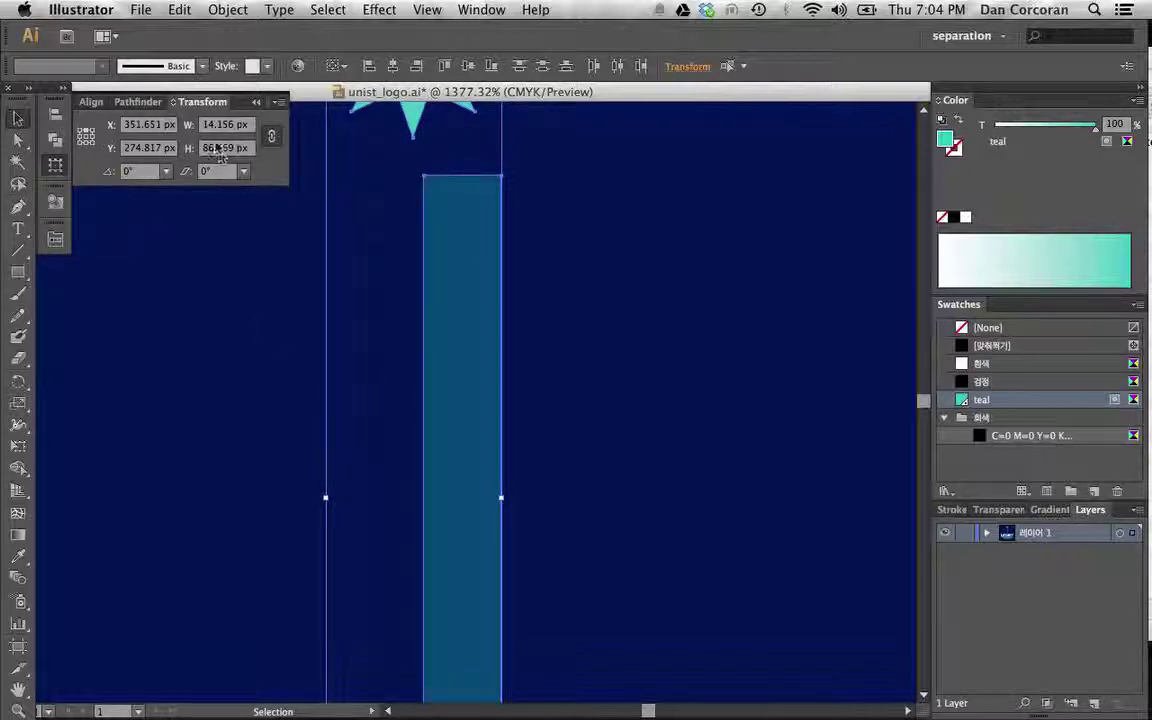
Select only the vertical bar and set its width to 360 px with proportions constrained
click(515, 320)
click(465, 301)
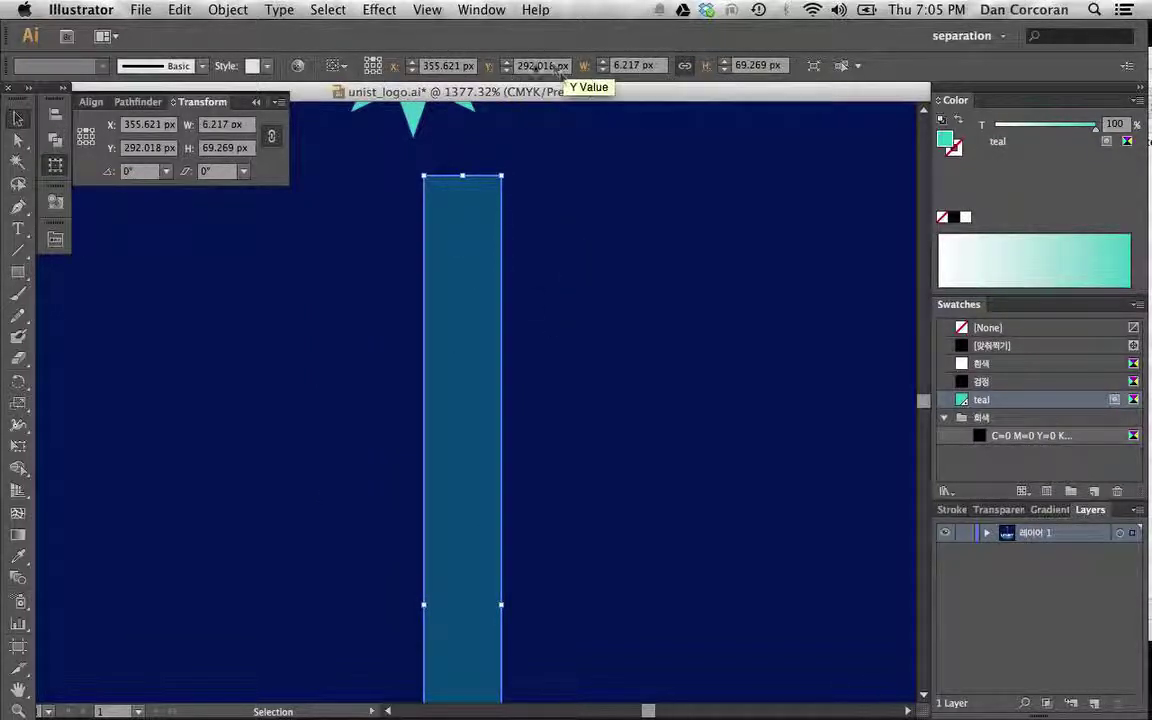
click(632, 66)
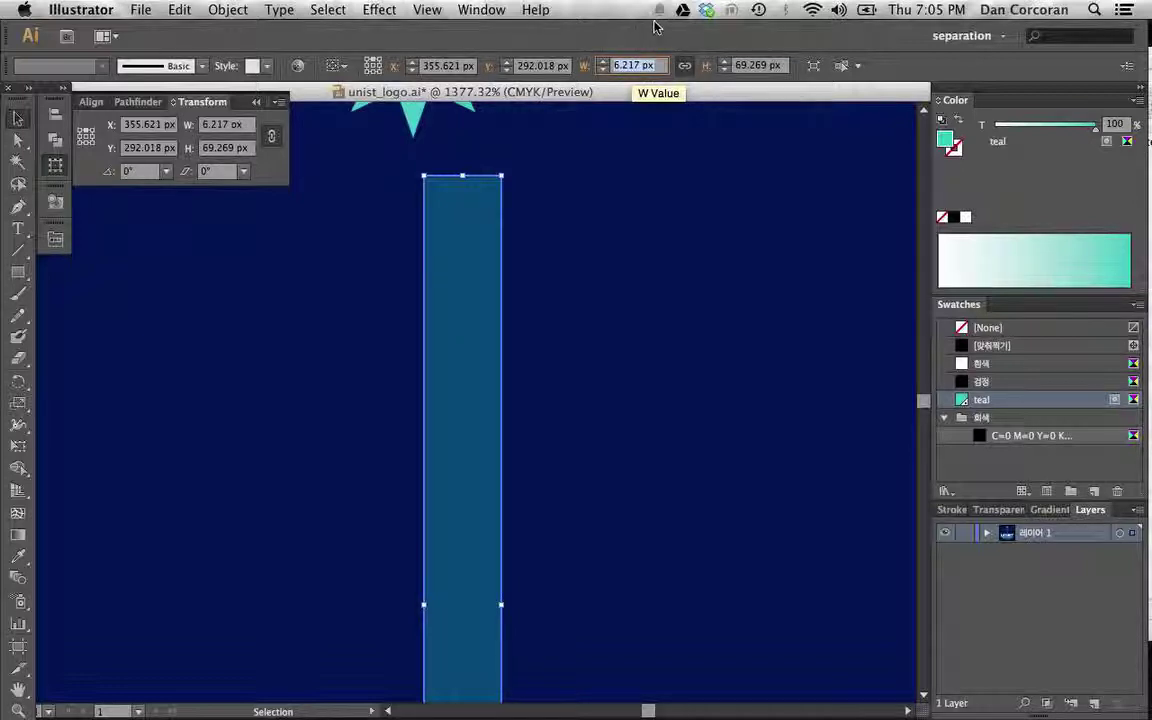
text(560)
key(Tab)
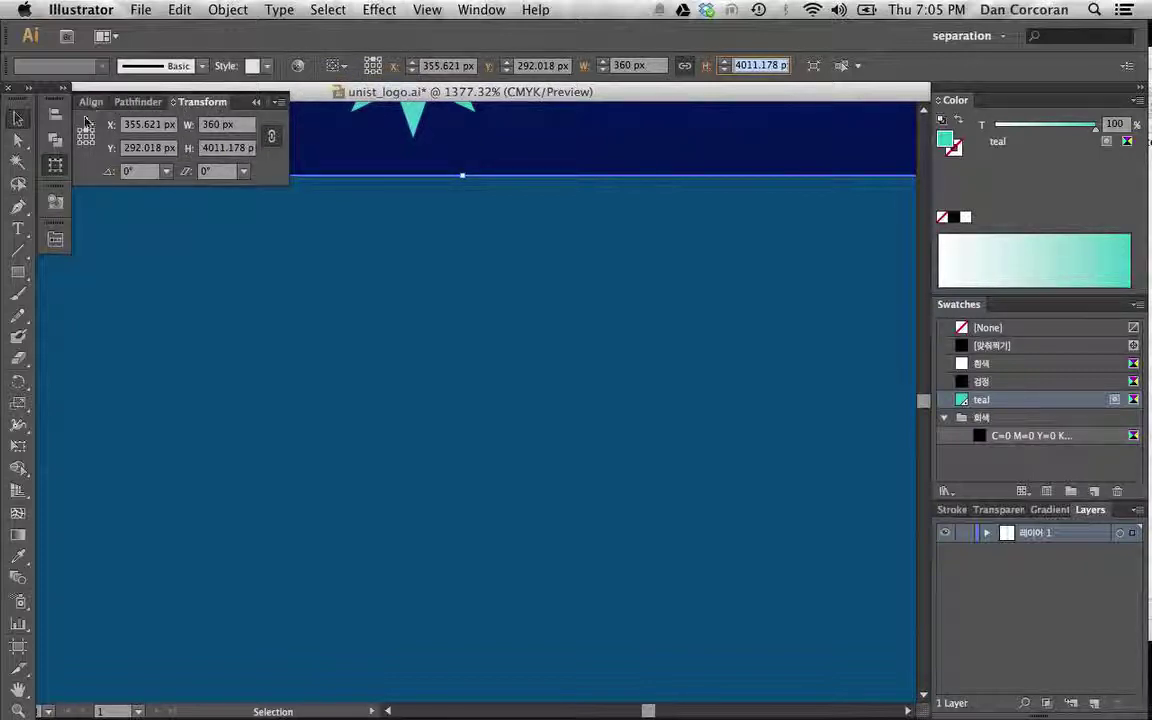
click(56, 166)
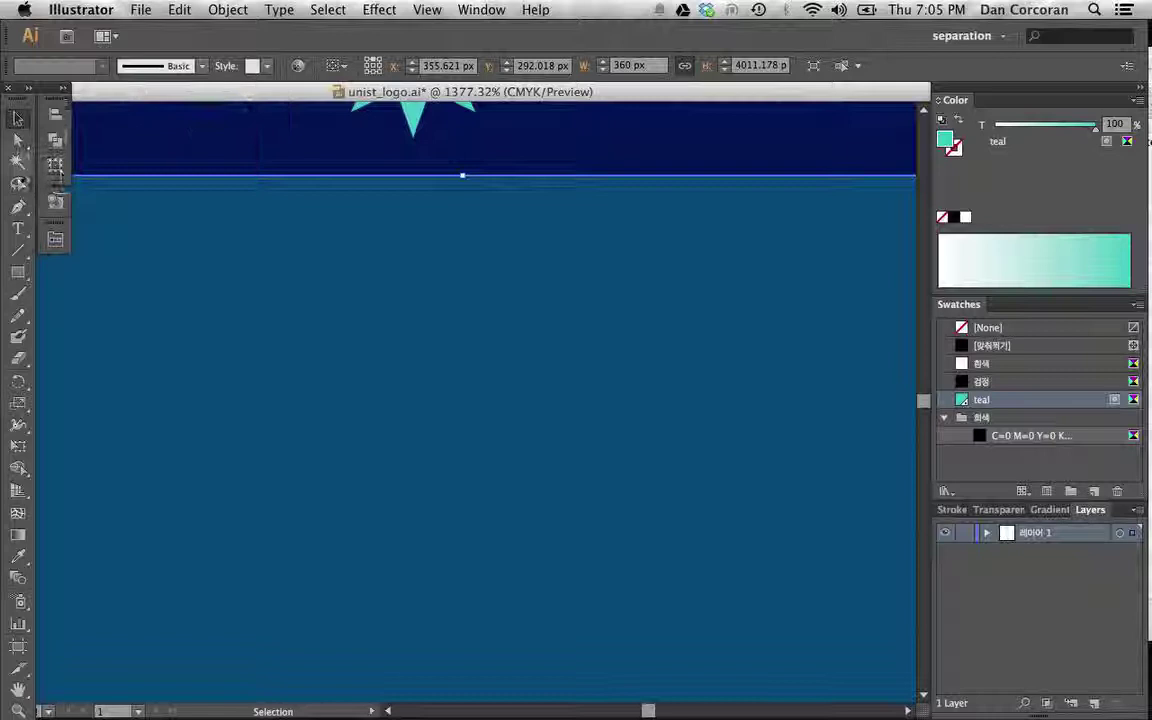
Review the Overprint Fill option in the enlarged bar's attributes
click(56, 202)
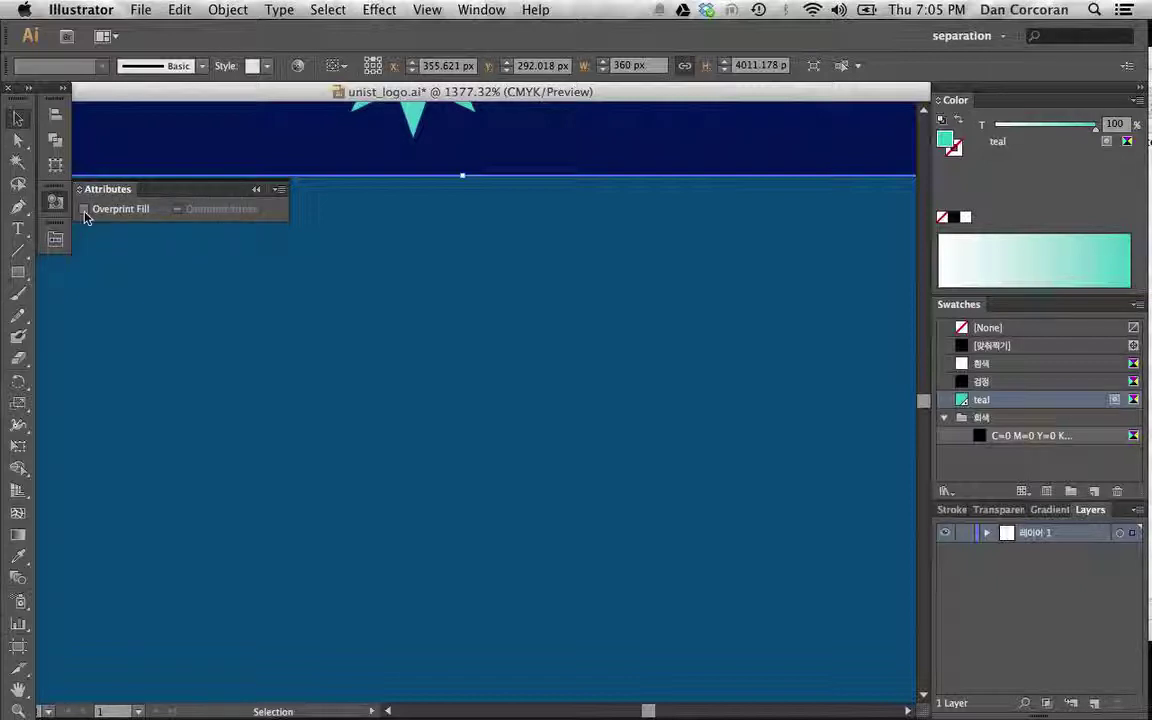
click(85, 210)
click(256, 190)
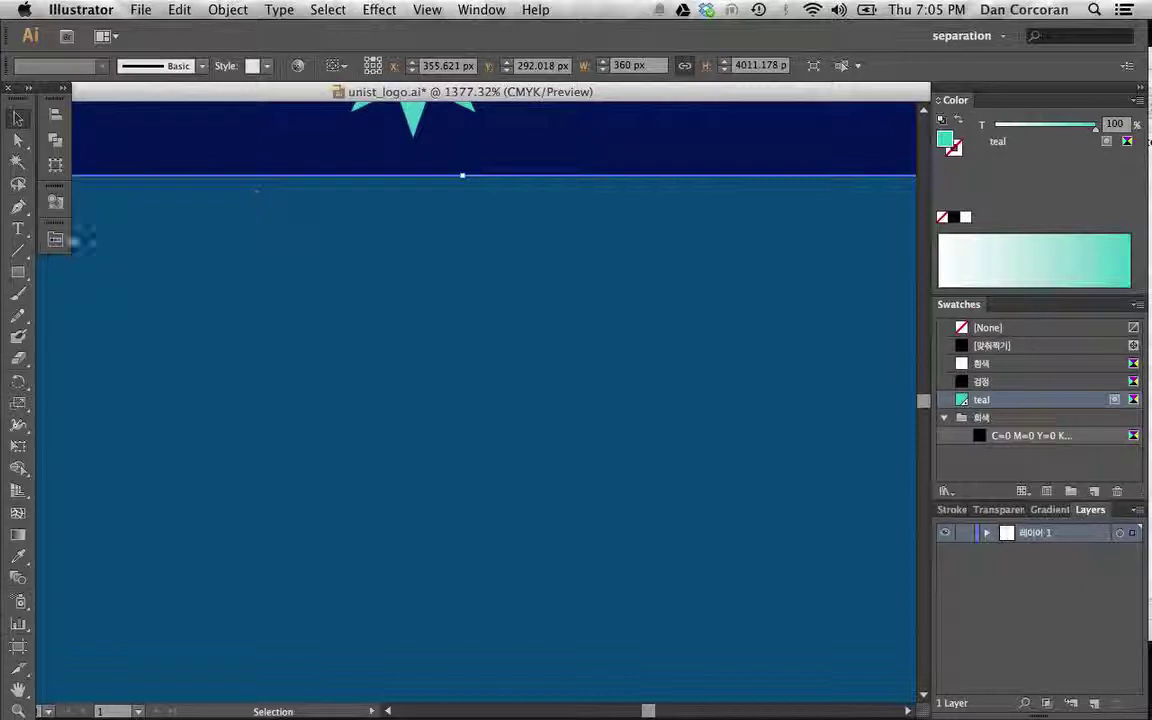
Enlarge the PANTONE+ Solid Coated library and search it for PANTONE 185 C, collapsing and reopening it to finish
click(55, 238)
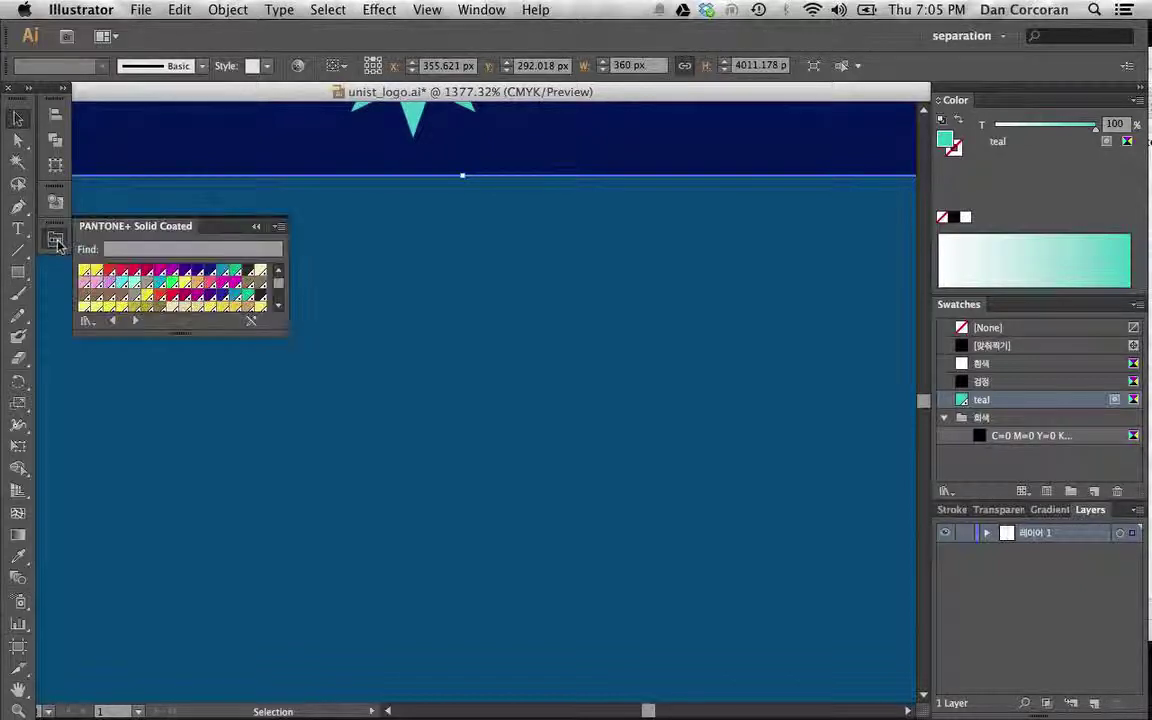
drag(282, 325, 290, 676)
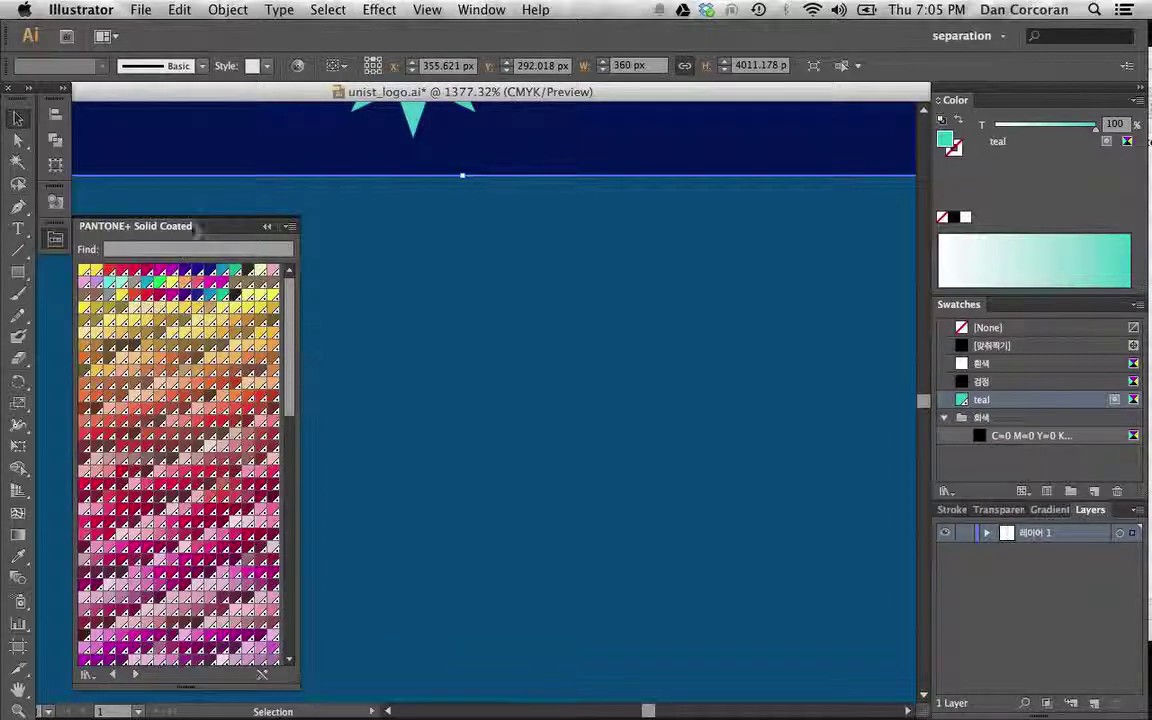
click(168, 251)
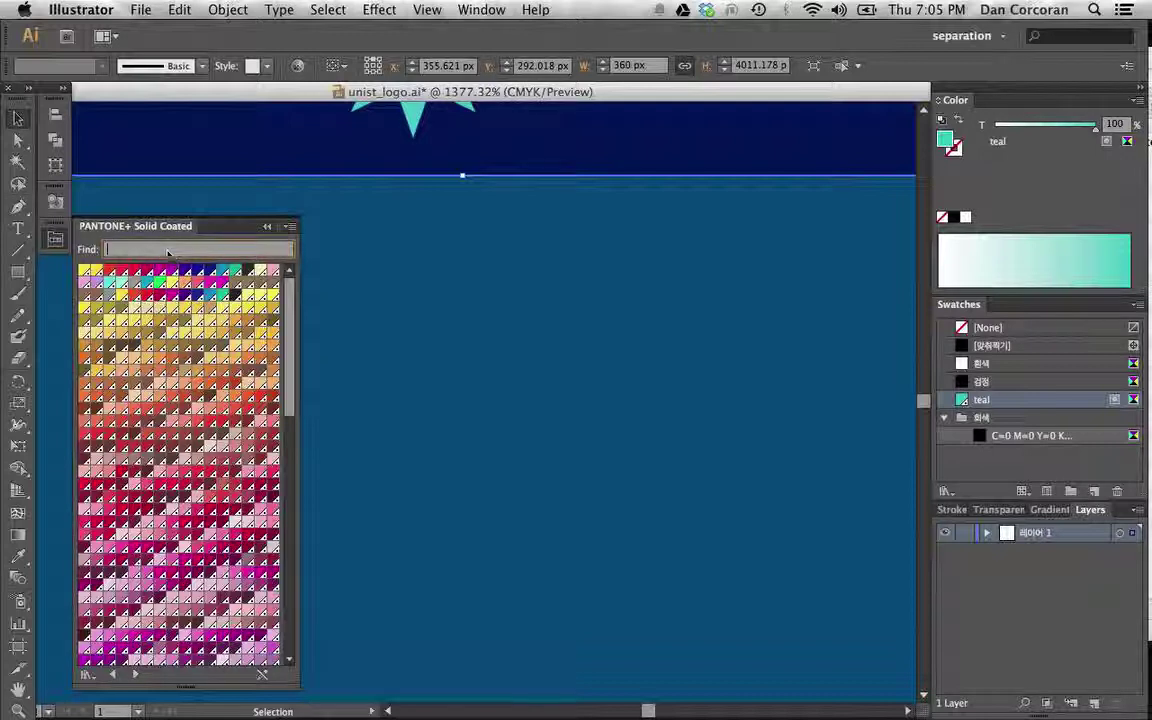
text(185 C)
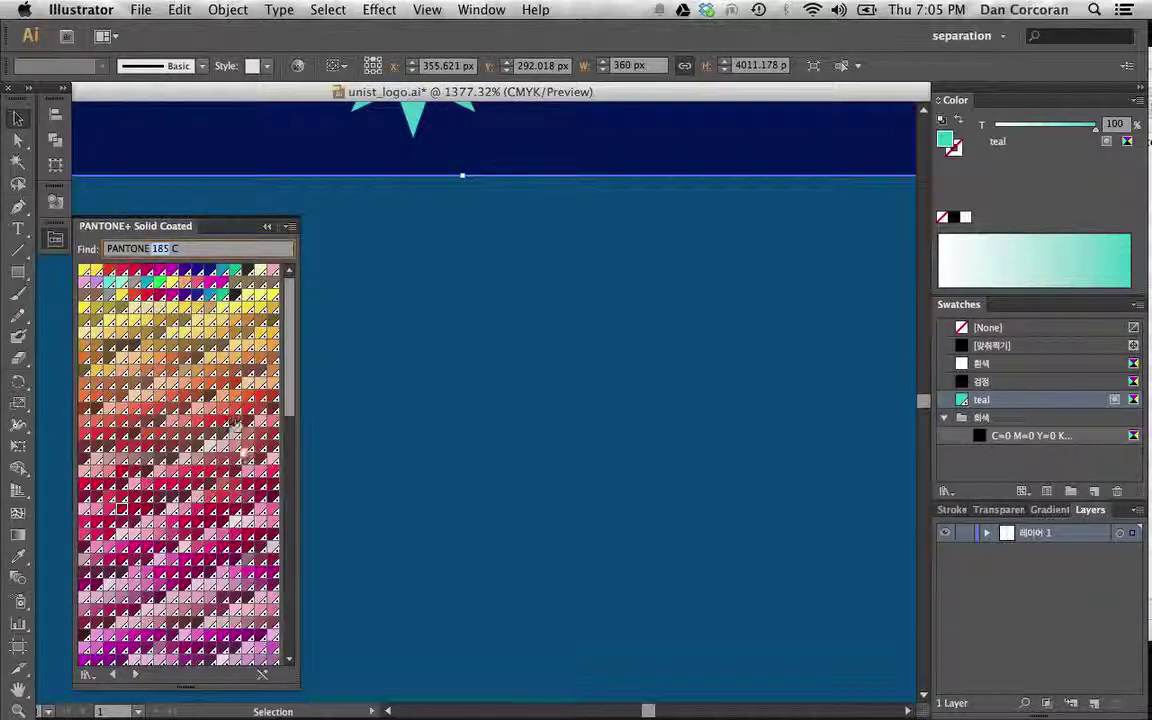
key(Return)
drag(292, 375, 283, 237)
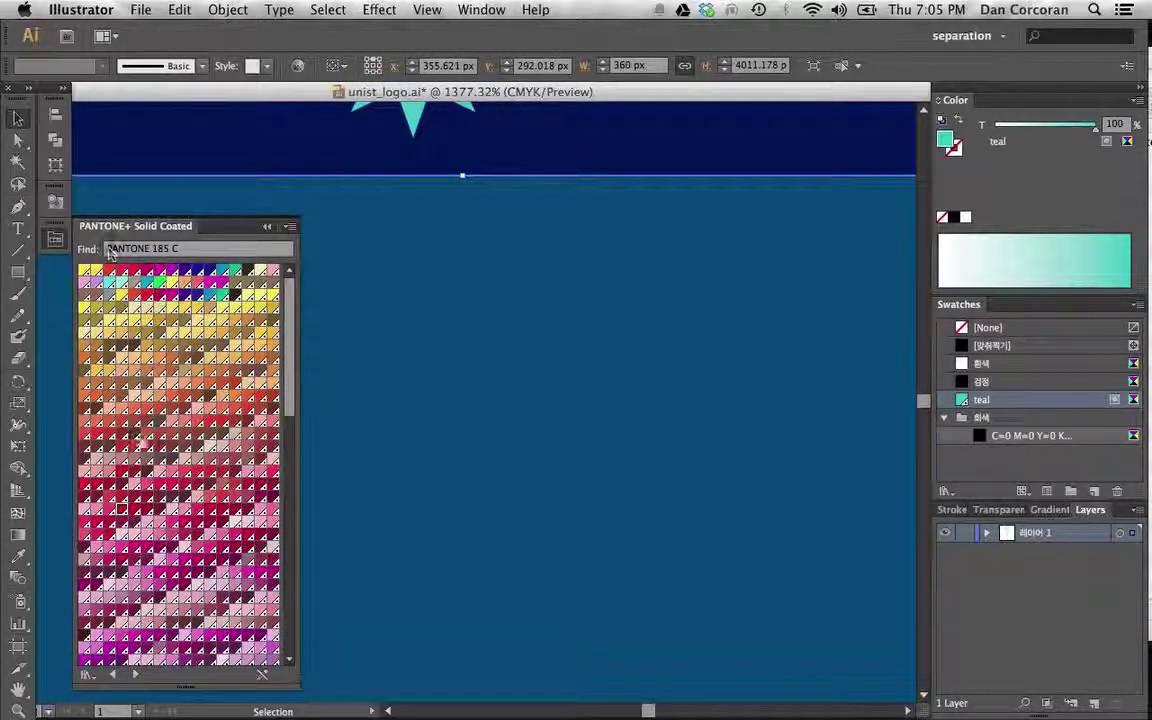
click(268, 226)
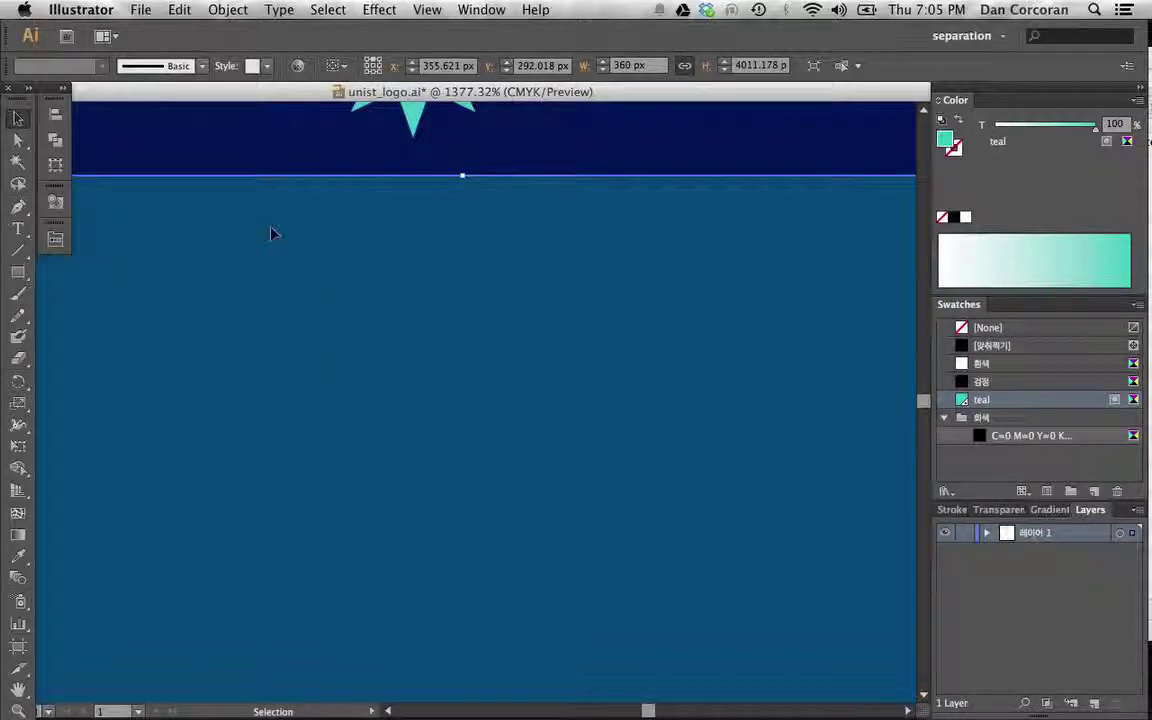
click(56, 240)
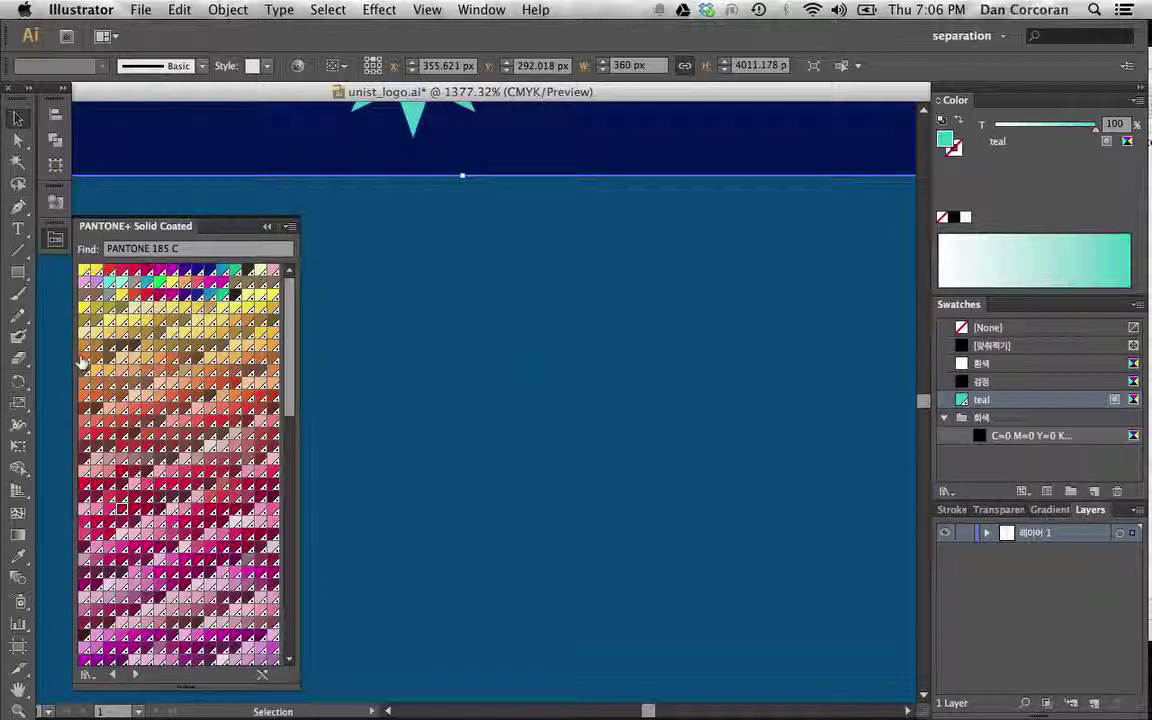
click(1003, 38)
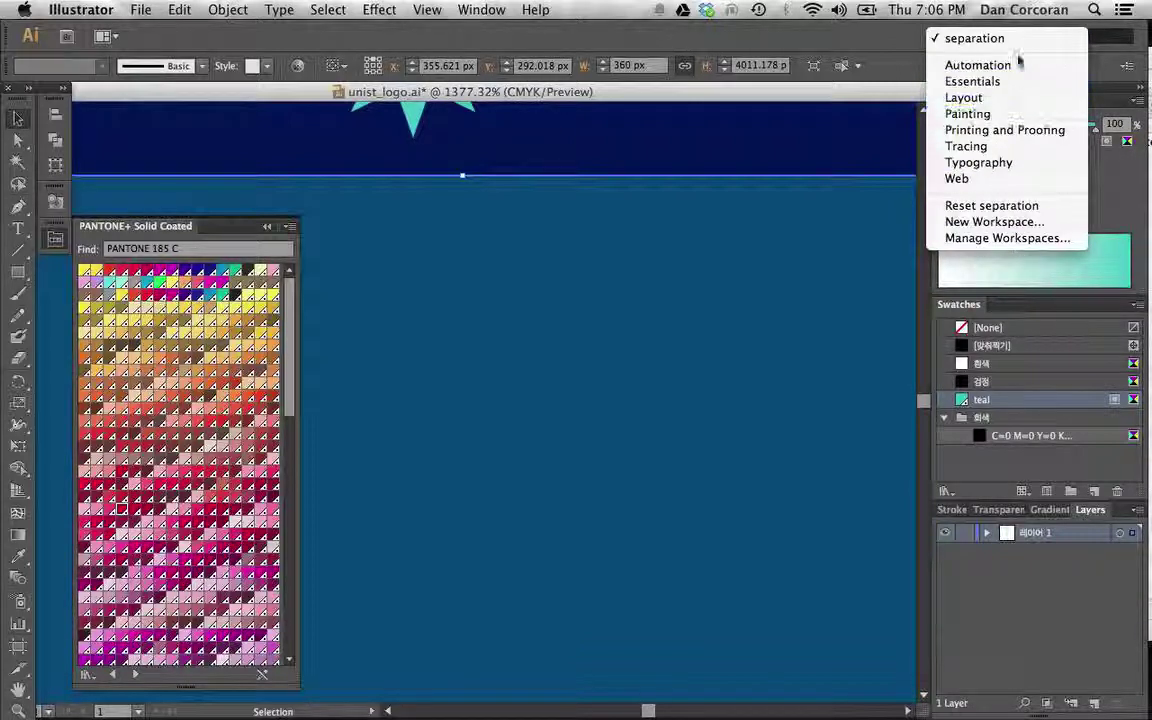
click(980, 221)
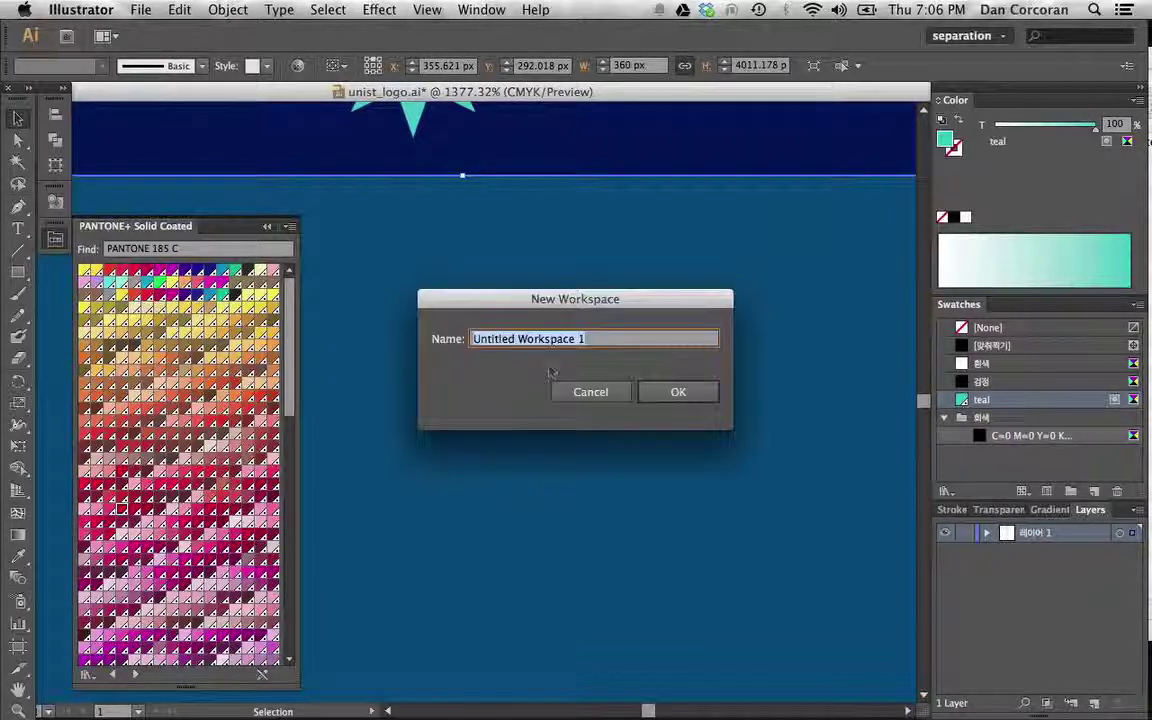
click(592, 392)
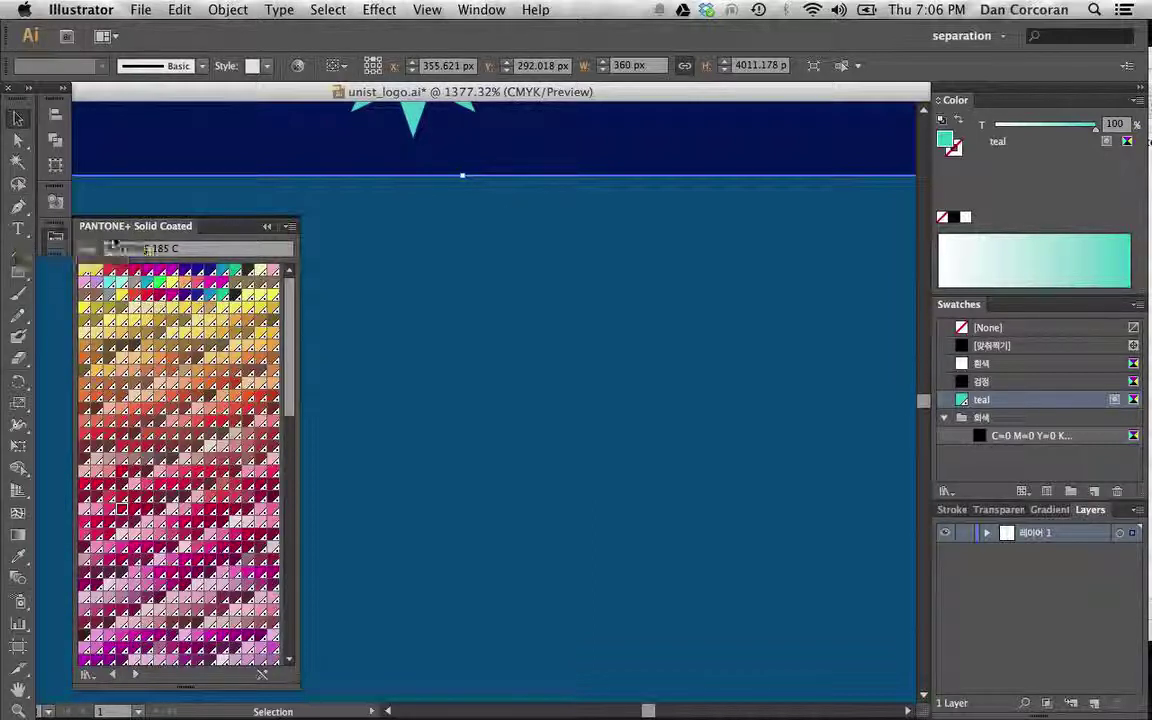
Examine the PANTONE+ Solid Coated library's display options and its Persistent setting, and collapse the library
click(291, 226)
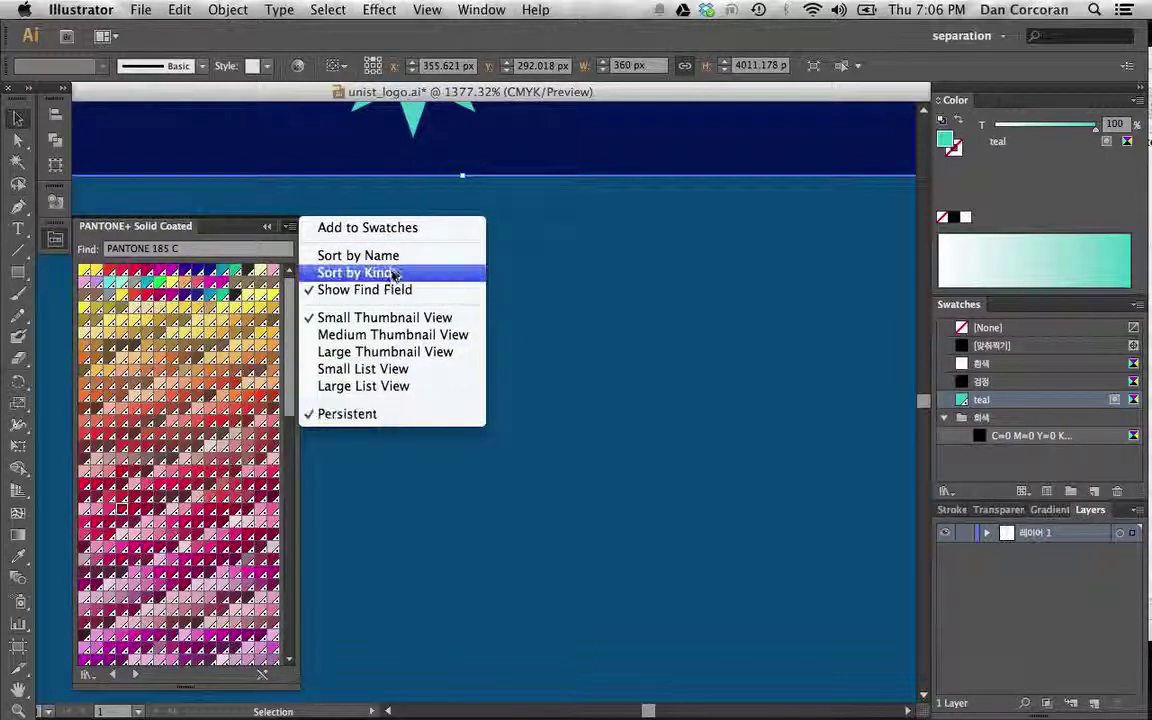
click(380, 416)
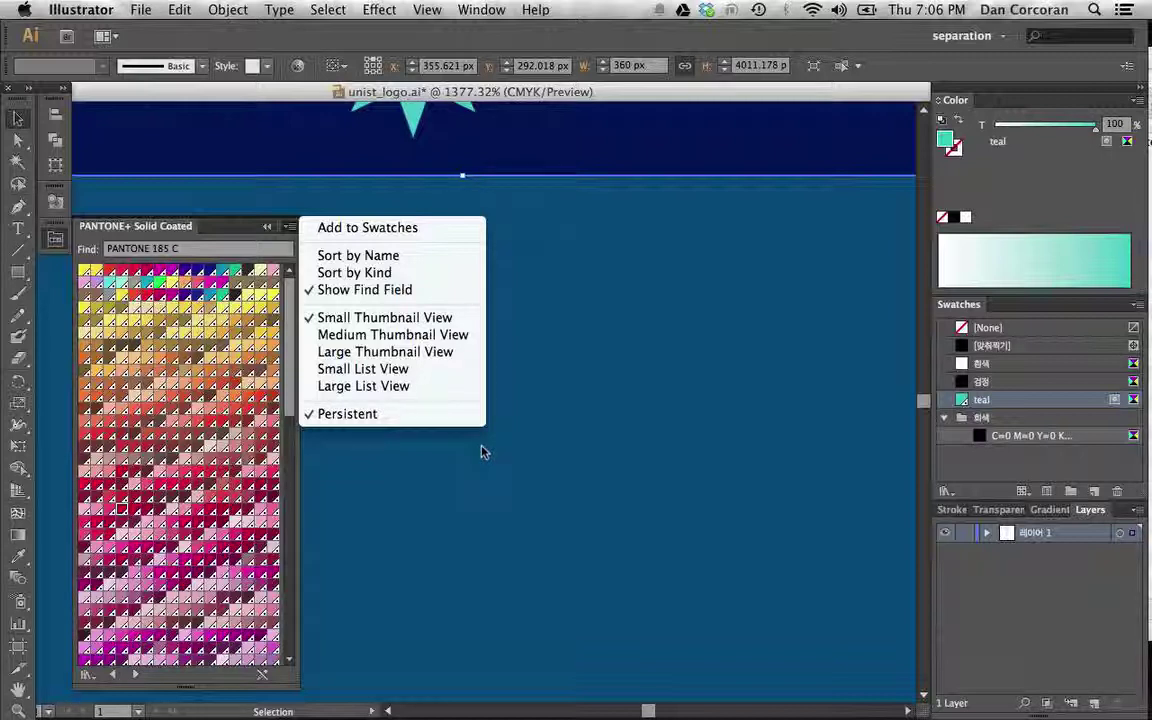
click(516, 336)
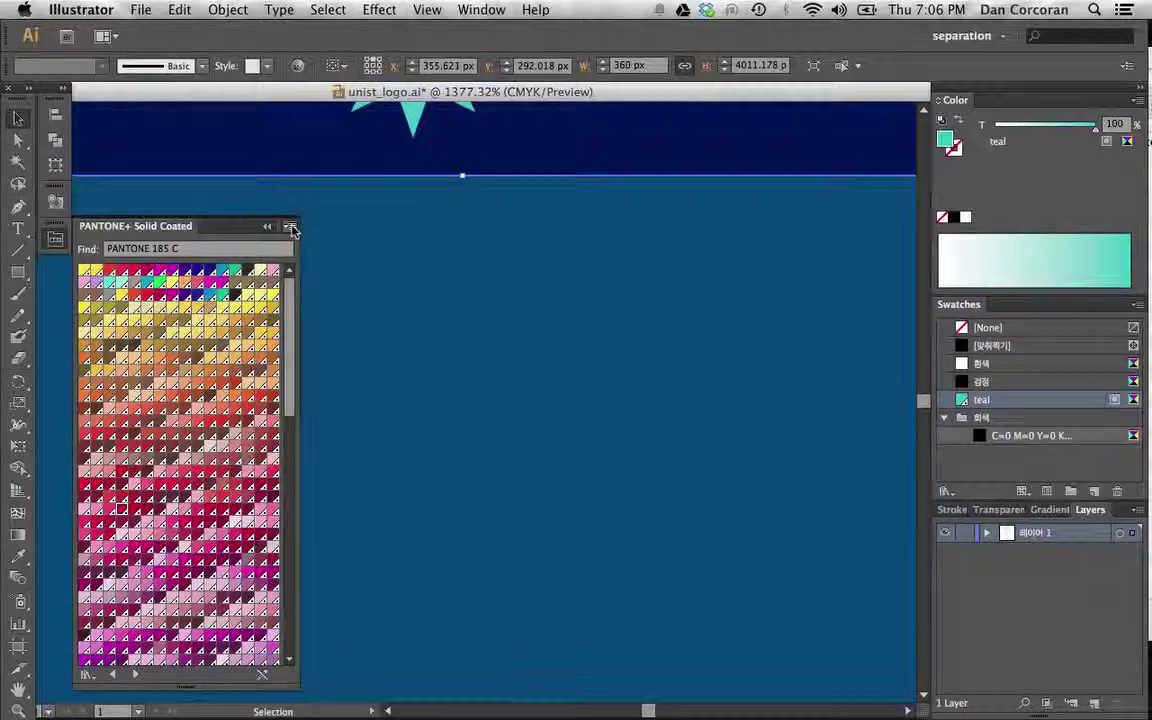
click(290, 226)
click(380, 414)
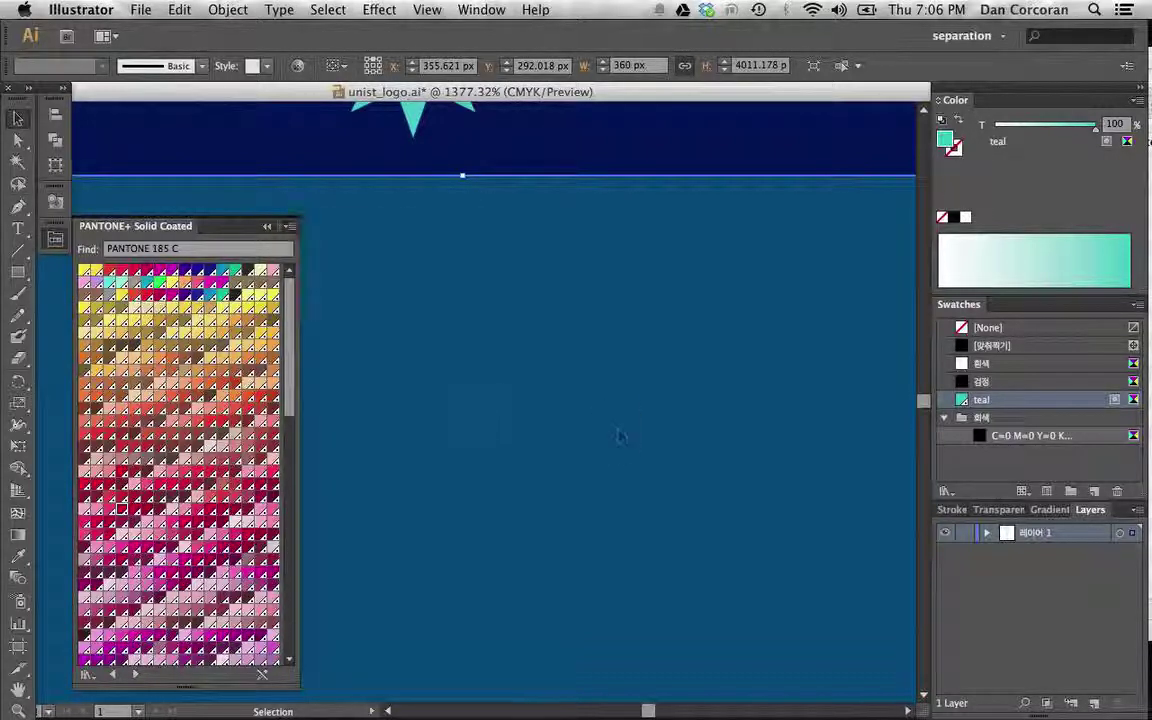
click(268, 222)
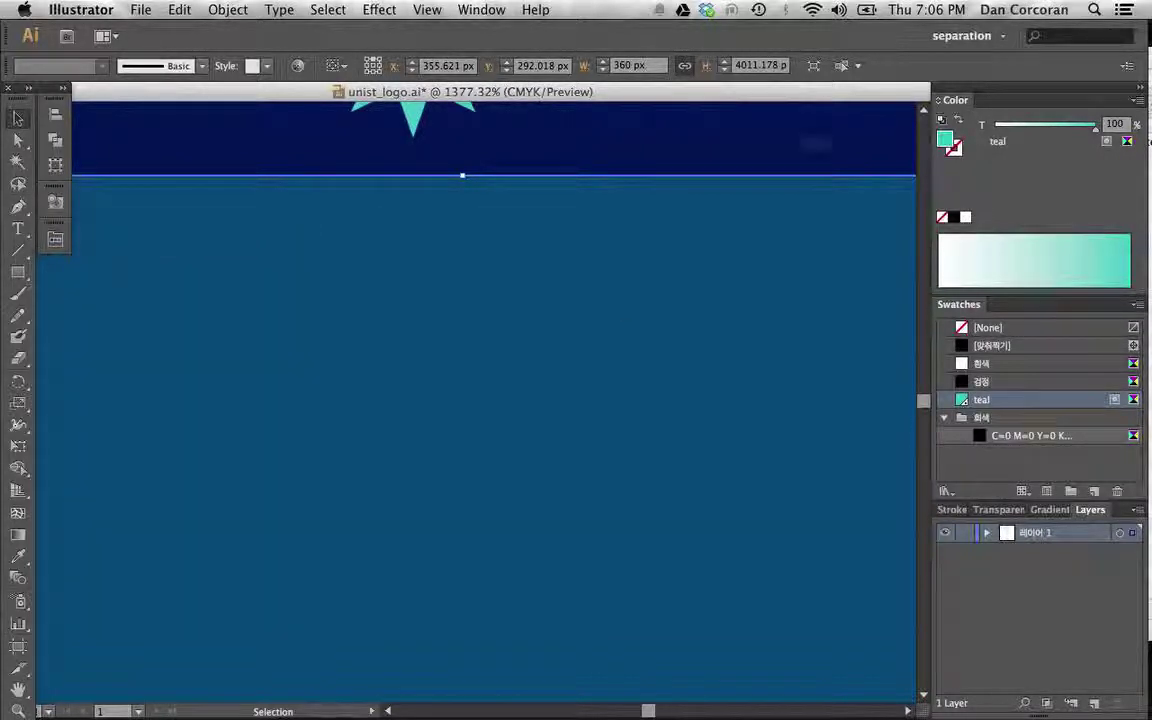